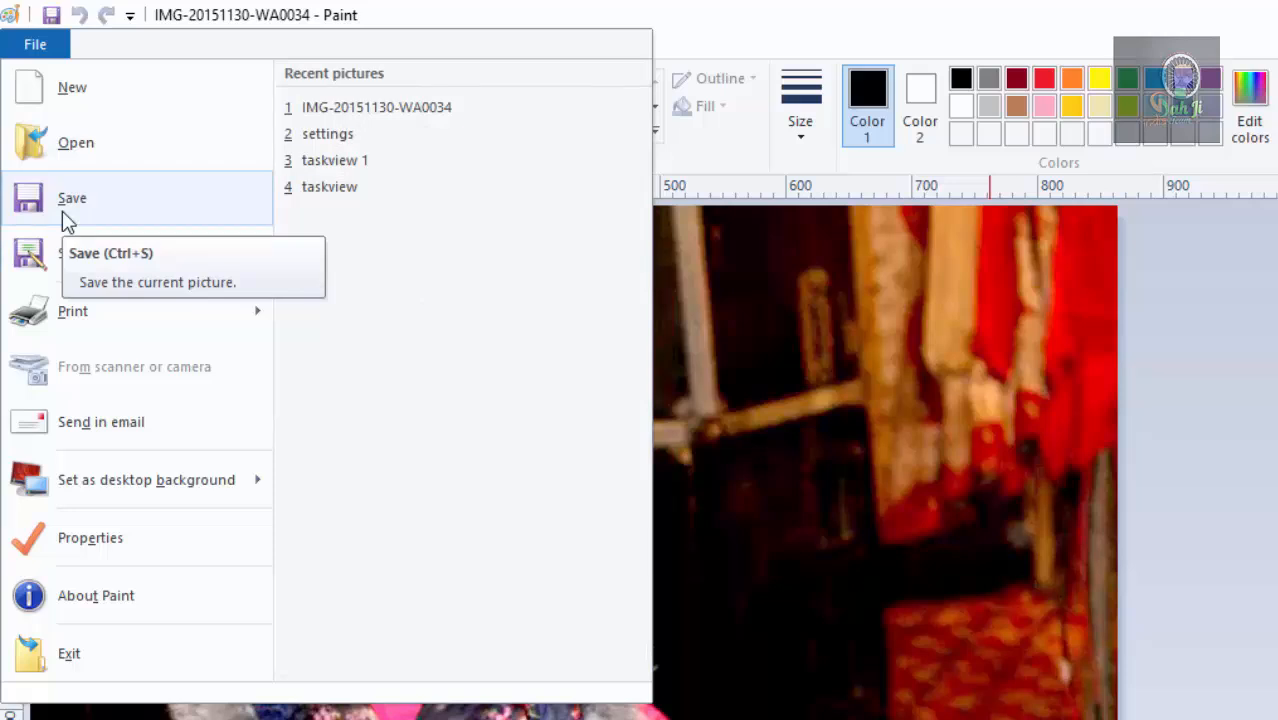
mouse_move(117, 328)
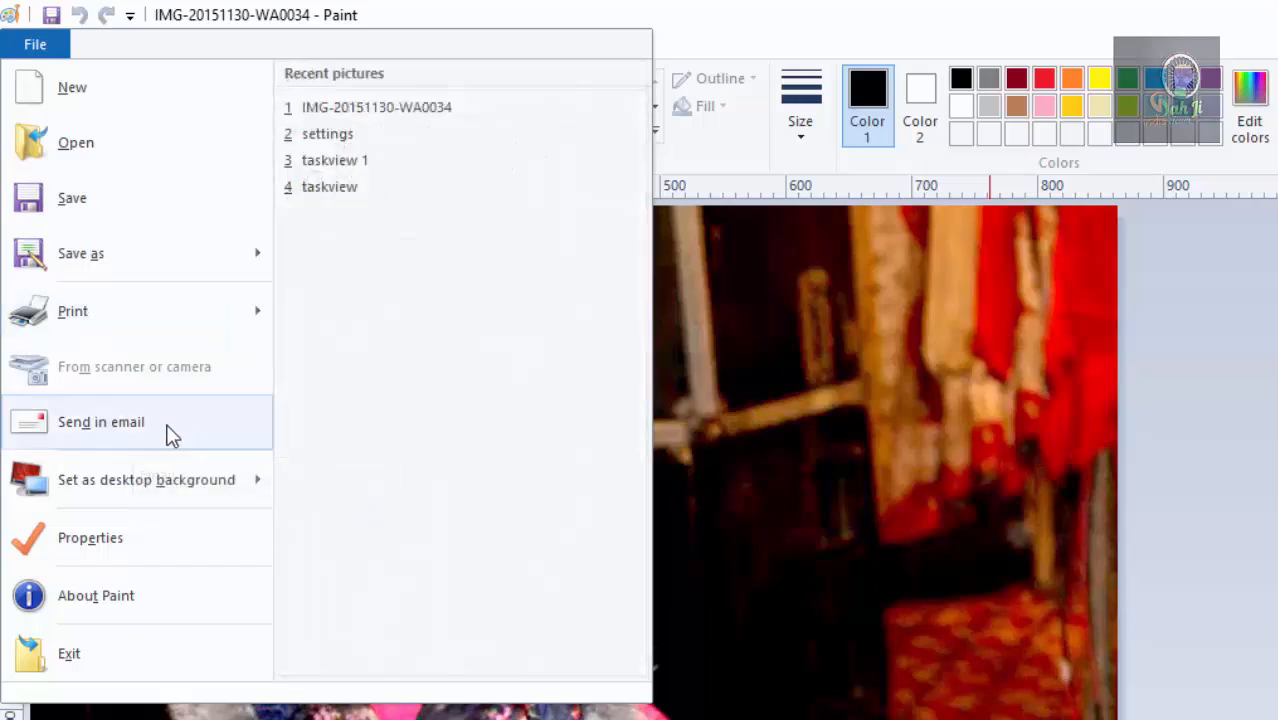
mouse_move(78, 490)
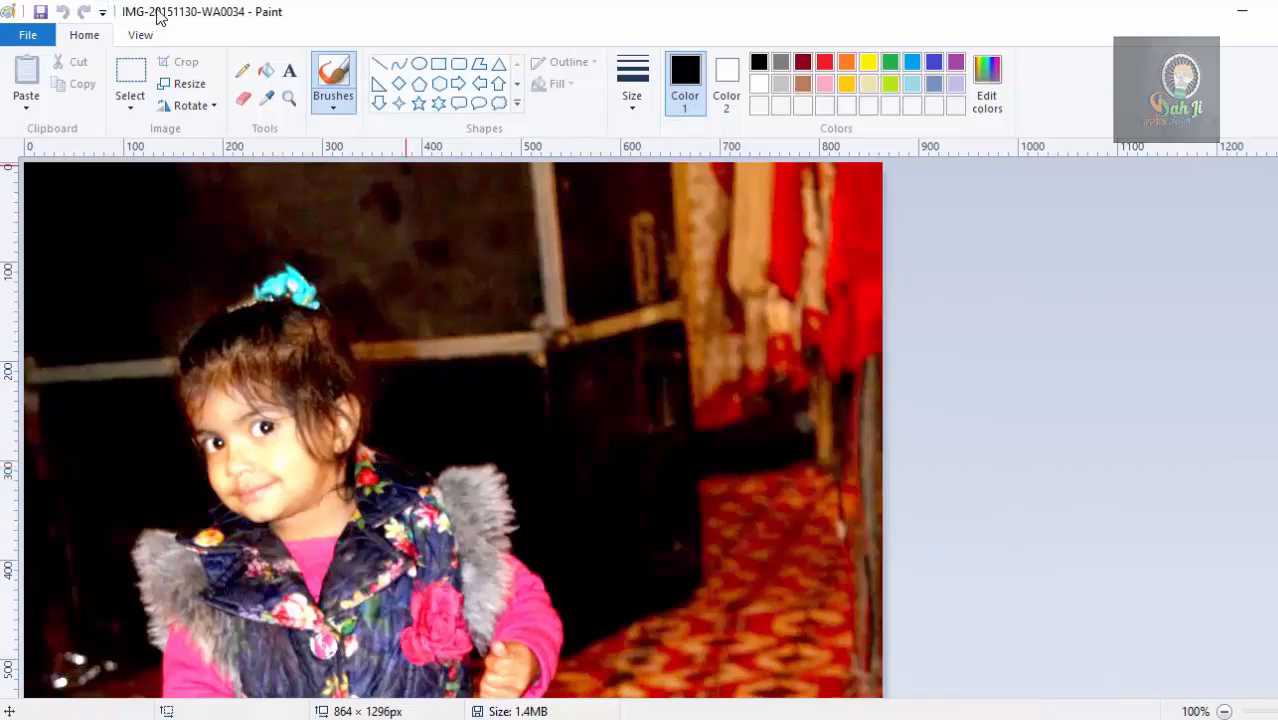
Step: Create a new blank picture and draw a black six-pointed star of about 276 × 279 px on it
left_click(30, 36)
left_click(50, 65)
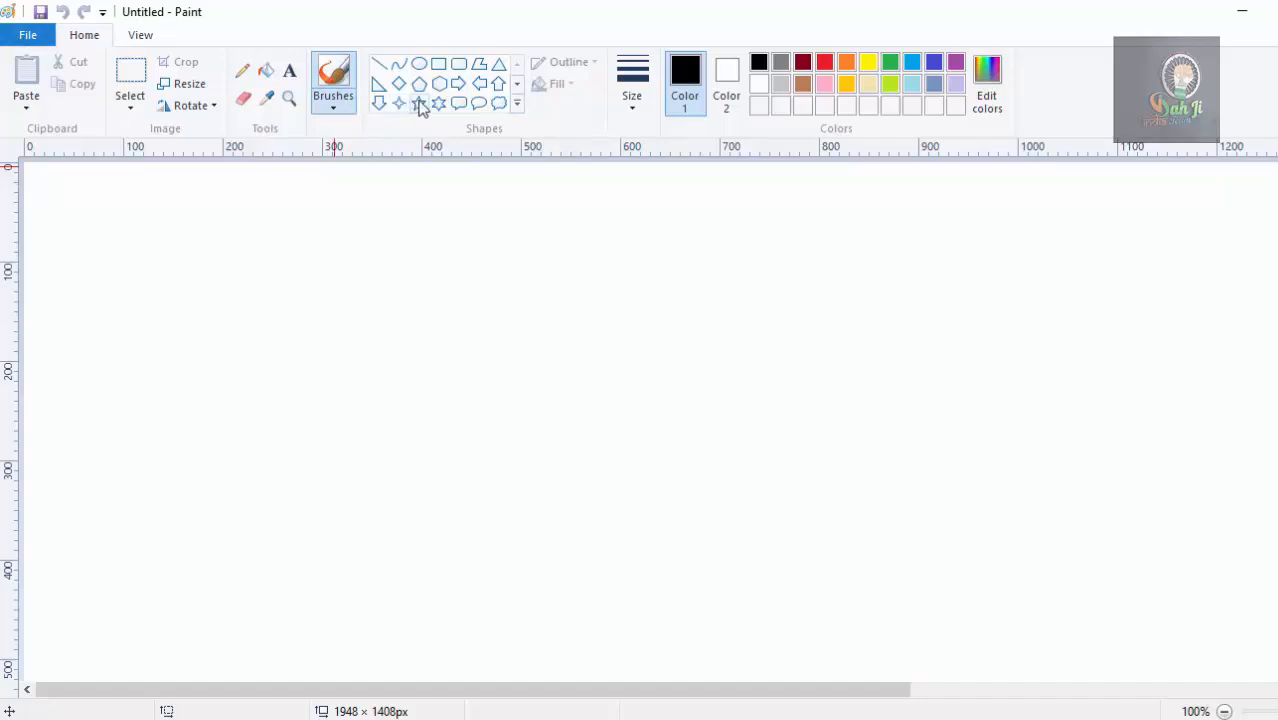
left_click(439, 103)
left_click_drag(230, 305, 259, 345)
mouse_move(298, 389)
left_mouse_down()
mouse_move(513, 554)
mouse_move(505, 581)
left_mouse_up()
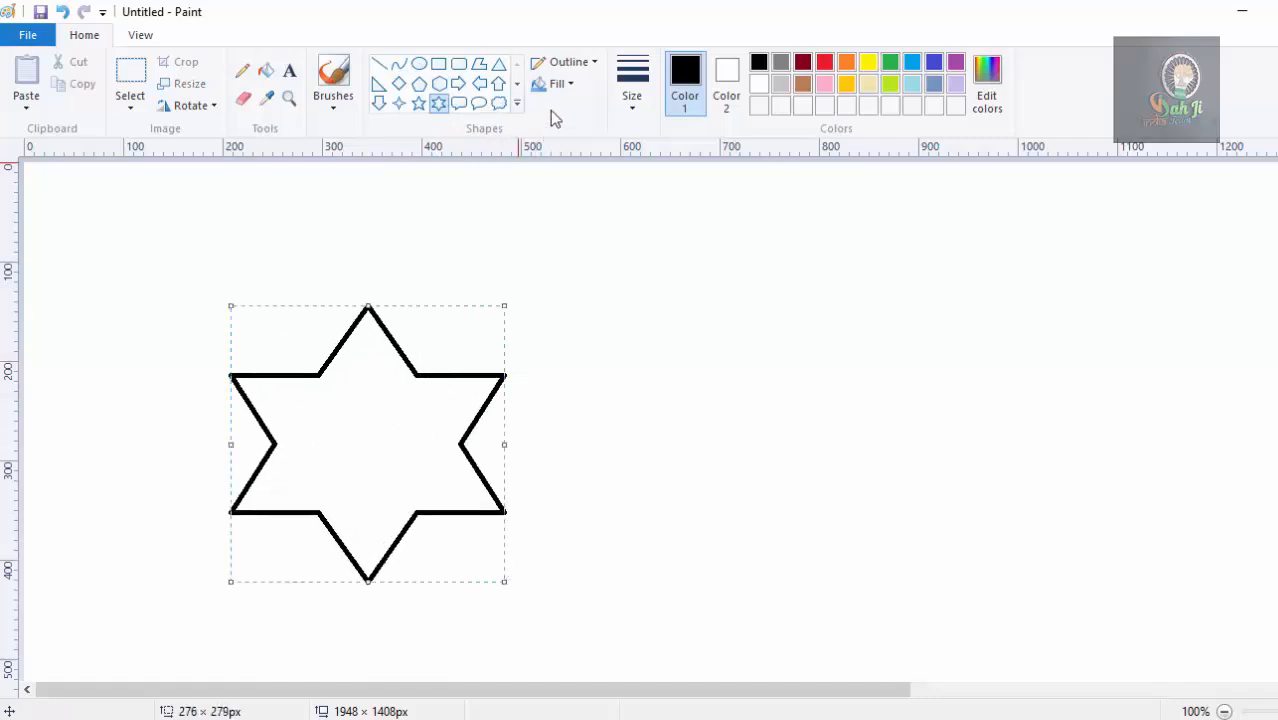
Step: Fill the inside of the six-pointed star with orange
left_click(265, 70)
left_click(847, 62)
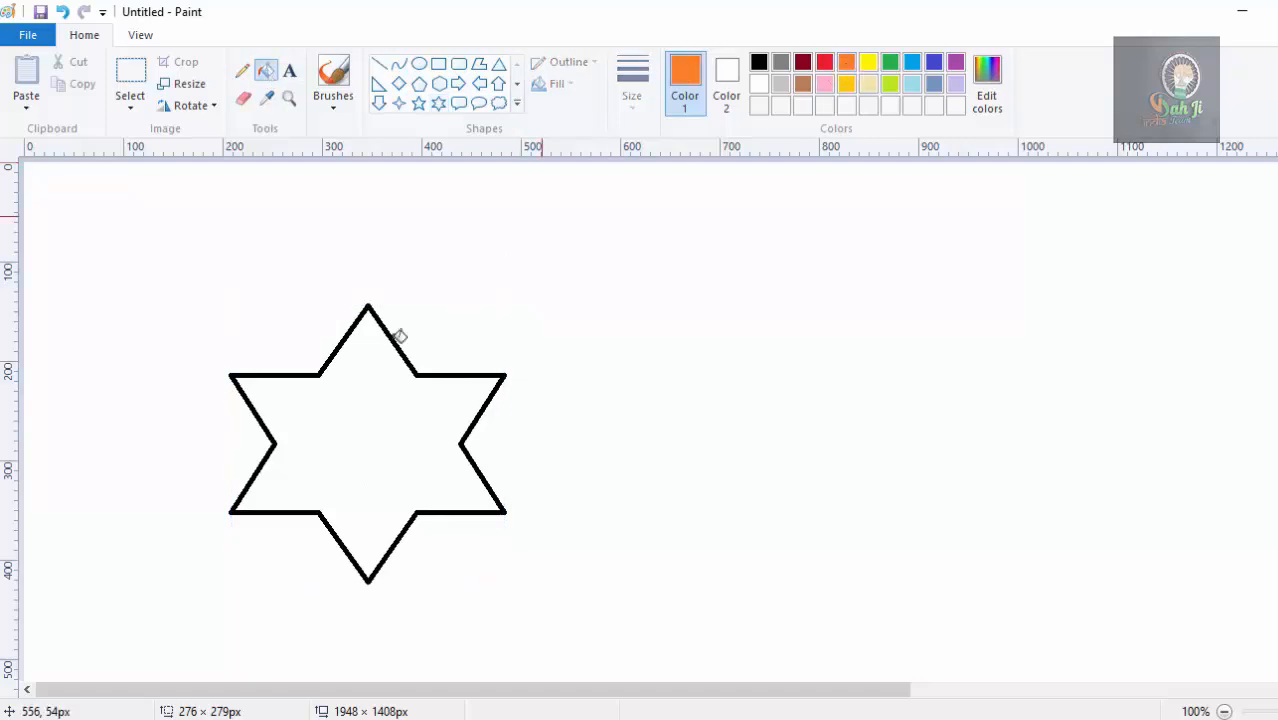
left_click(340, 396)
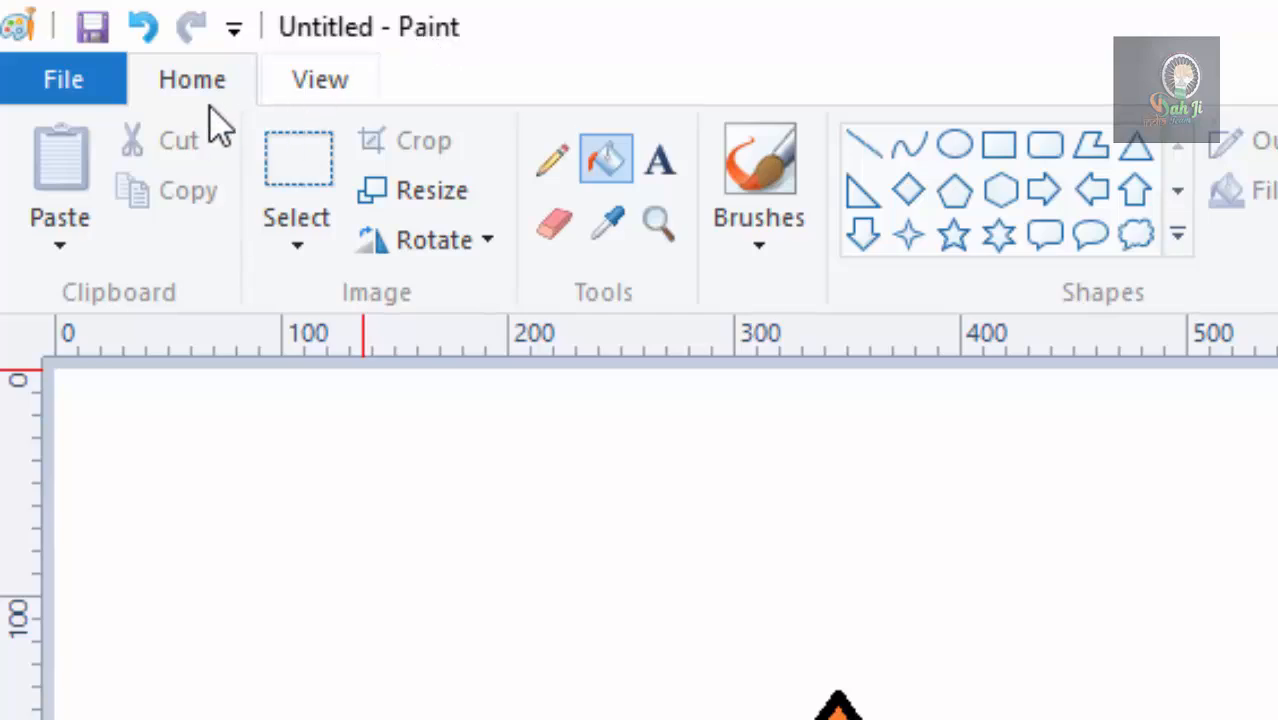
Step: Start saving the star drawing and choose the Pictures folder as its location
left_click(96, 80)
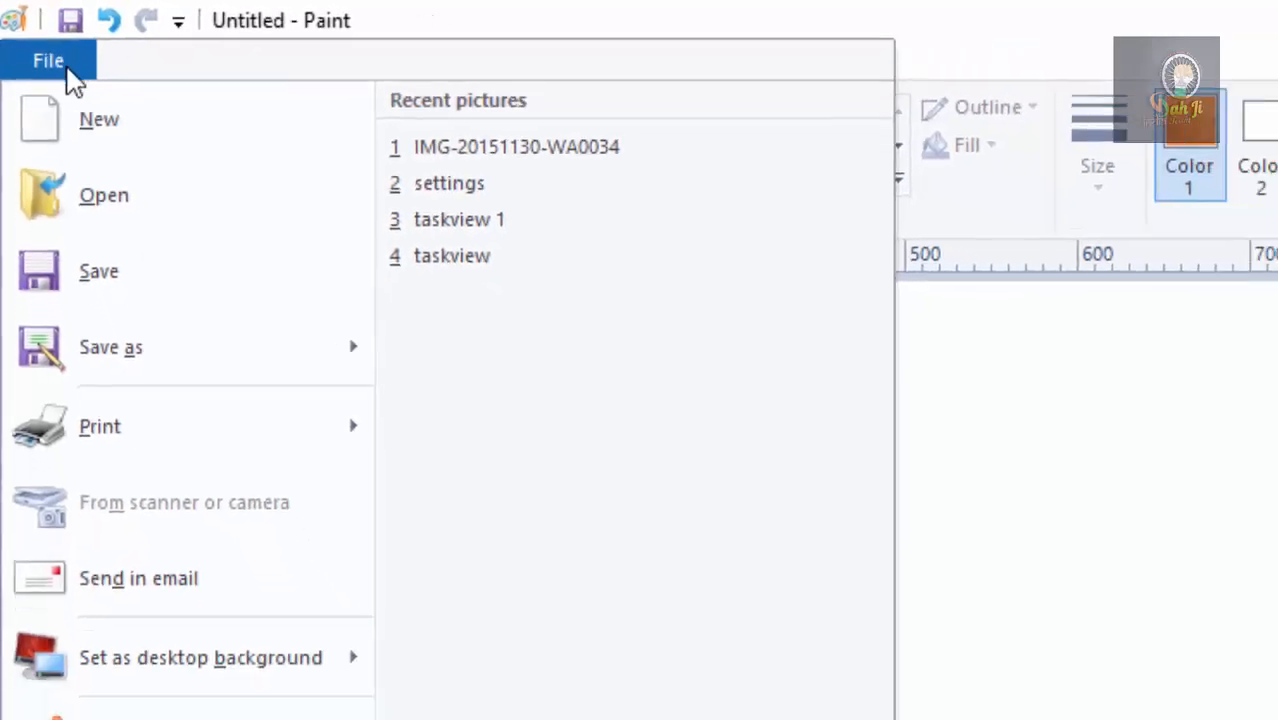
left_click(96, 368)
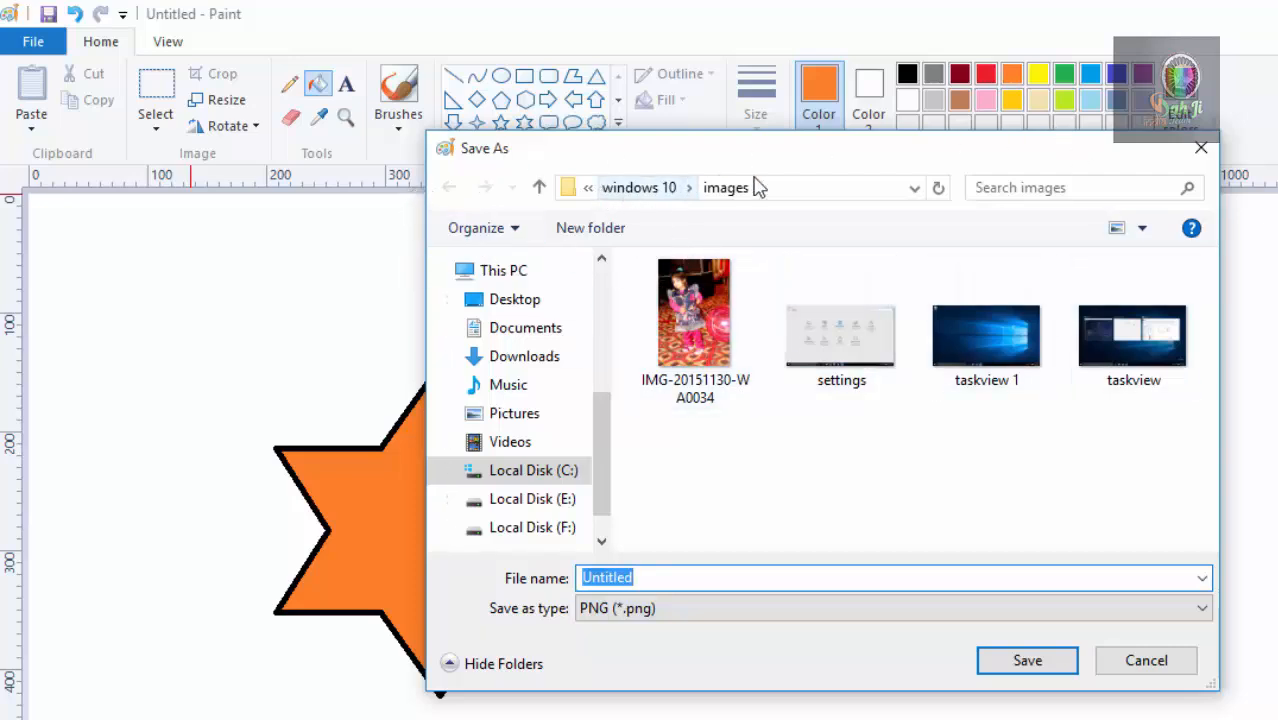
left_click(800, 190)
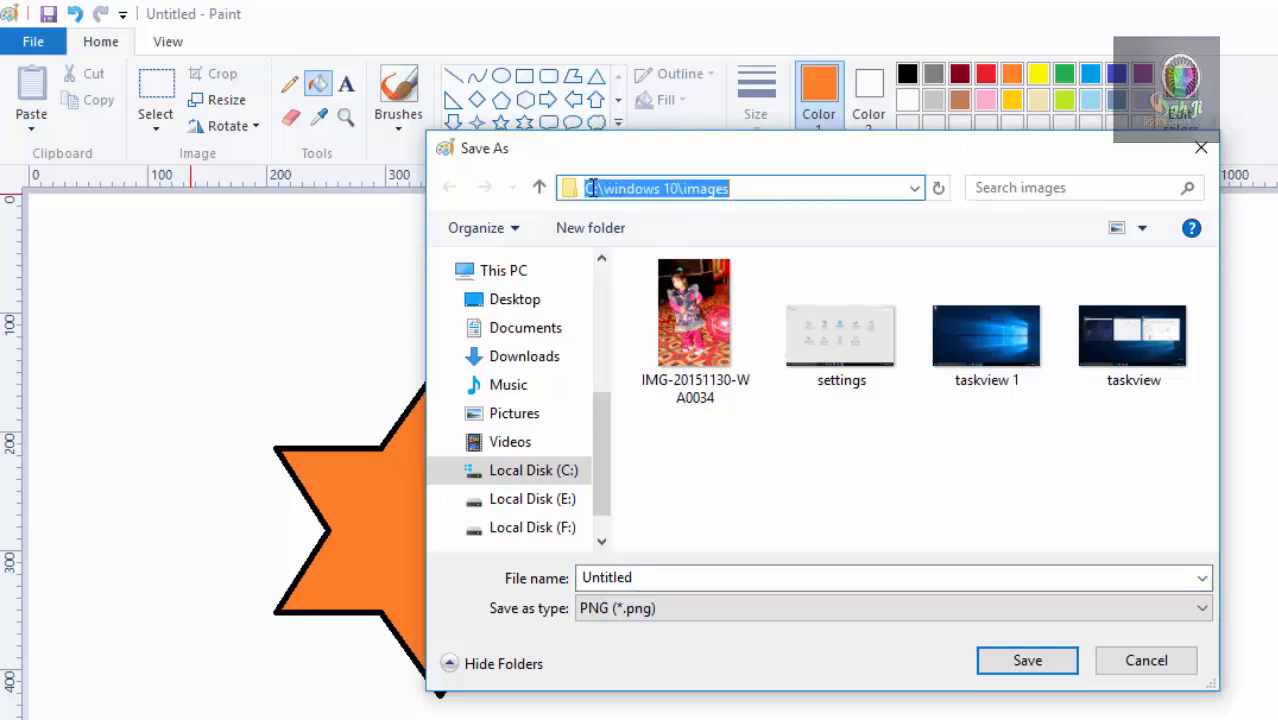
left_click(762, 188)
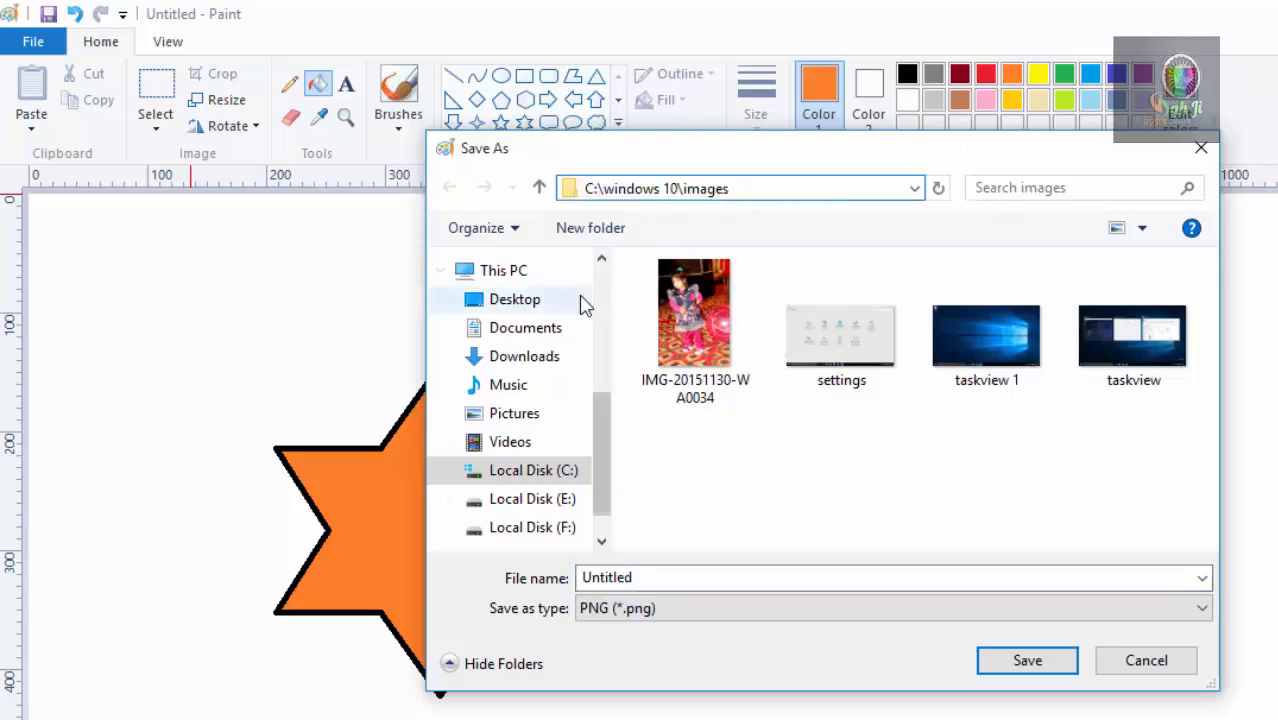
scroll(560, 290, "down", 1)
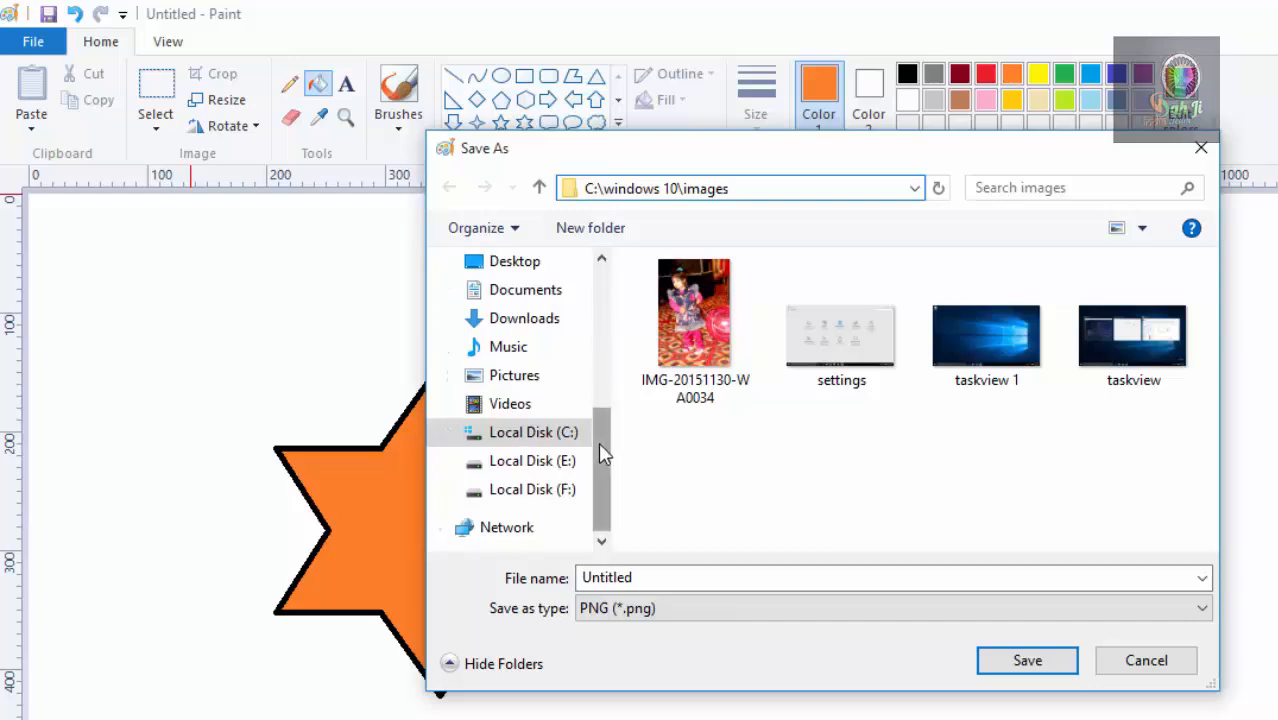
left_click(513, 385)
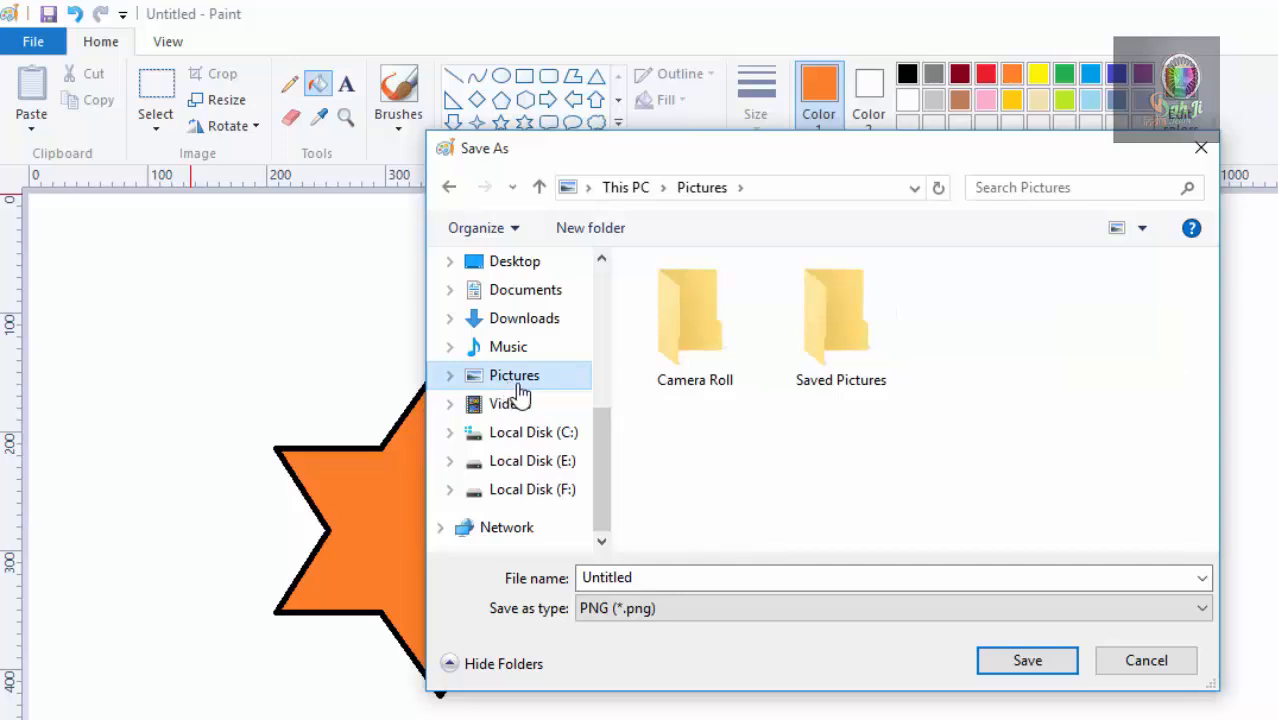
Step: Name the picture file STAR
left_click(650, 579)
left_click(701, 577)
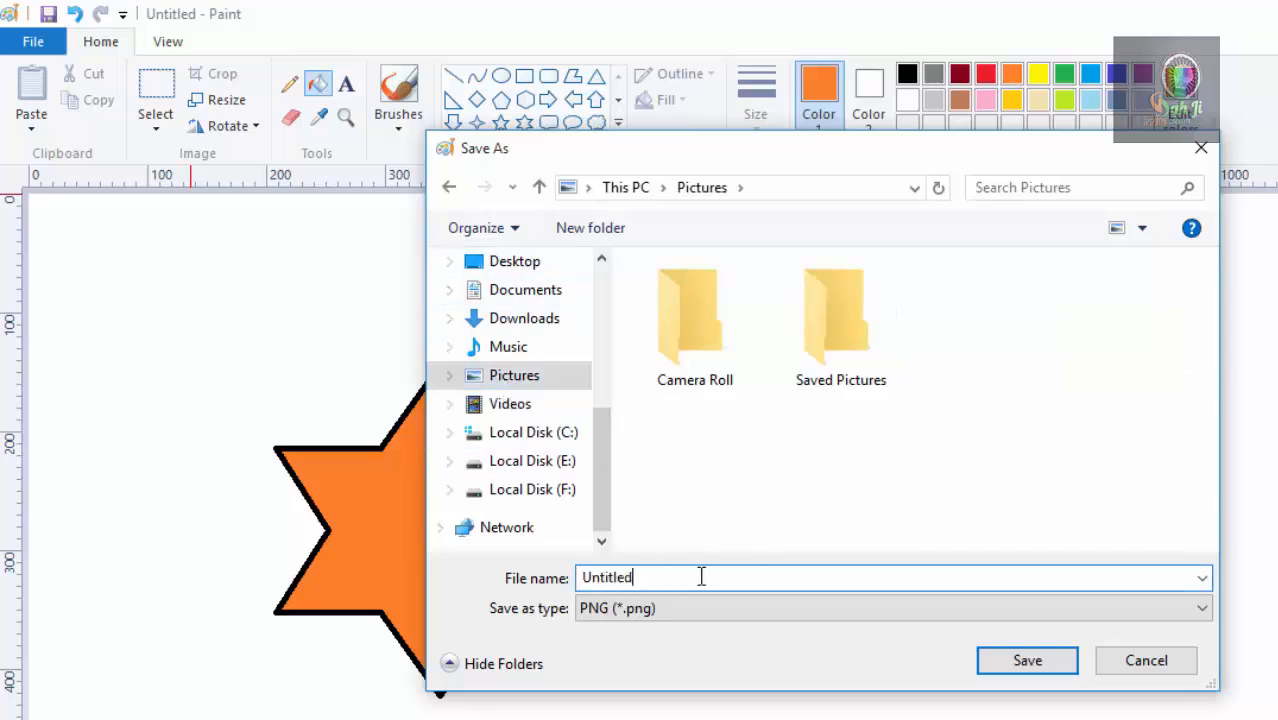
left_click_drag(694, 579, 582, 576)
double_click(596, 579)
type("STAR")
Step: Choose JPEG as the file type and save the drawing
left_click(765, 614)
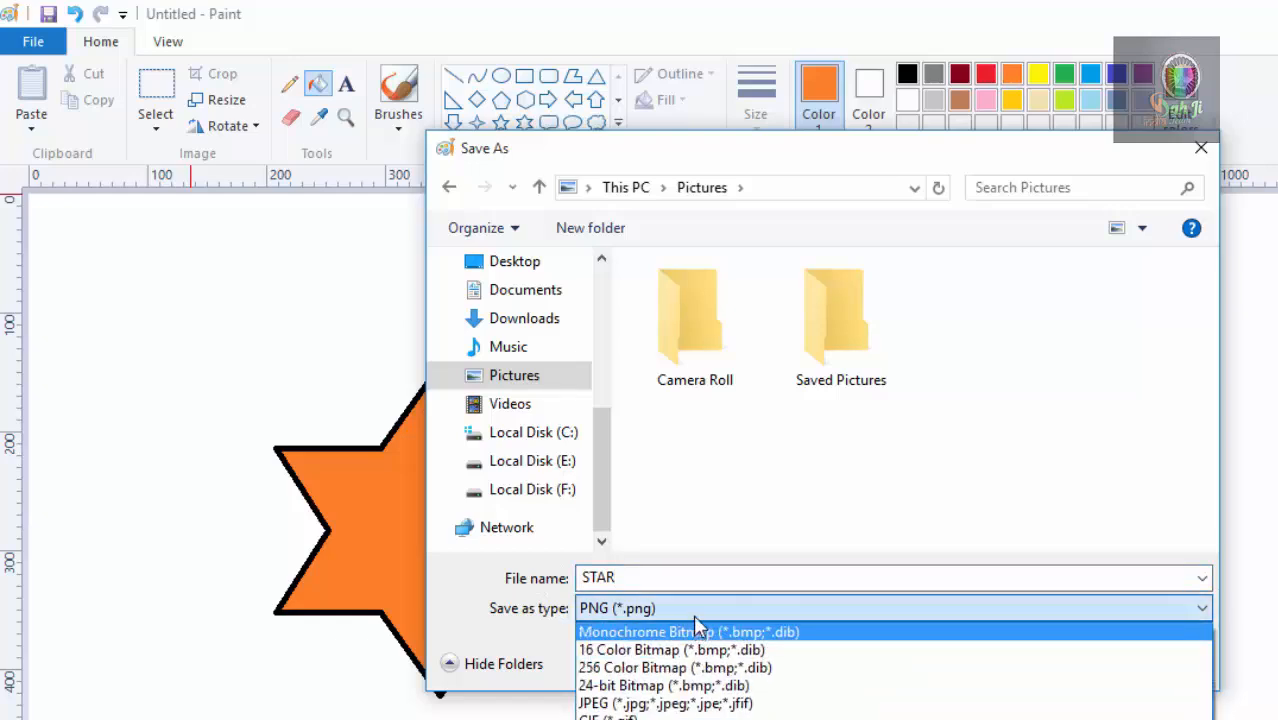
scroll(700, 625, "down", 2)
scroll(690, 640, "up", 2)
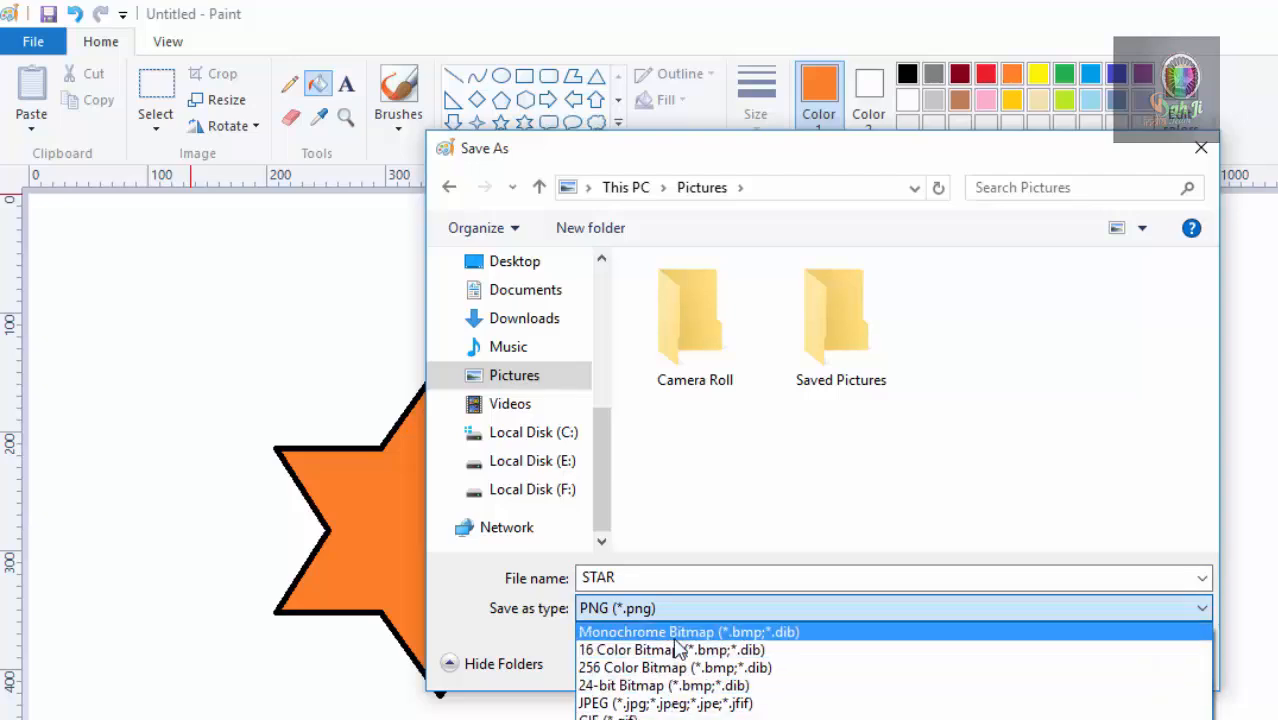
left_click(668, 704)
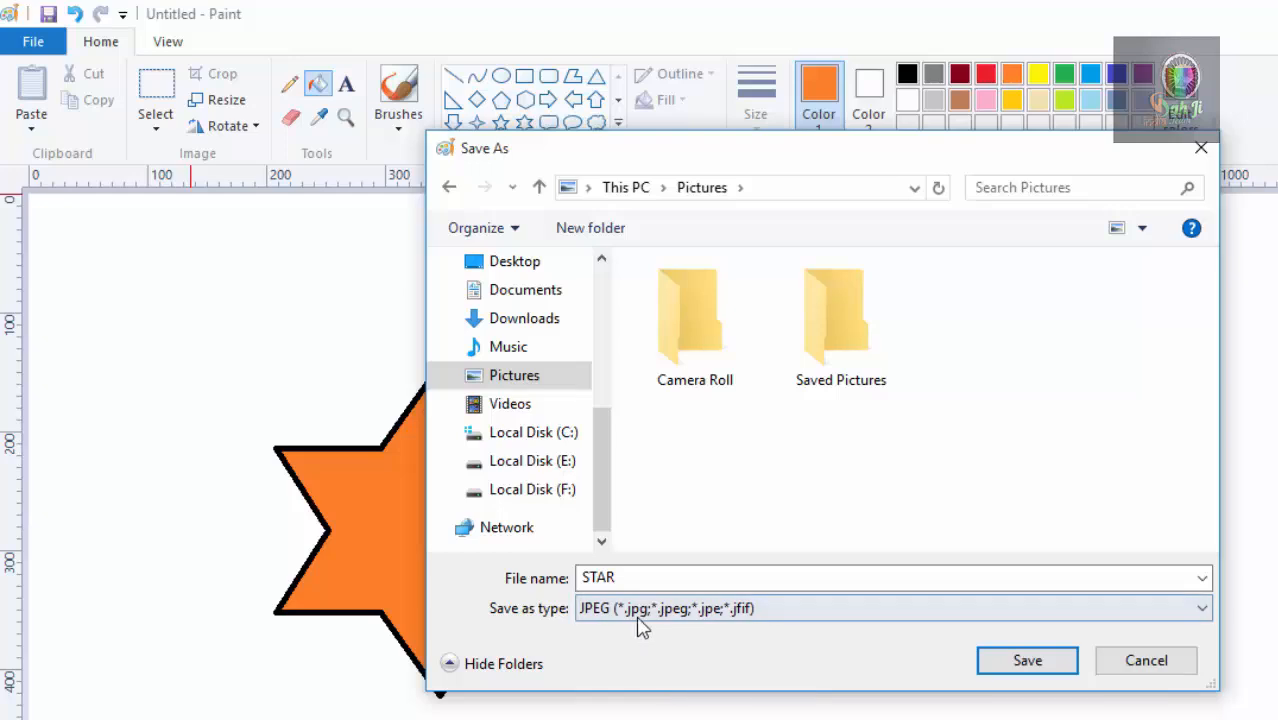
left_click(993, 666)
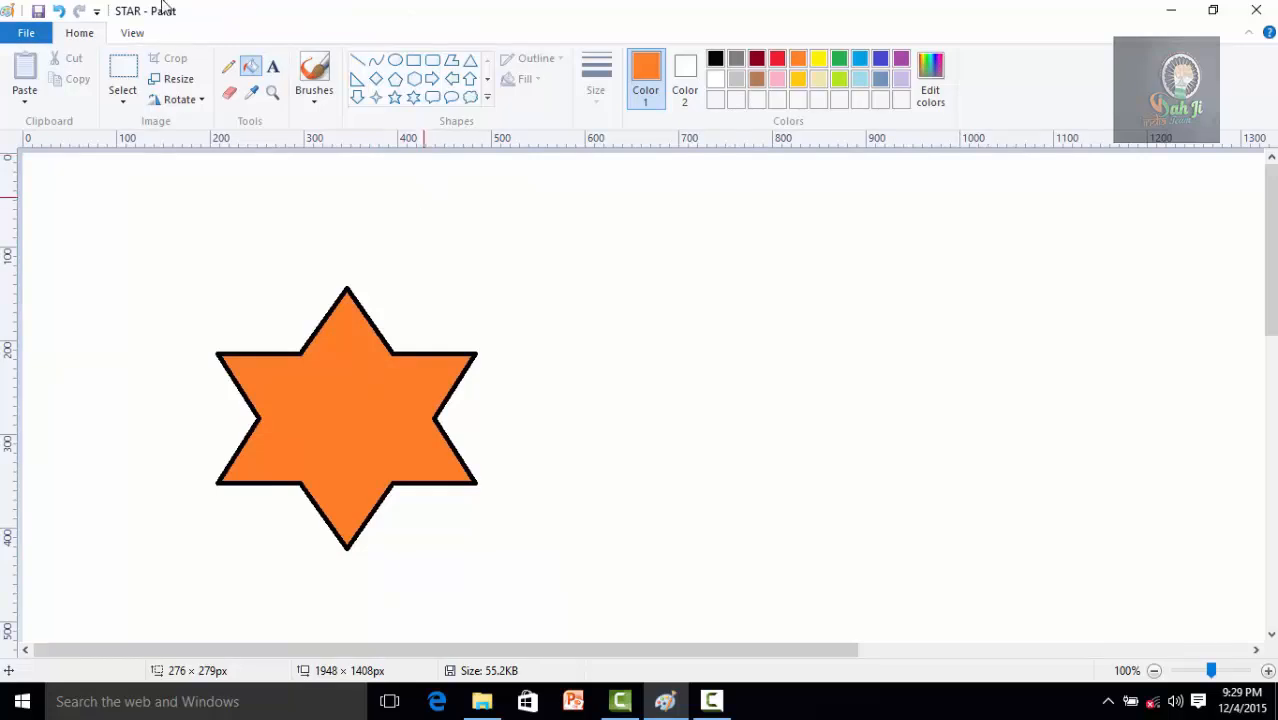
Step: Close Paint and launch it again by searching Windows for PAINT
left_click(1262, 12)
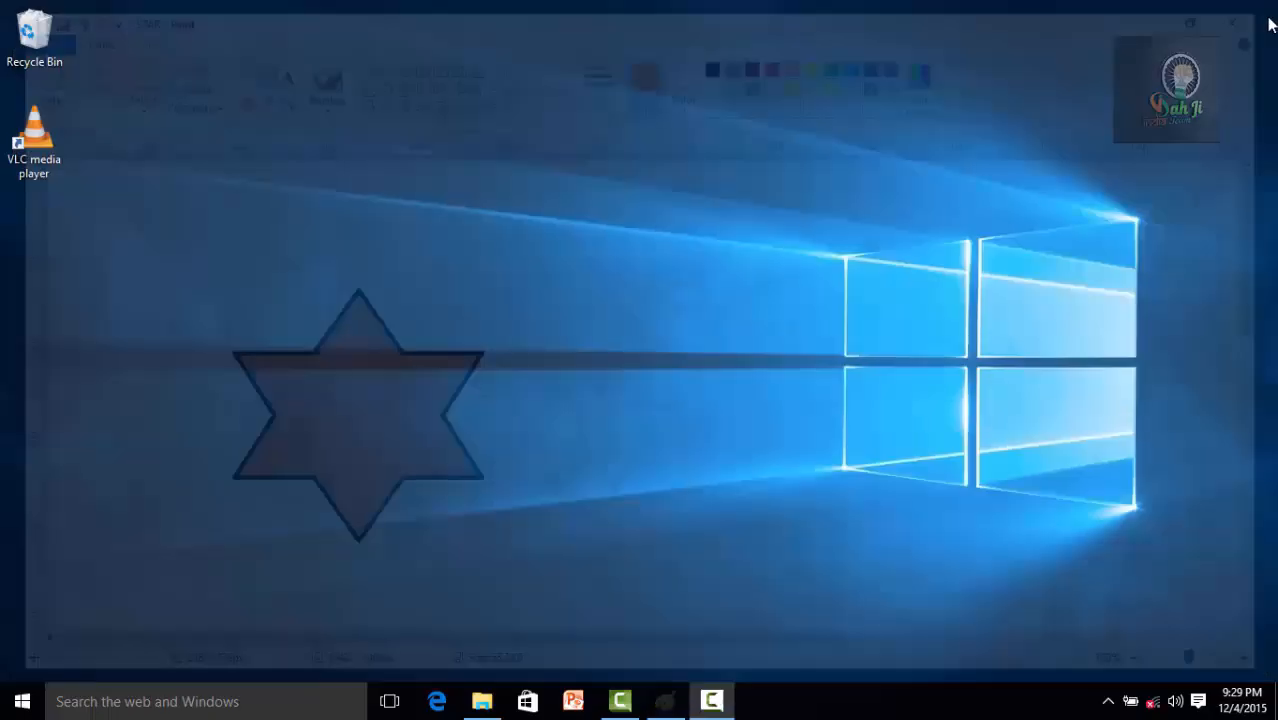
left_click(82, 703)
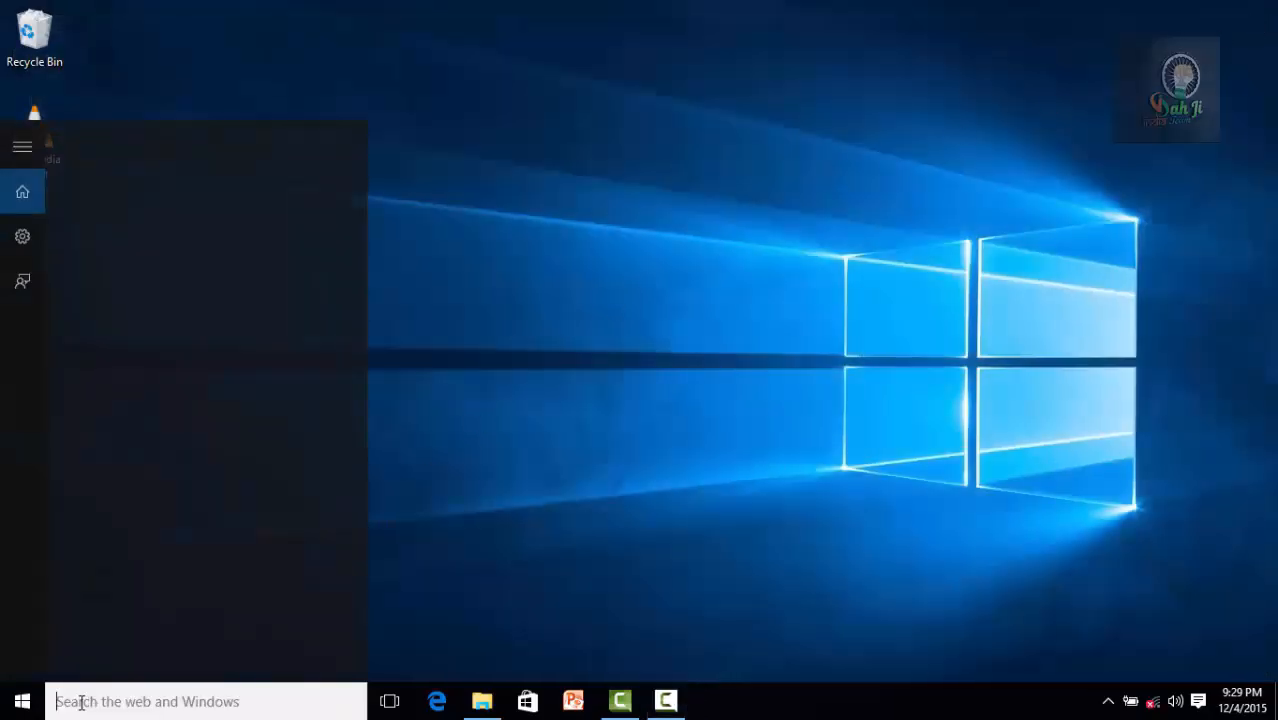
type("PAINT")
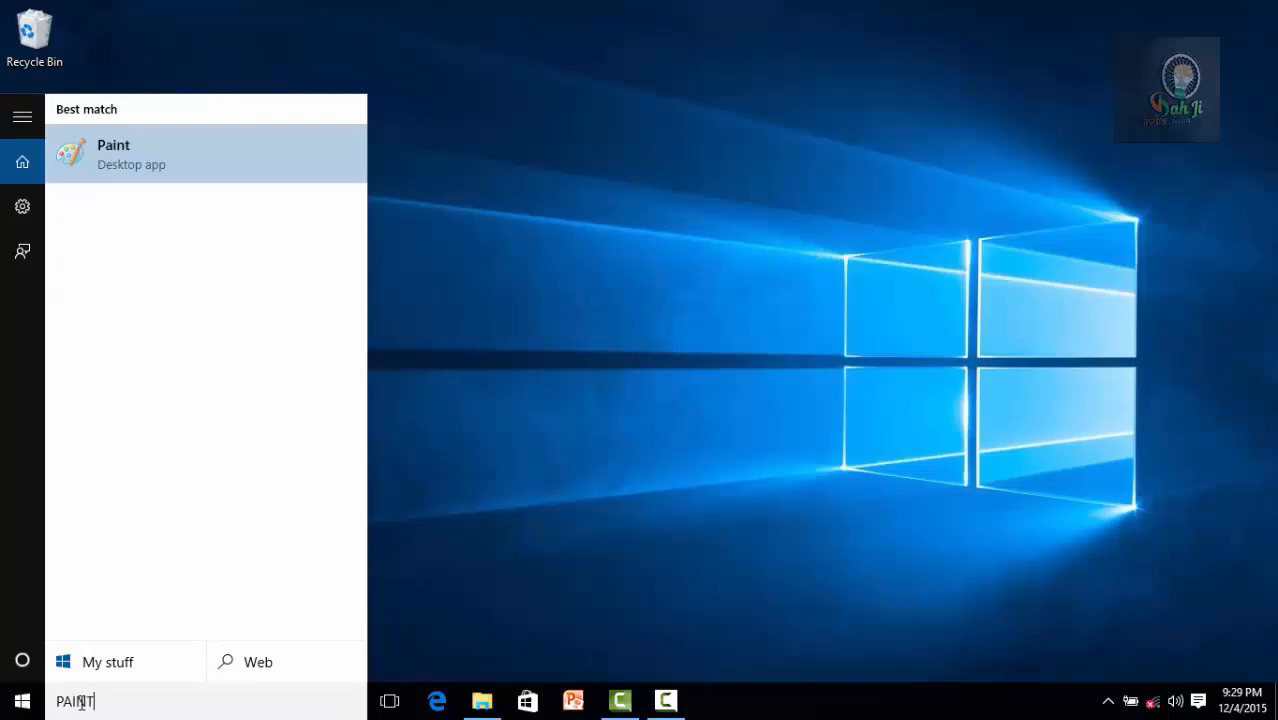
key("Return")
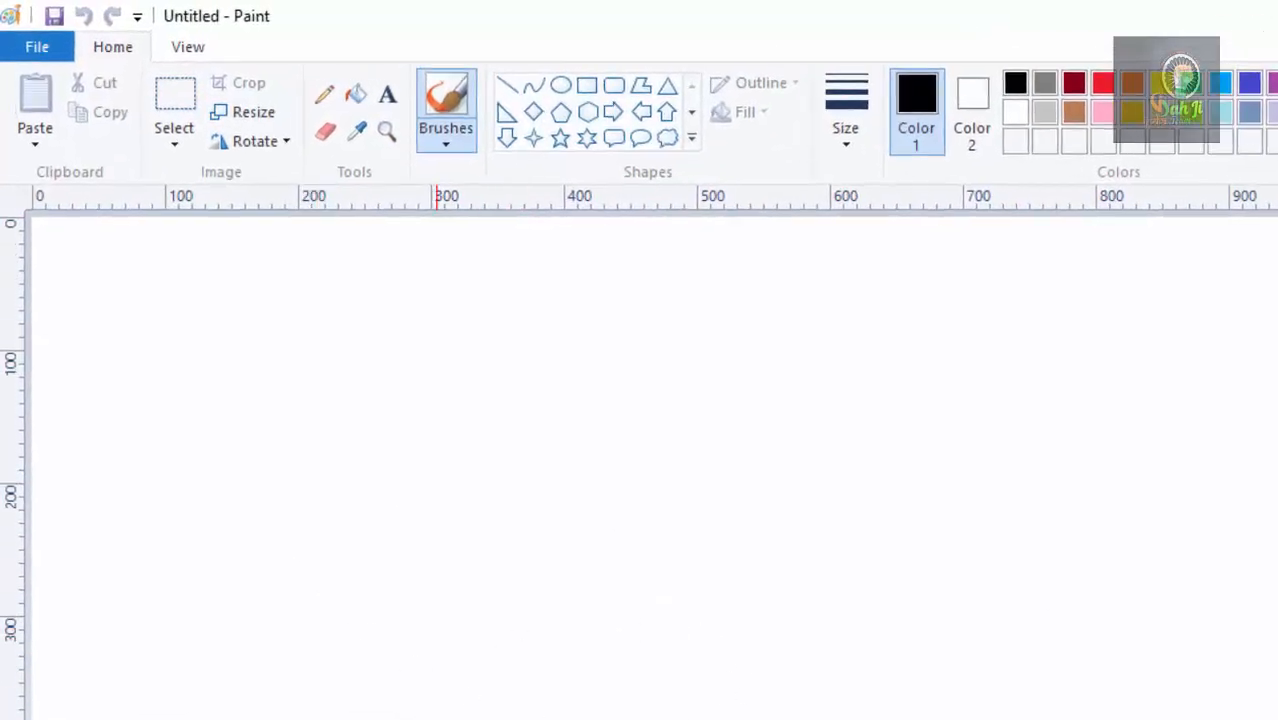
Step: Open the STAR picture from the Pictures folder
left_click(36, 52)
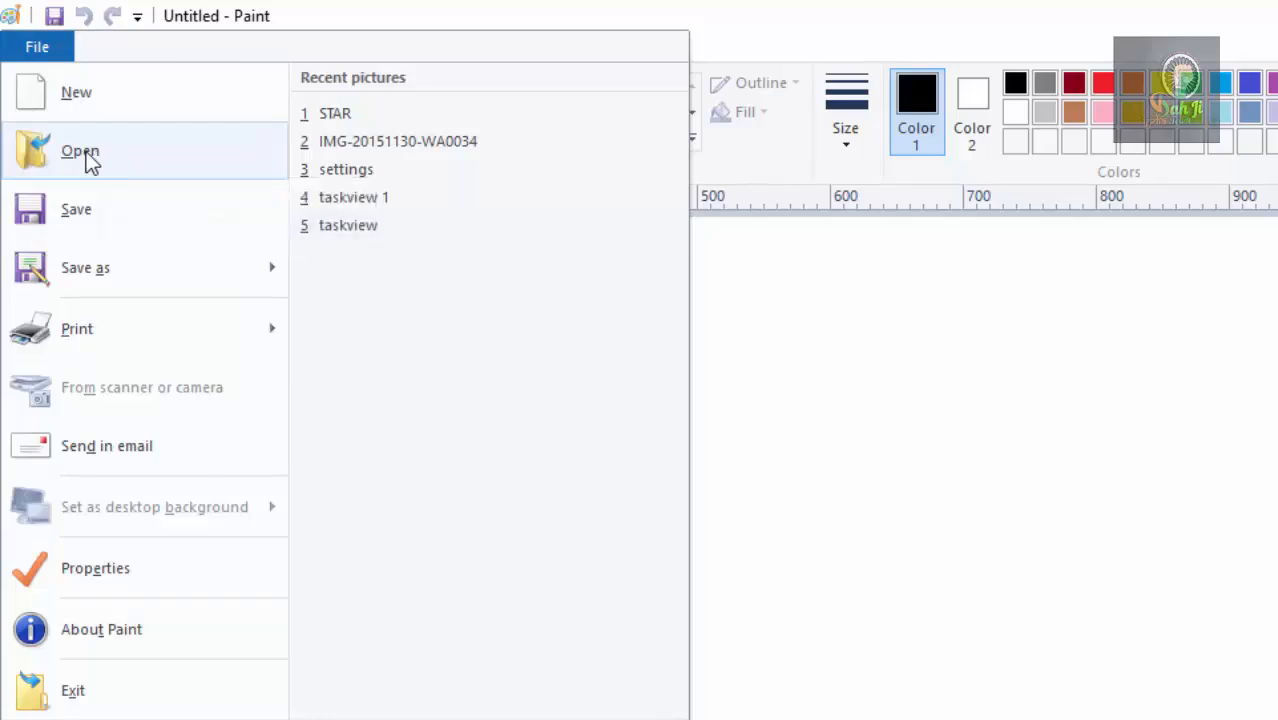
left_click(116, 156)
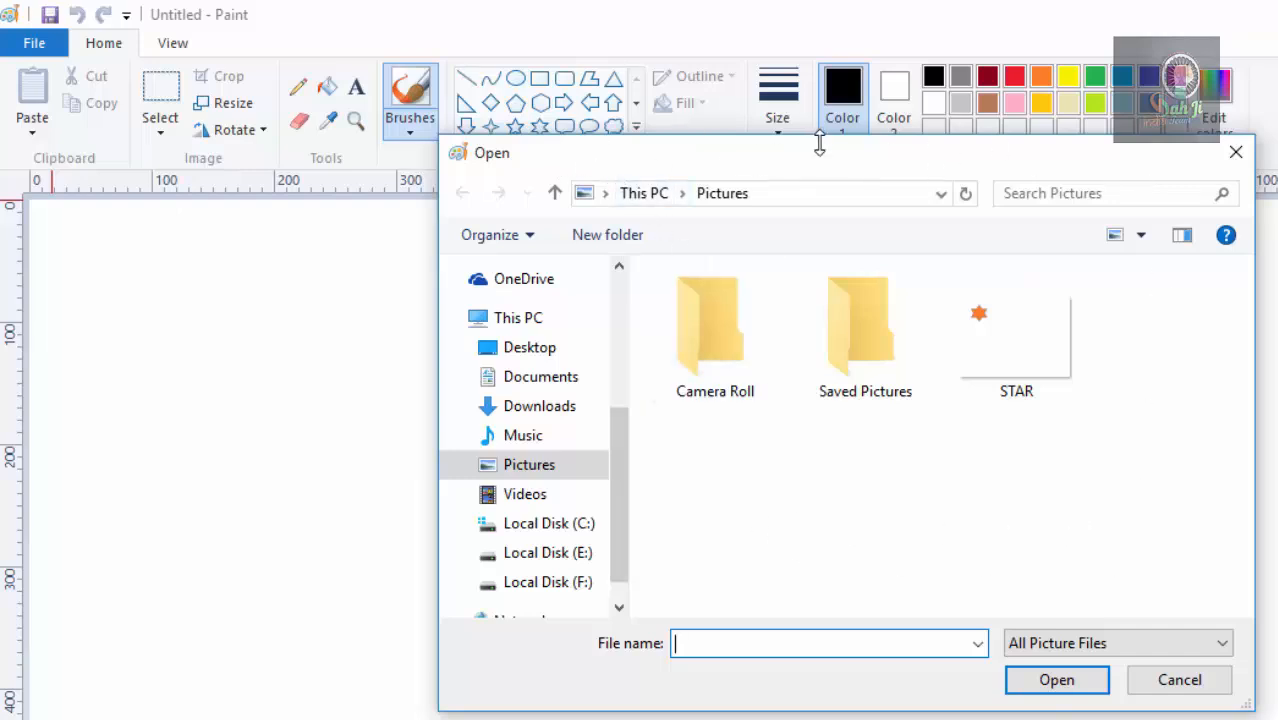
left_click(792, 200)
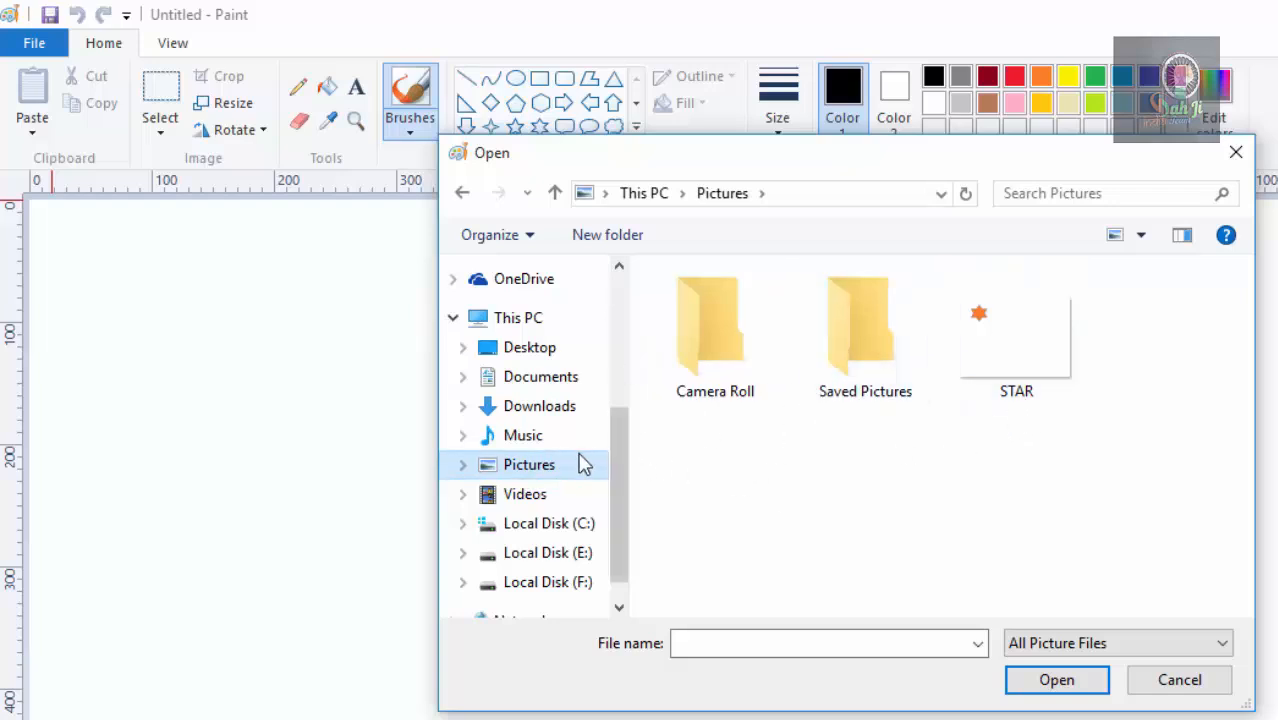
left_click(1016, 340)
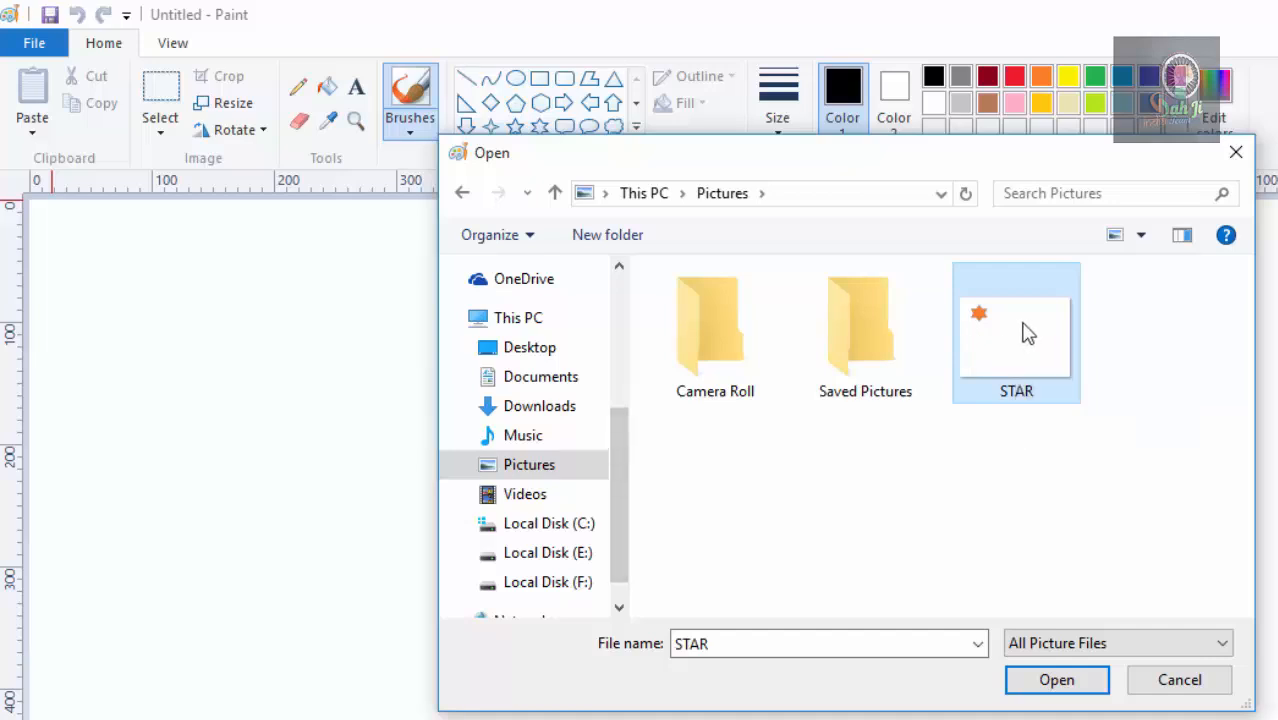
left_click(1056, 680)
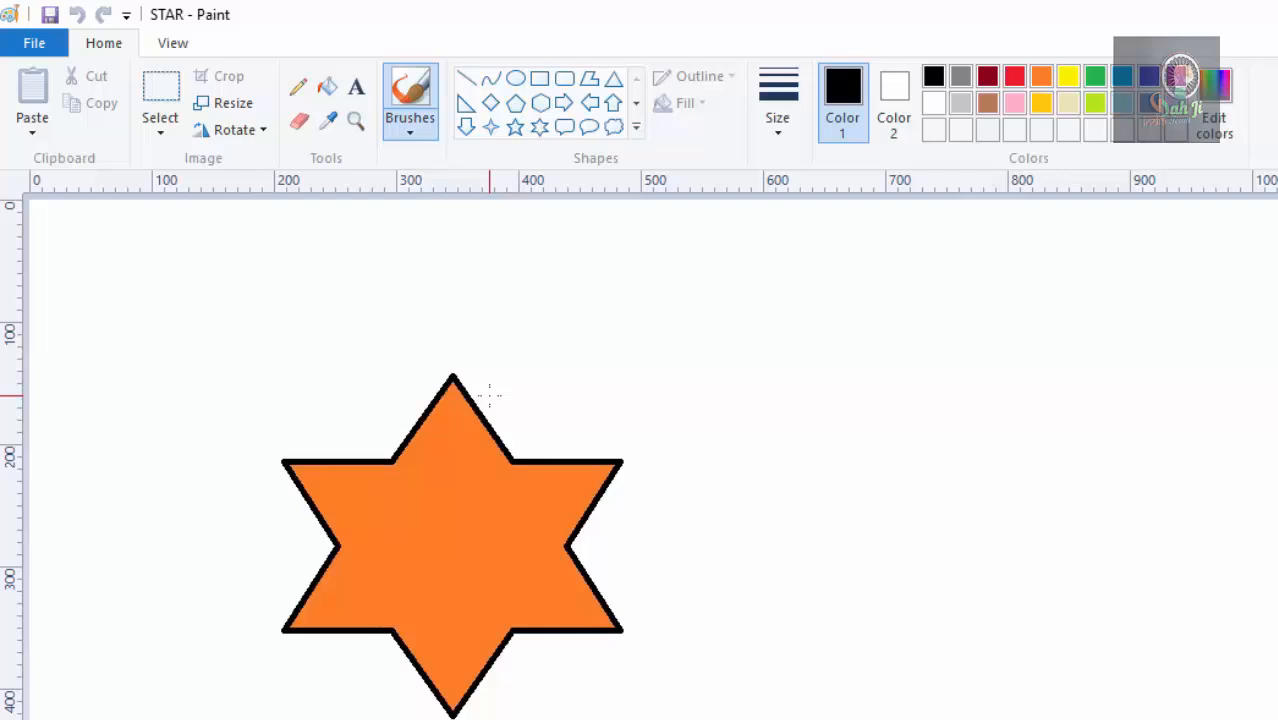
Step: Save a copy of the opened picture in the Pictures folder as STAR TWO in JPEG format
left_click(46, 48)
mouse_move(46, 256)
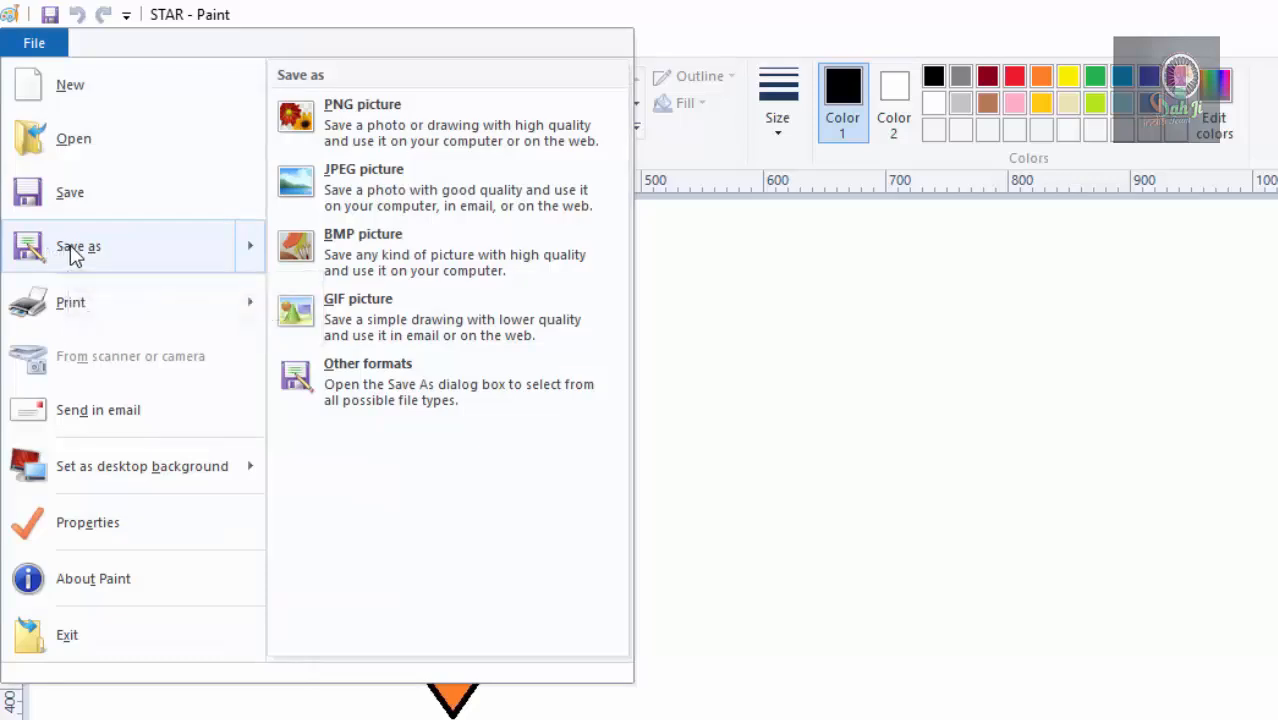
left_click(80, 256)
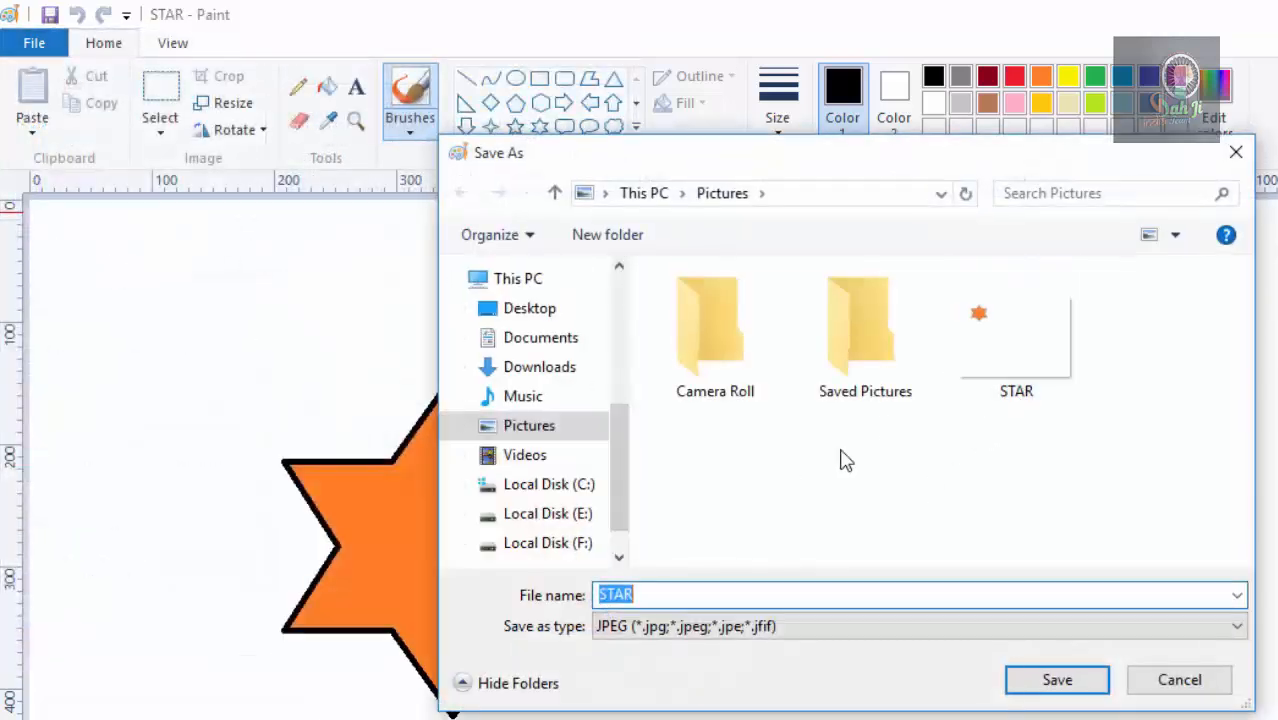
left_click(659, 595)
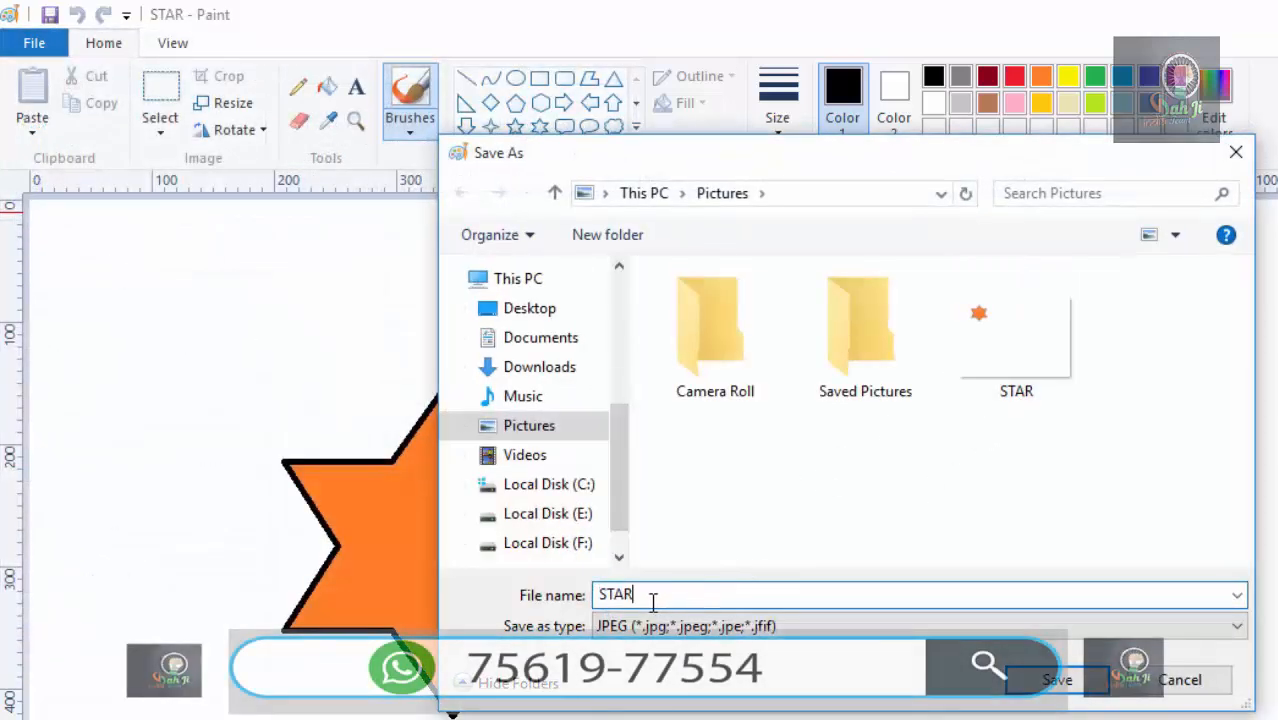
type("TW")
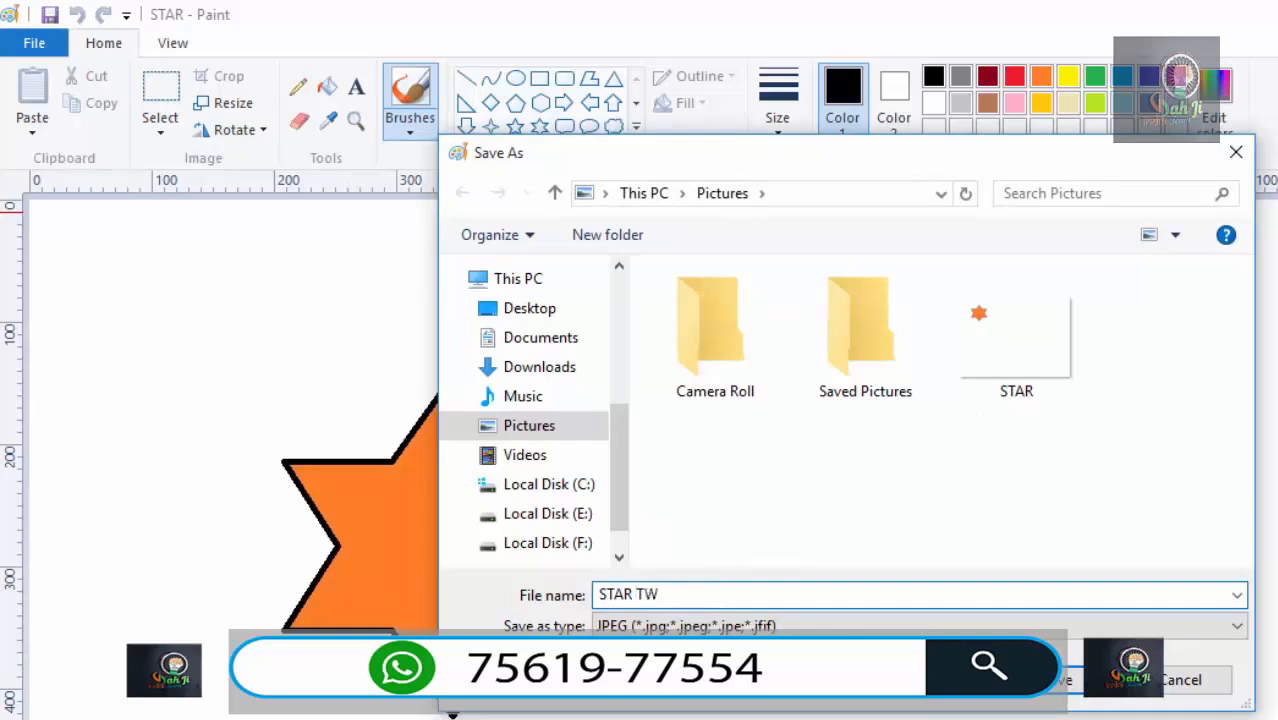
type("O")
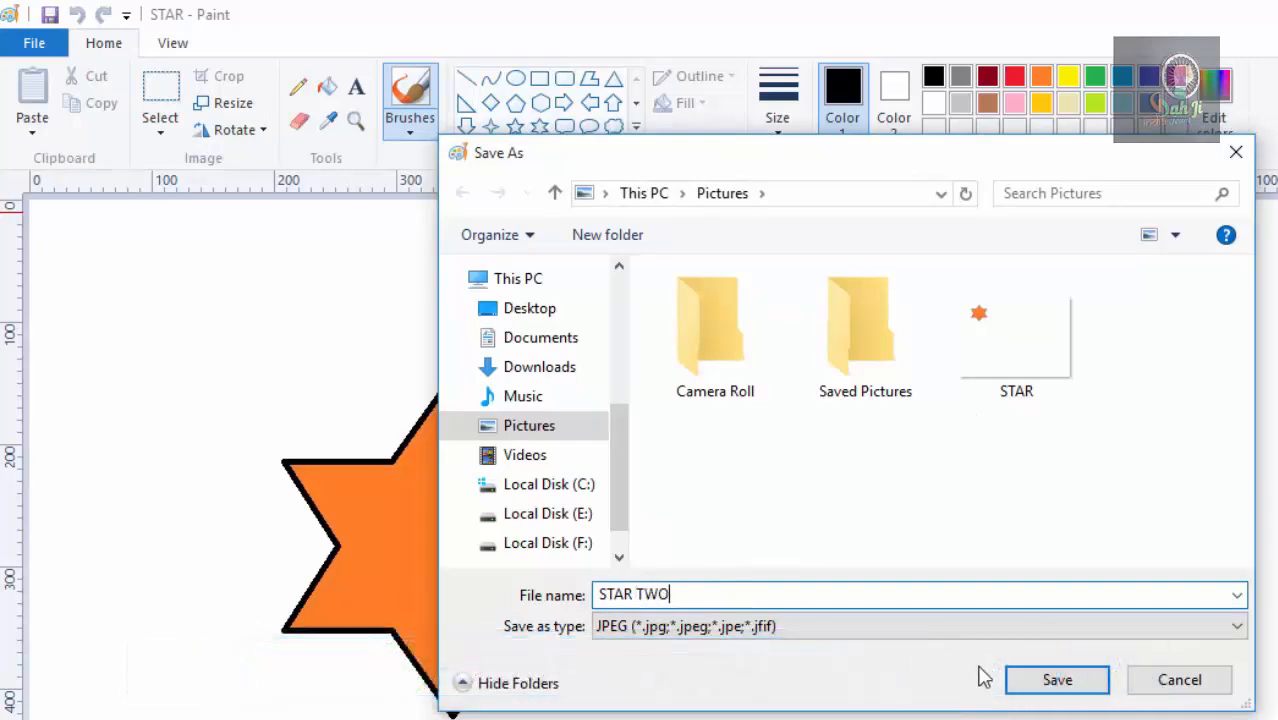
left_click(1018, 678)
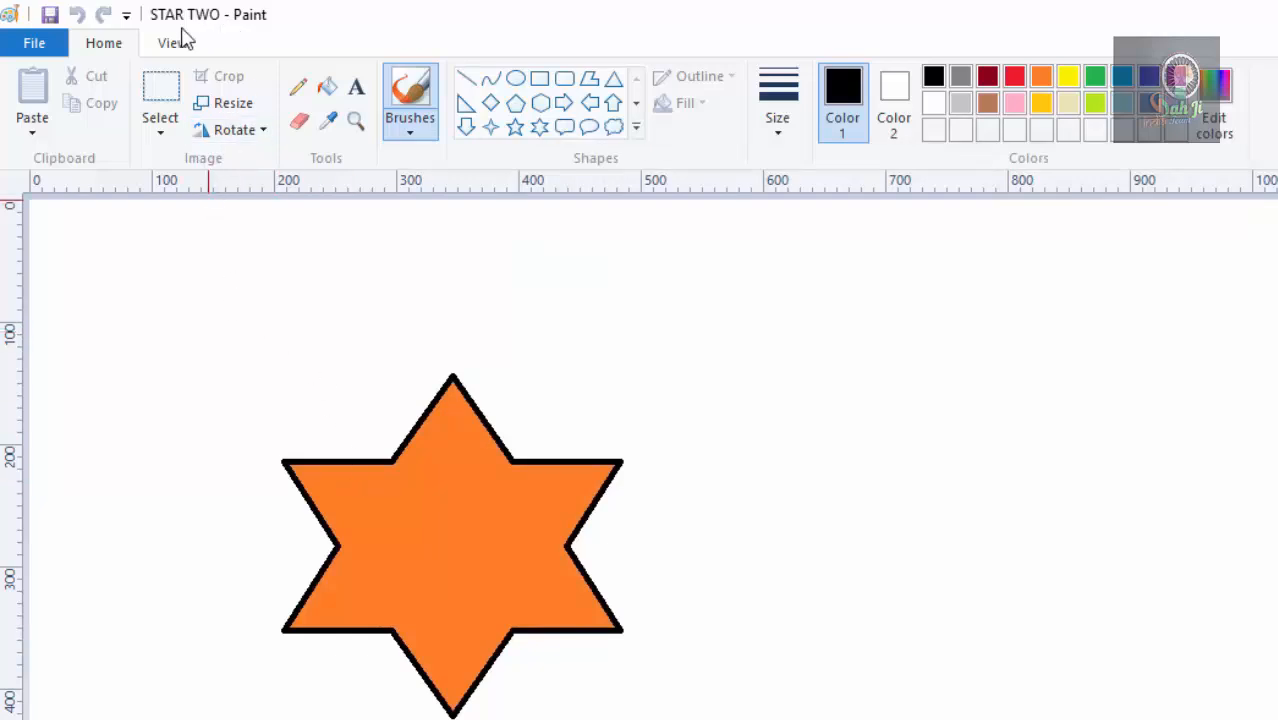
left_click(34, 43)
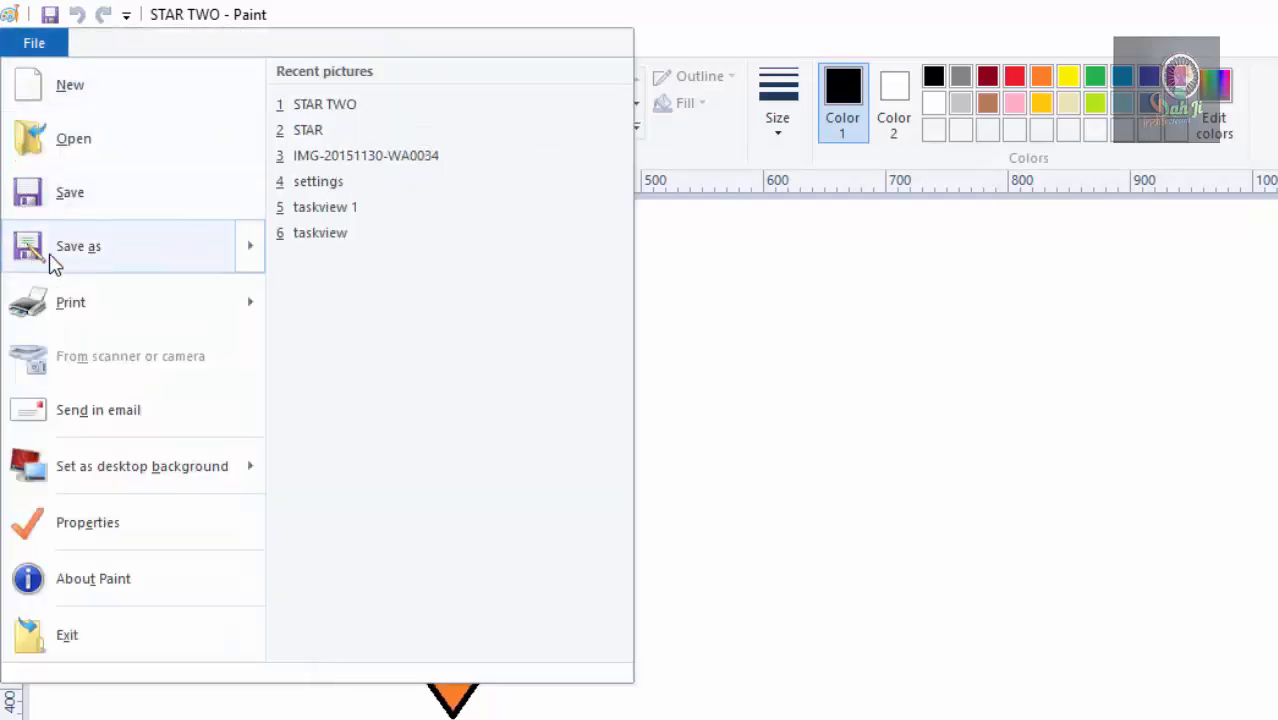
left_click(22, 252)
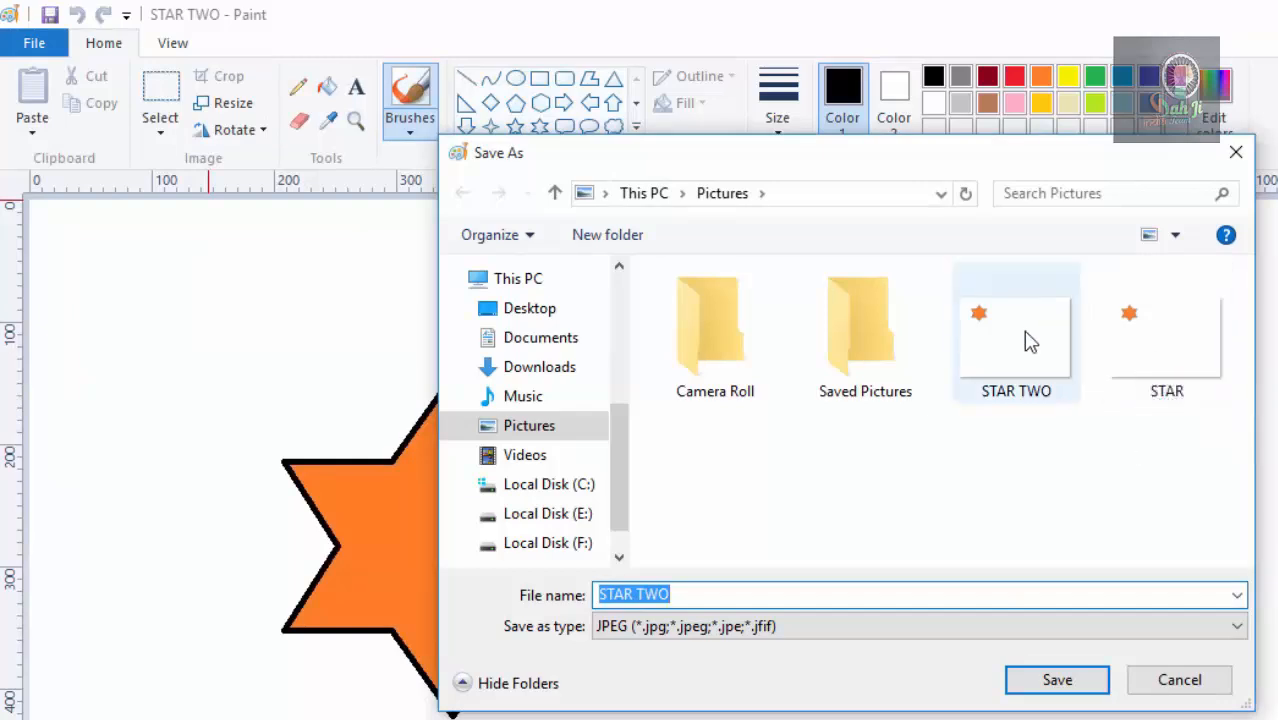
left_click(727, 596)
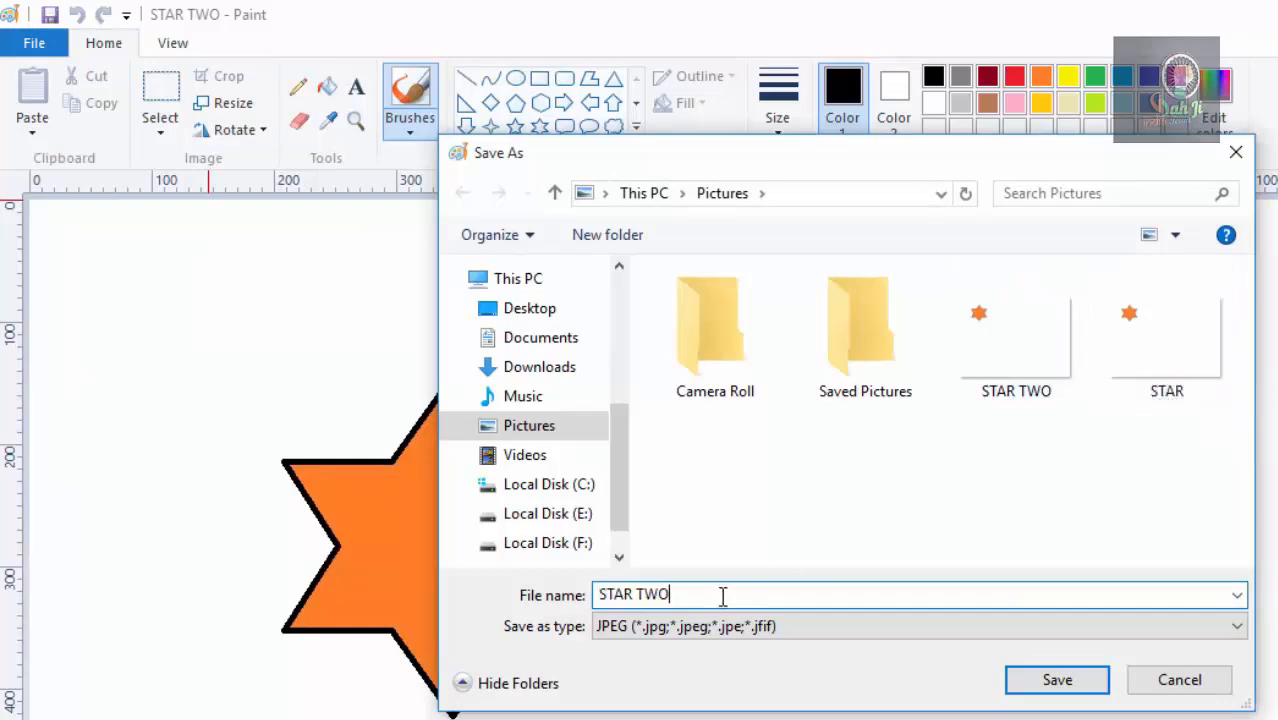
key("Return")
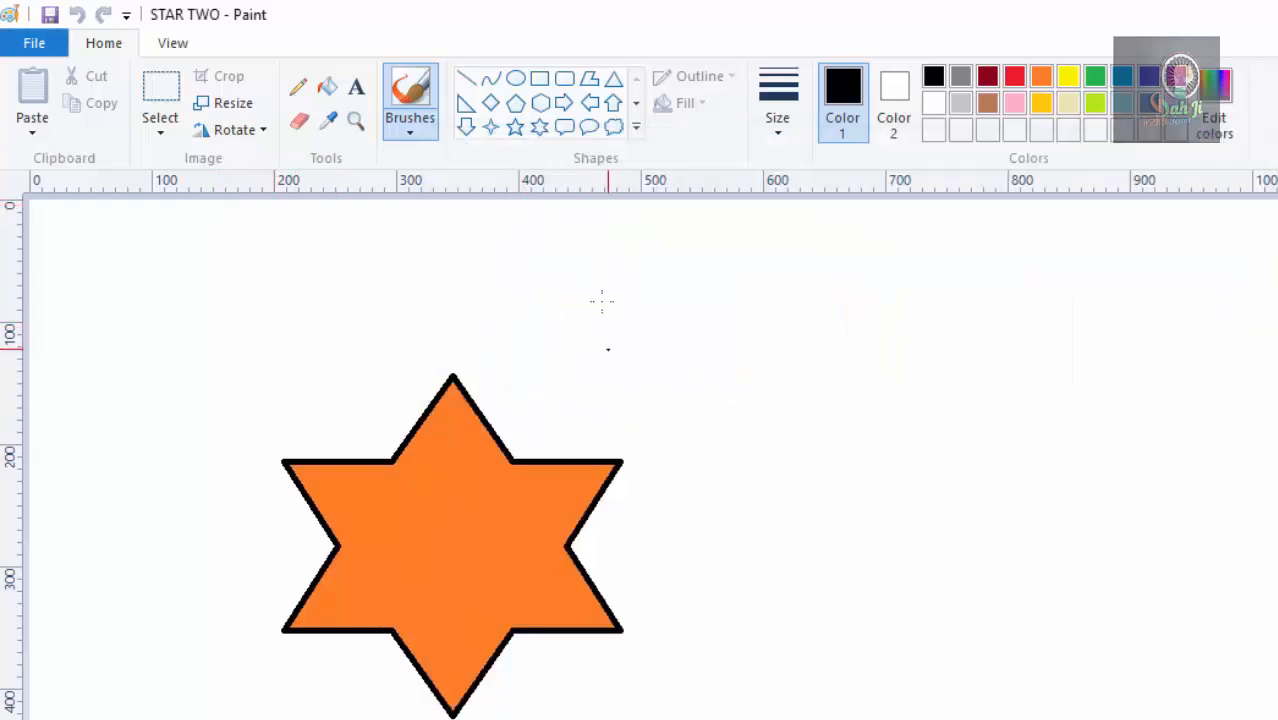
Step: Draw a rectangle about 230 by 115 pixels just above and to the right of the star, and fill it with black
left_click(540, 78)
mouse_move(528, 282)
left_mouse_down()
mouse_move(691, 411)
mouse_move(806, 422)
left_mouse_up()
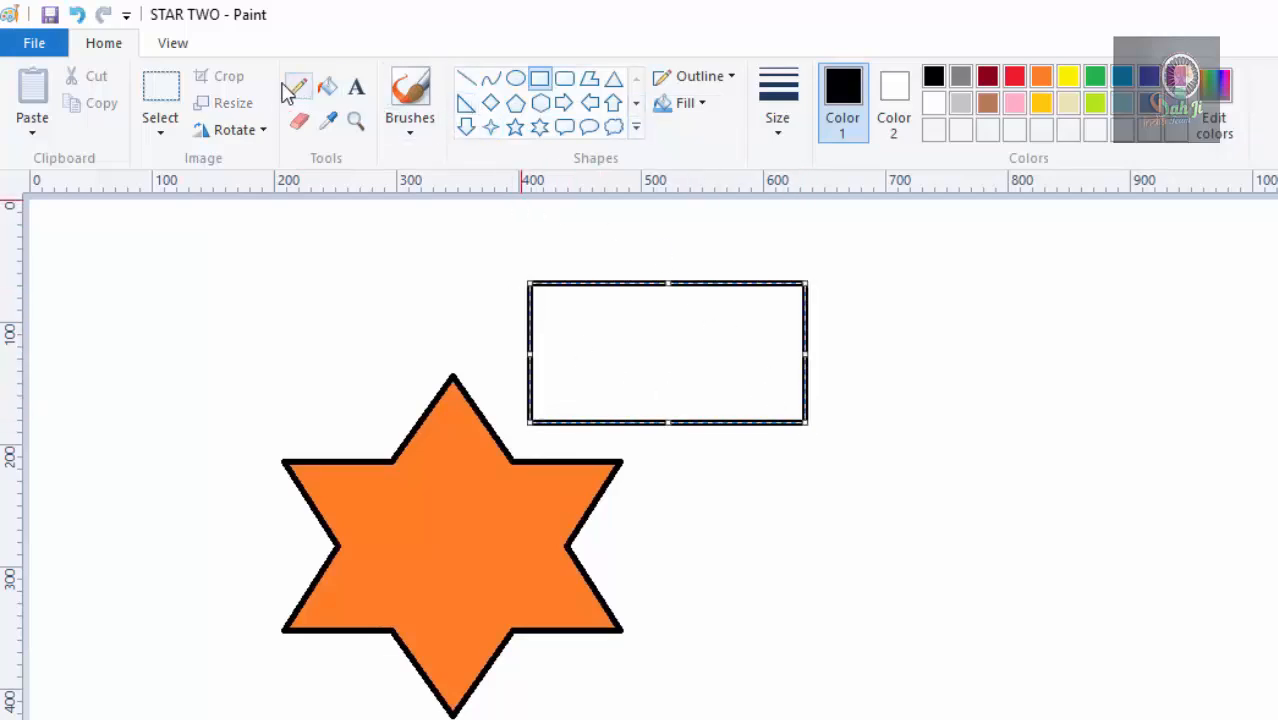
left_click(325, 88)
left_click(680, 340)
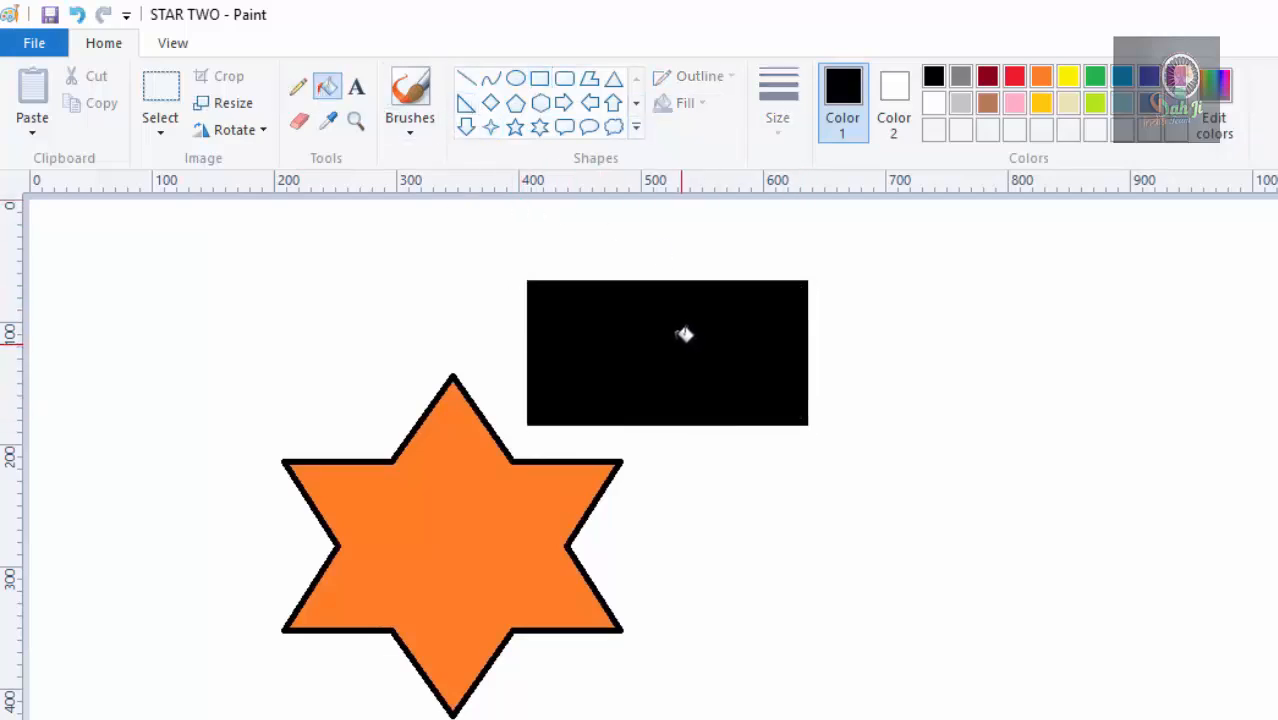
Step: Save a copy of the edited picture in the Pictures folder as STAR THREE in JPEG format
left_click(45, 42)
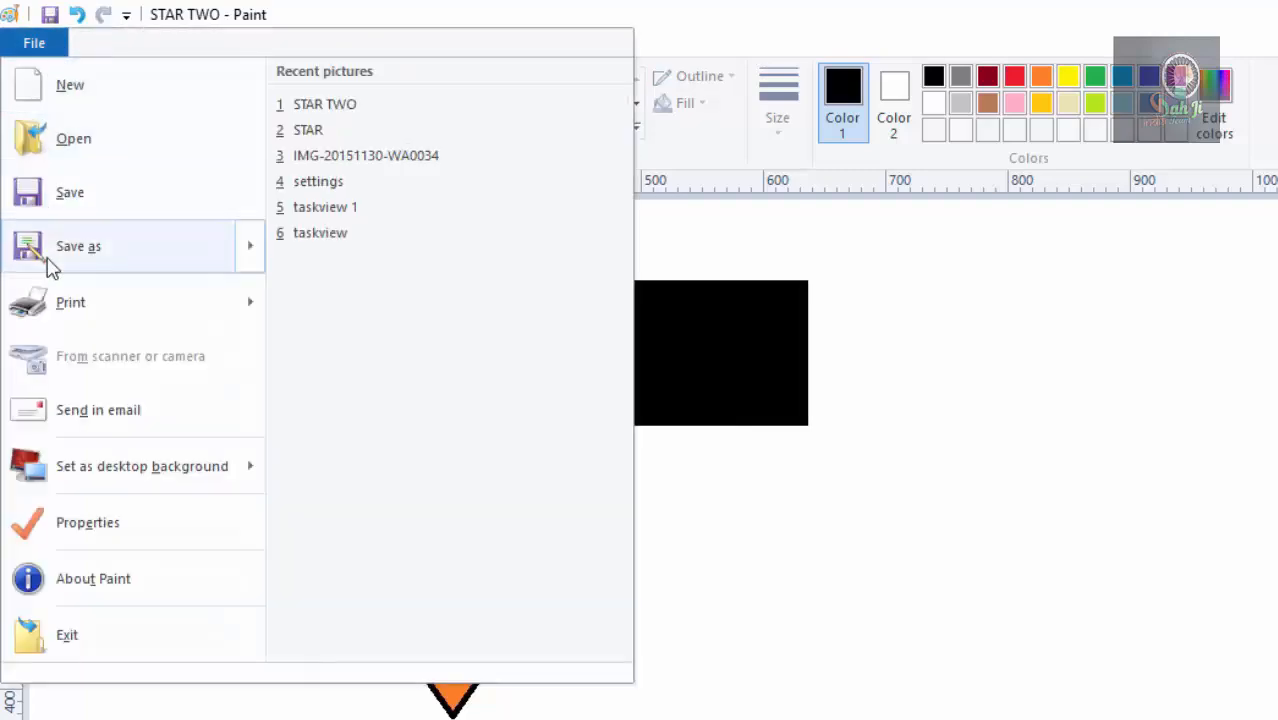
left_click(50, 262)
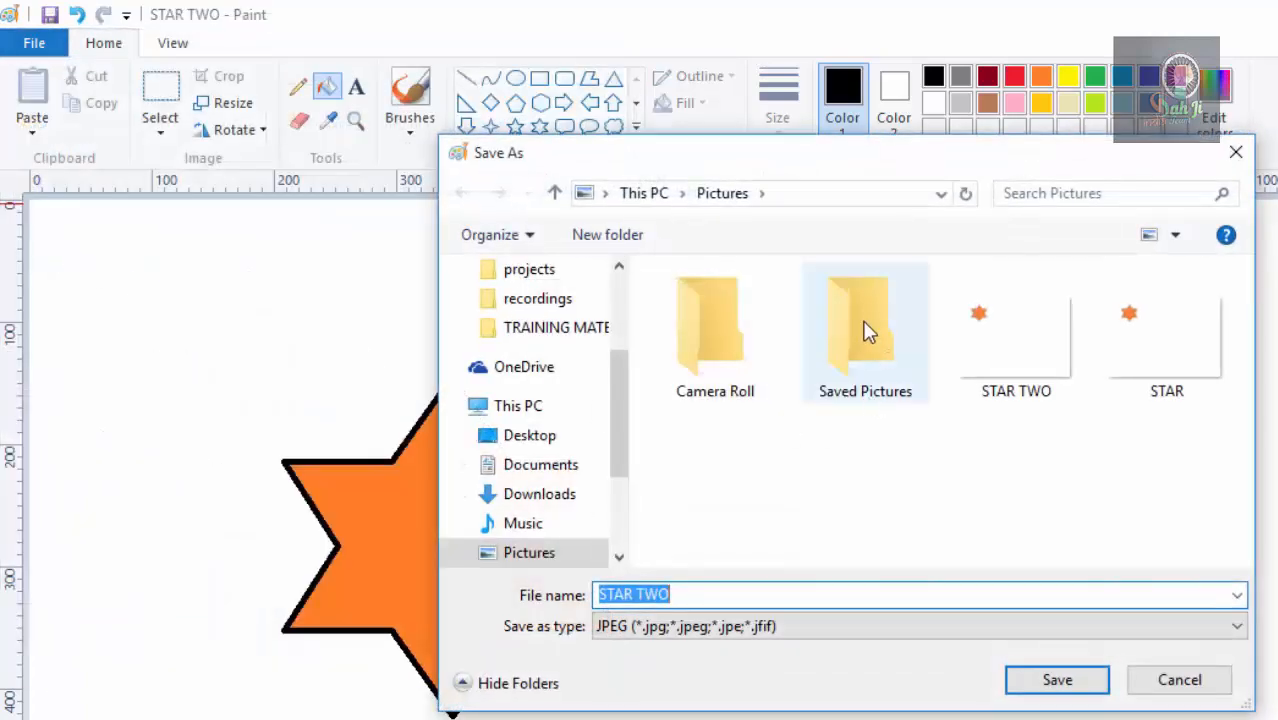
left_click(724, 594)
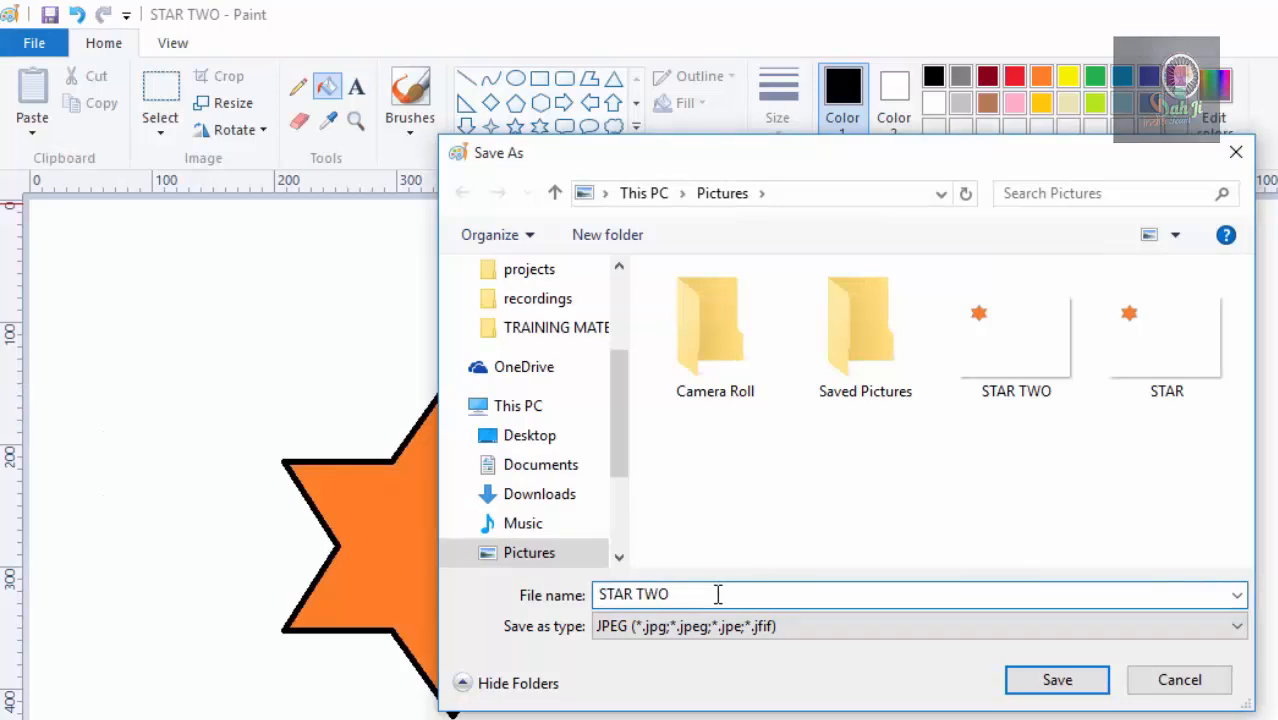
left_click_drag(670, 588, 649, 586)
type("THREE")
left_click(1055, 679)
Step: Look over the saved star pictures in the Pictures folder without opening any of them
left_click(32, 38)
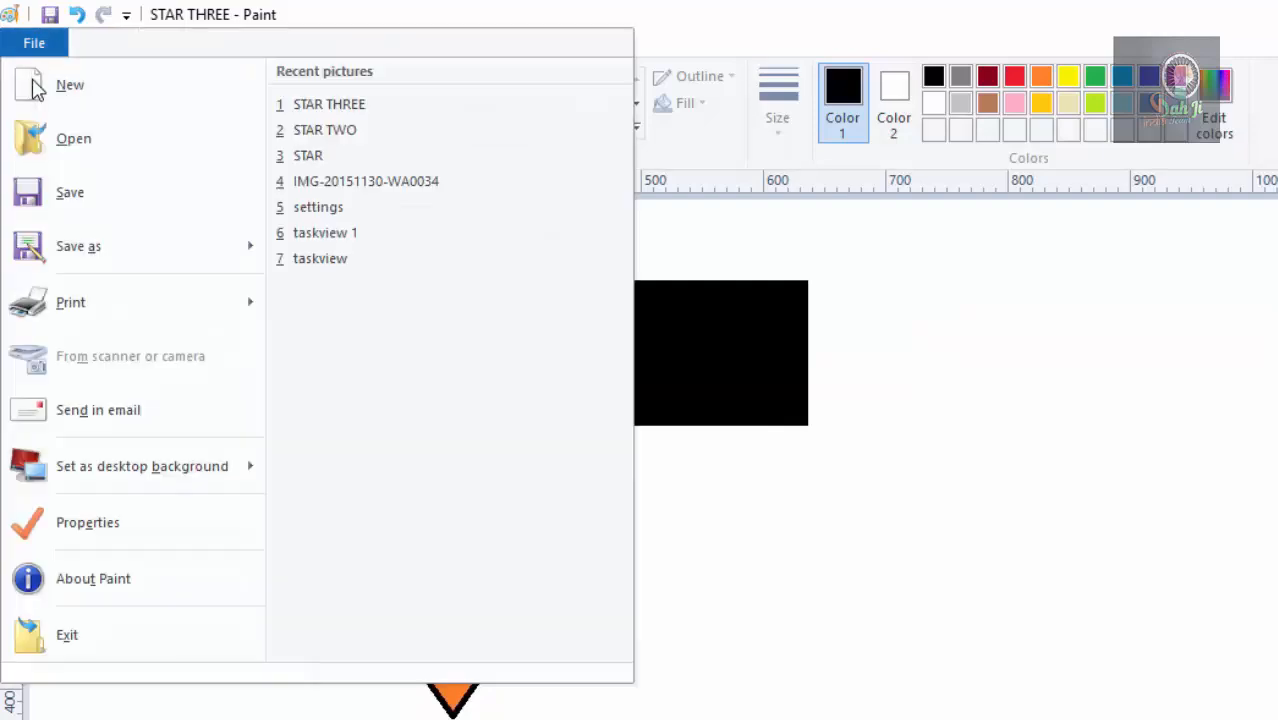
left_click(35, 138)
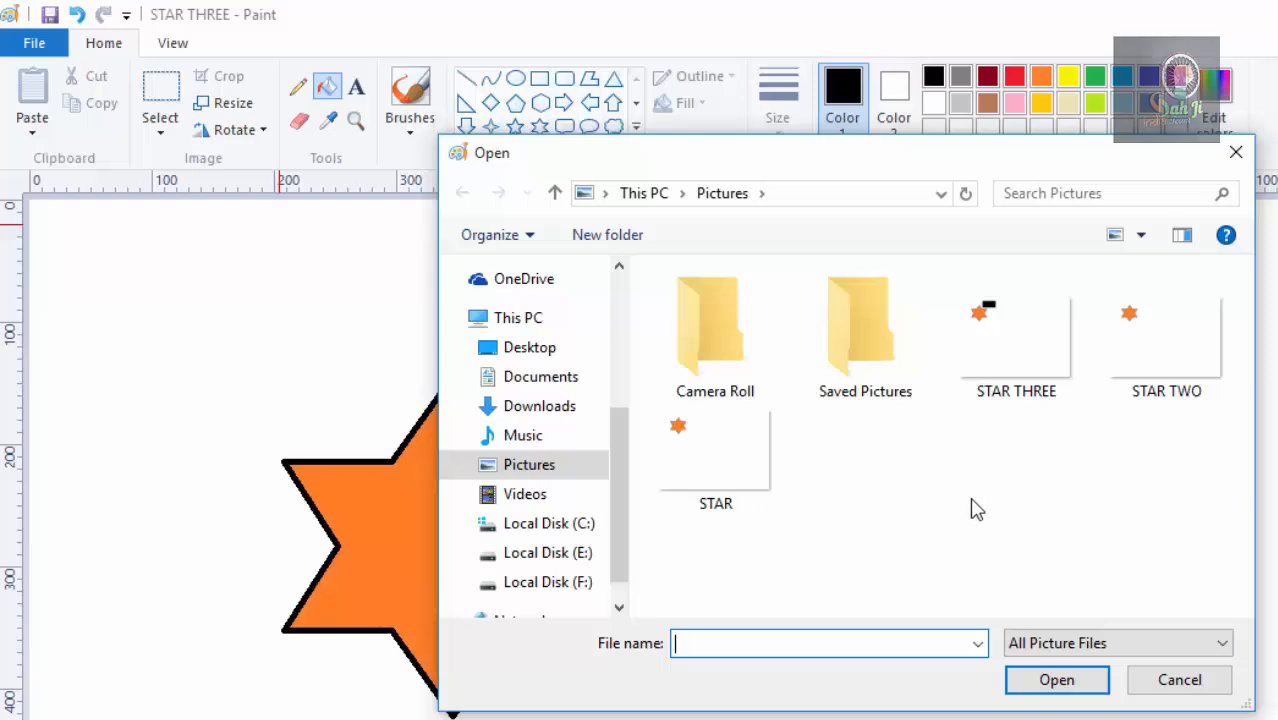
left_click(1184, 678)
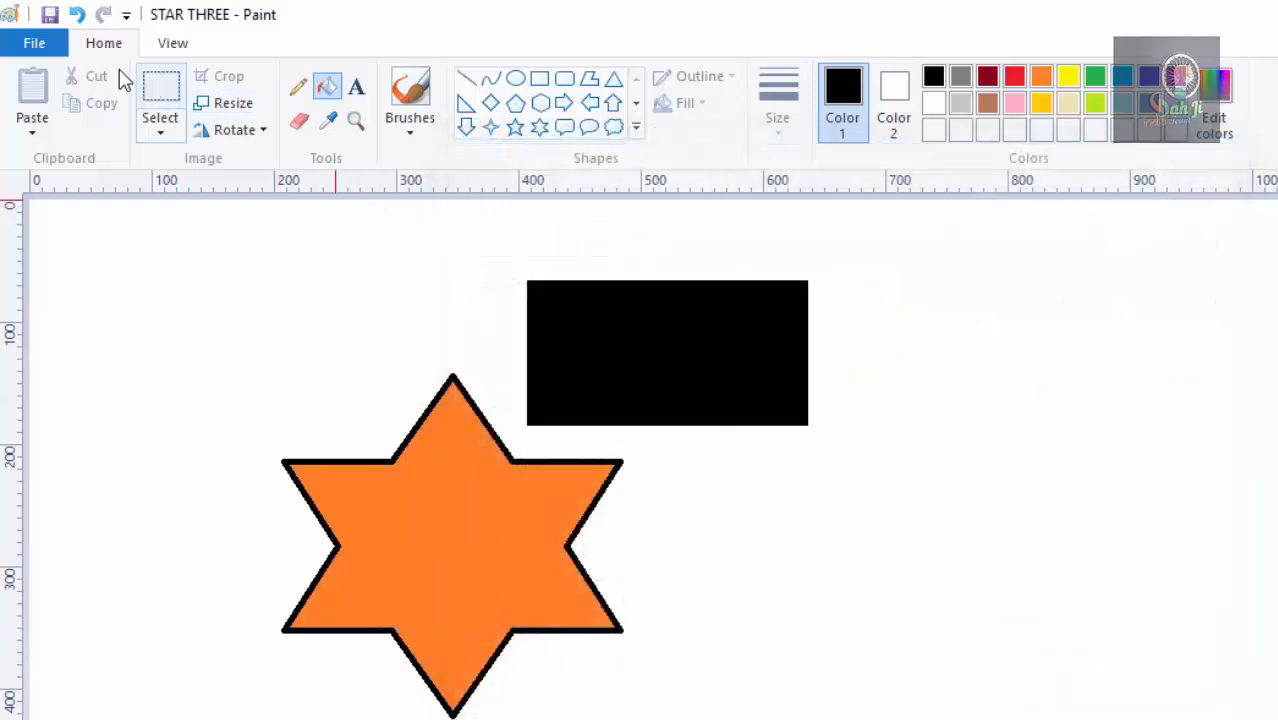
Step: Review the picture's print options, including the copies setting and the Microsoft XPS Document Writer printer, and cancel without printing
left_click(35, 43)
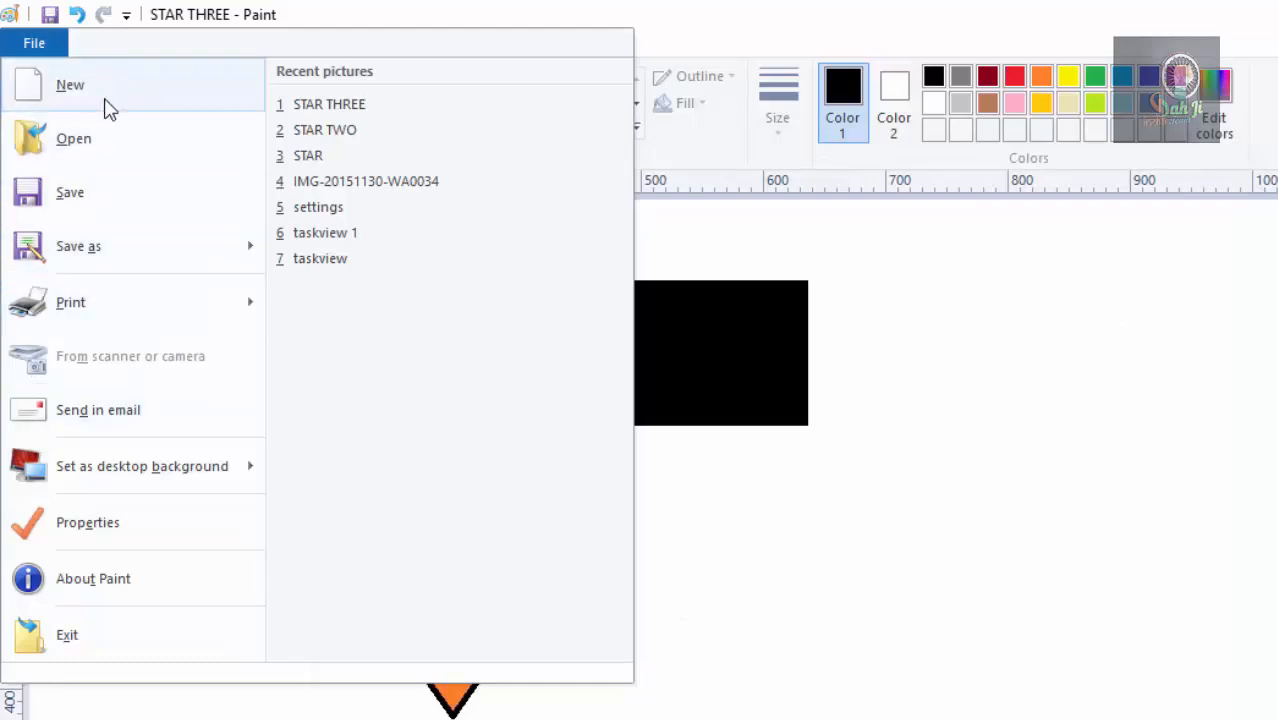
mouse_move(234, 304)
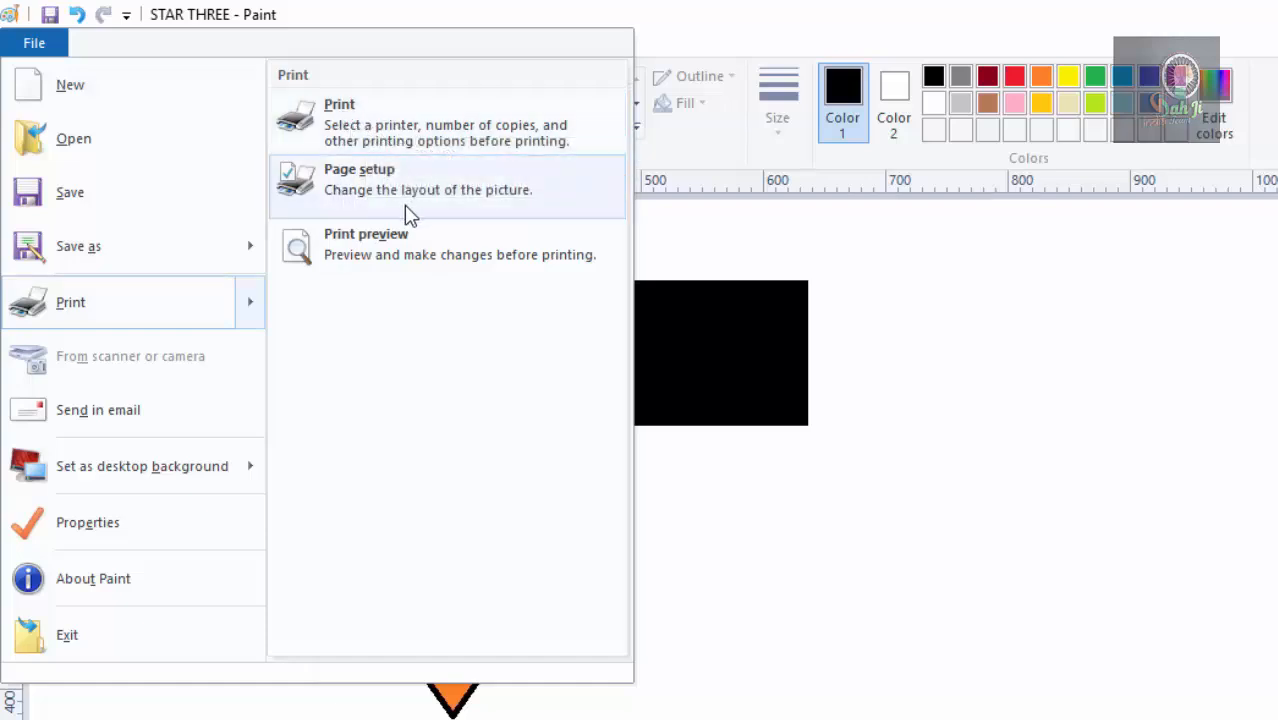
left_click(403, 135)
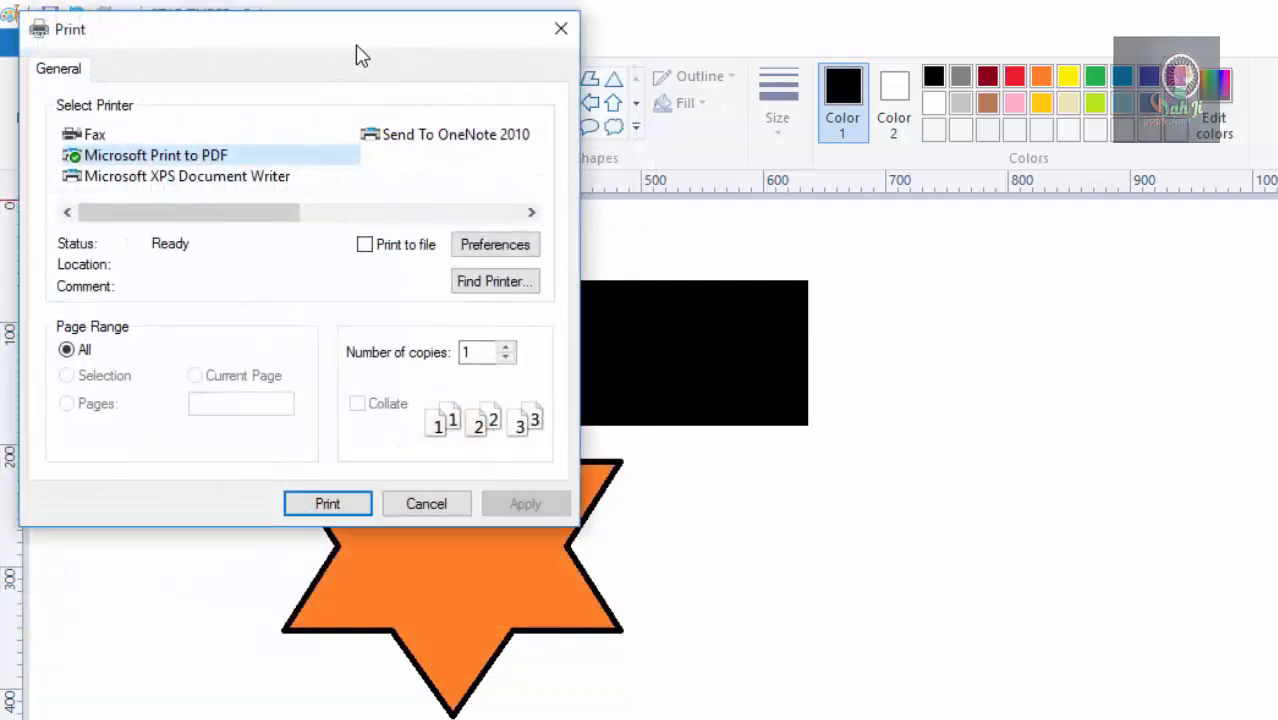
left_click_drag(415, 72, 741, 176)
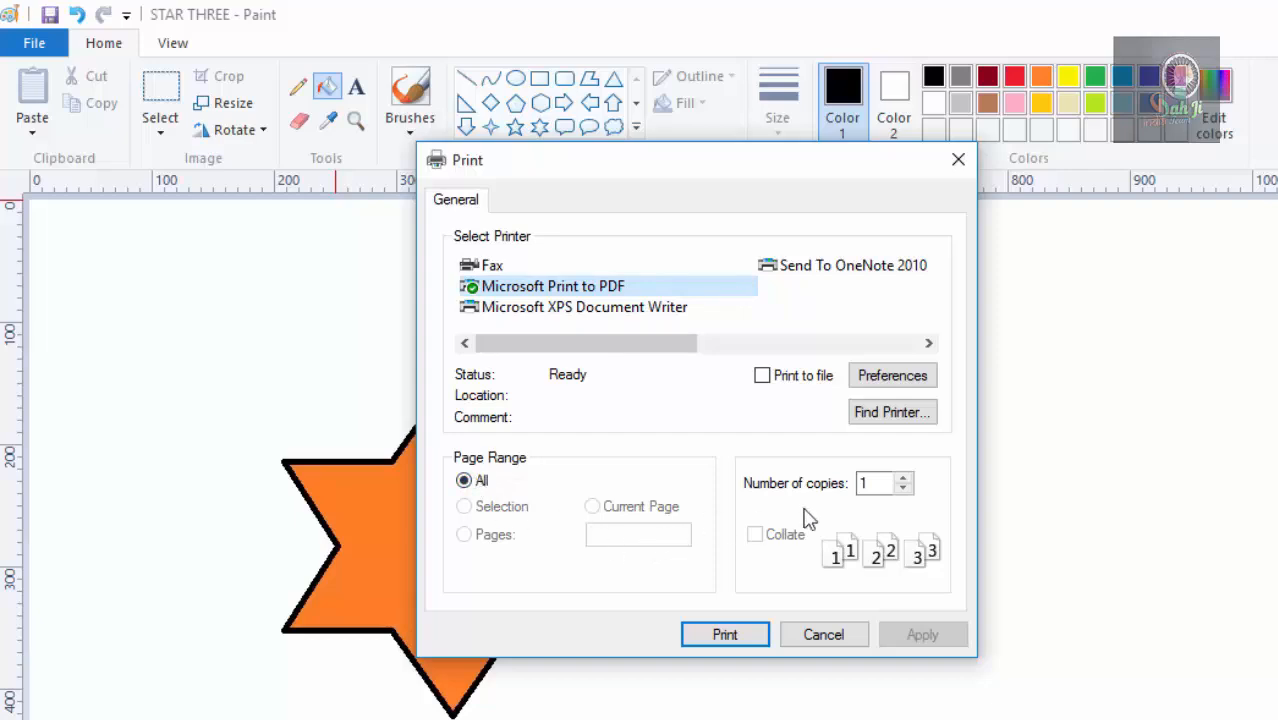
left_click(906, 488)
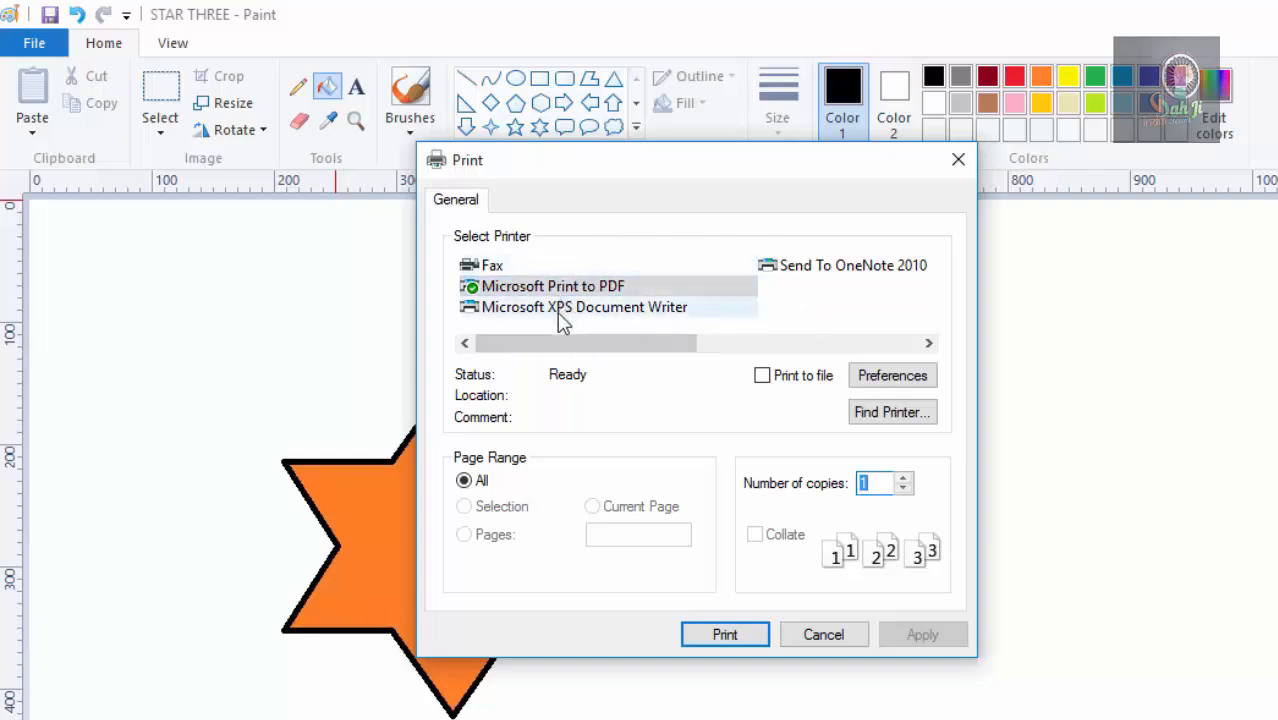
left_click(589, 318)
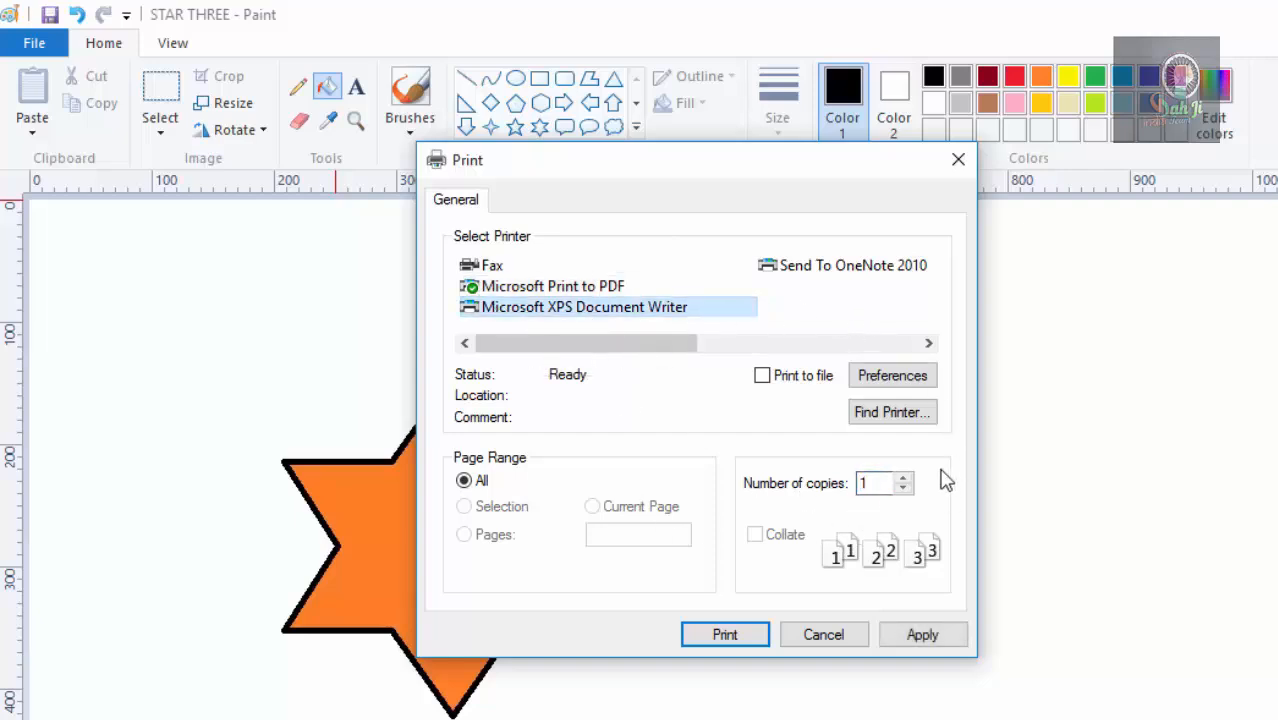
left_click(817, 634)
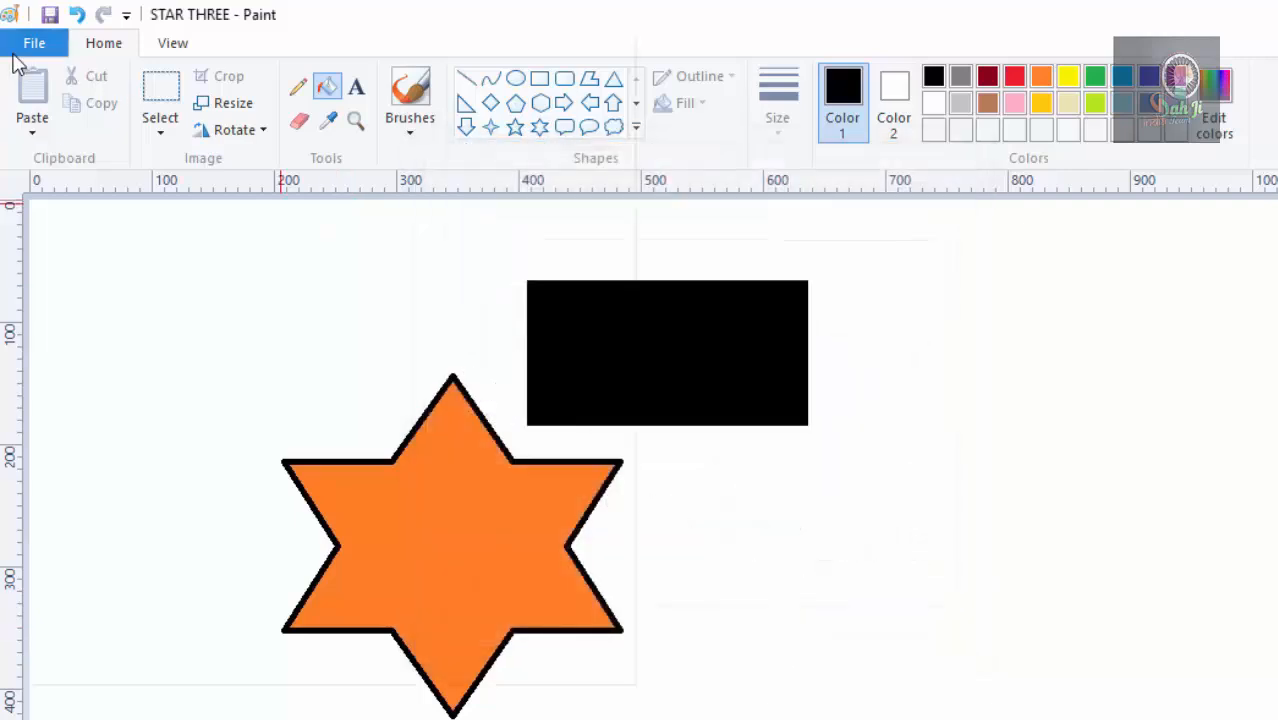
Step: Open the page setup for printing and set the paper size to A4
left_click(20, 45)
mouse_move(94, 302)
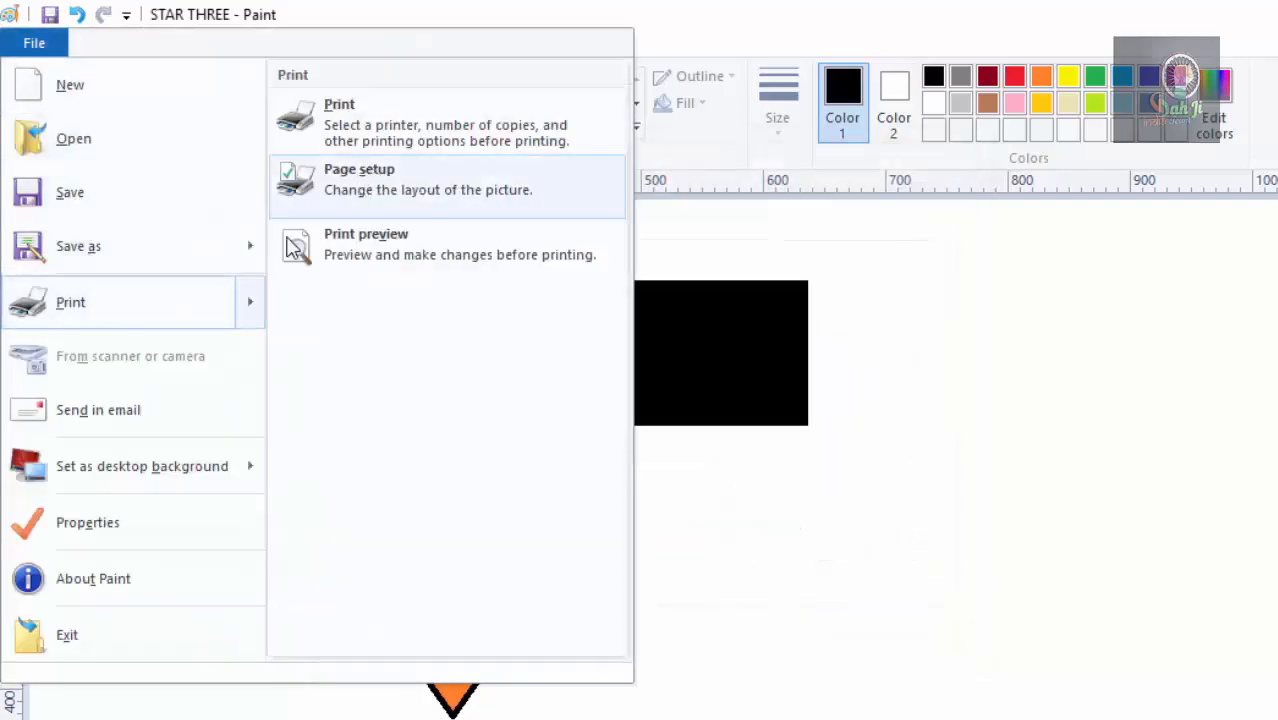
key("Escape")
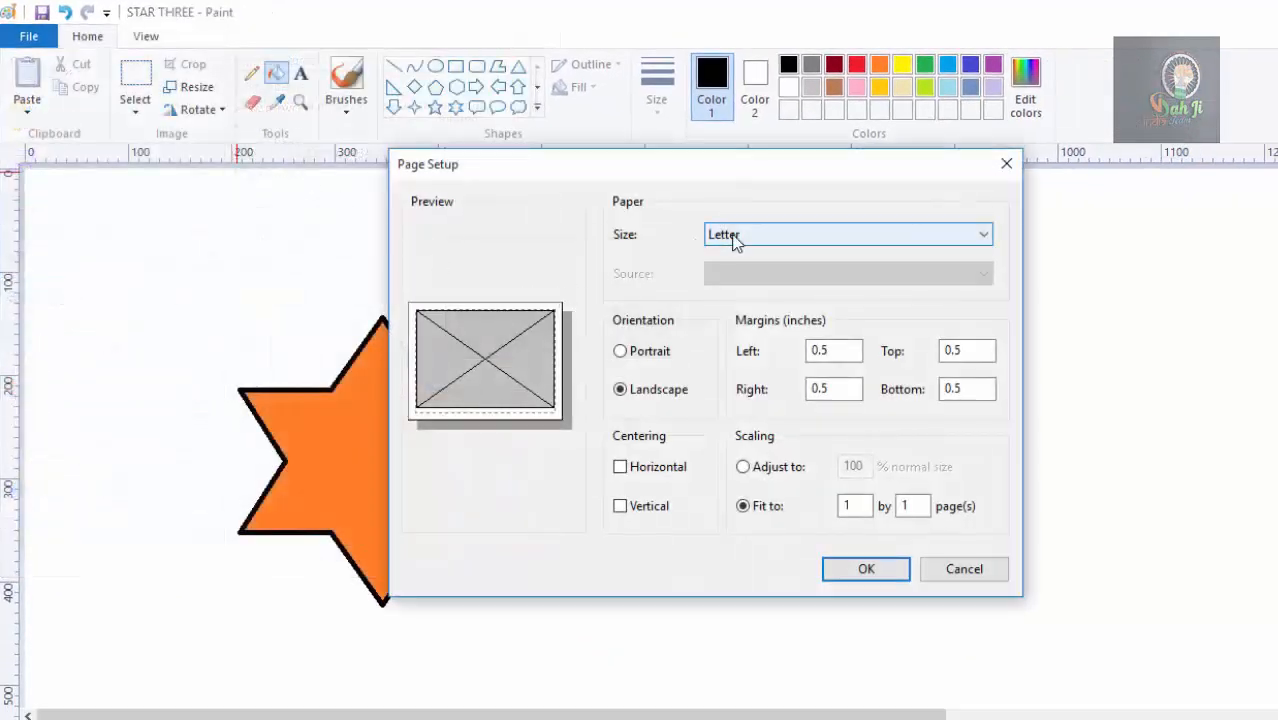
left_click(735, 237)
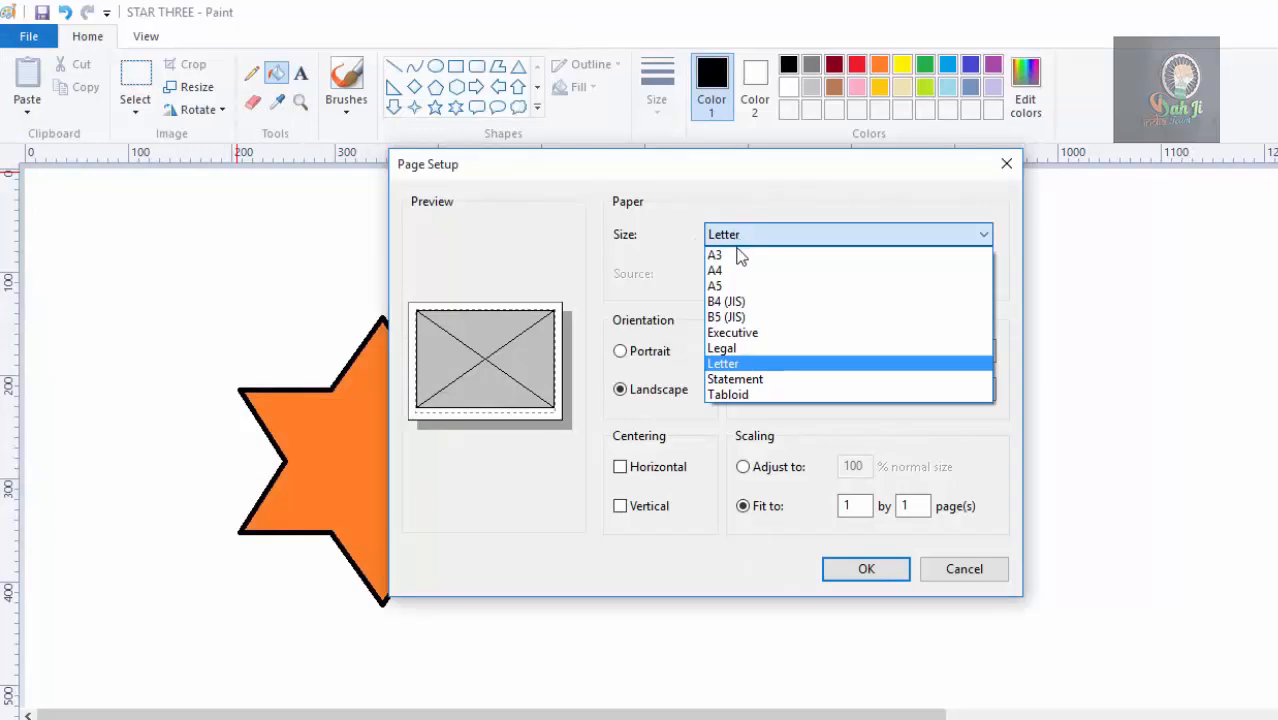
left_click(735, 272)
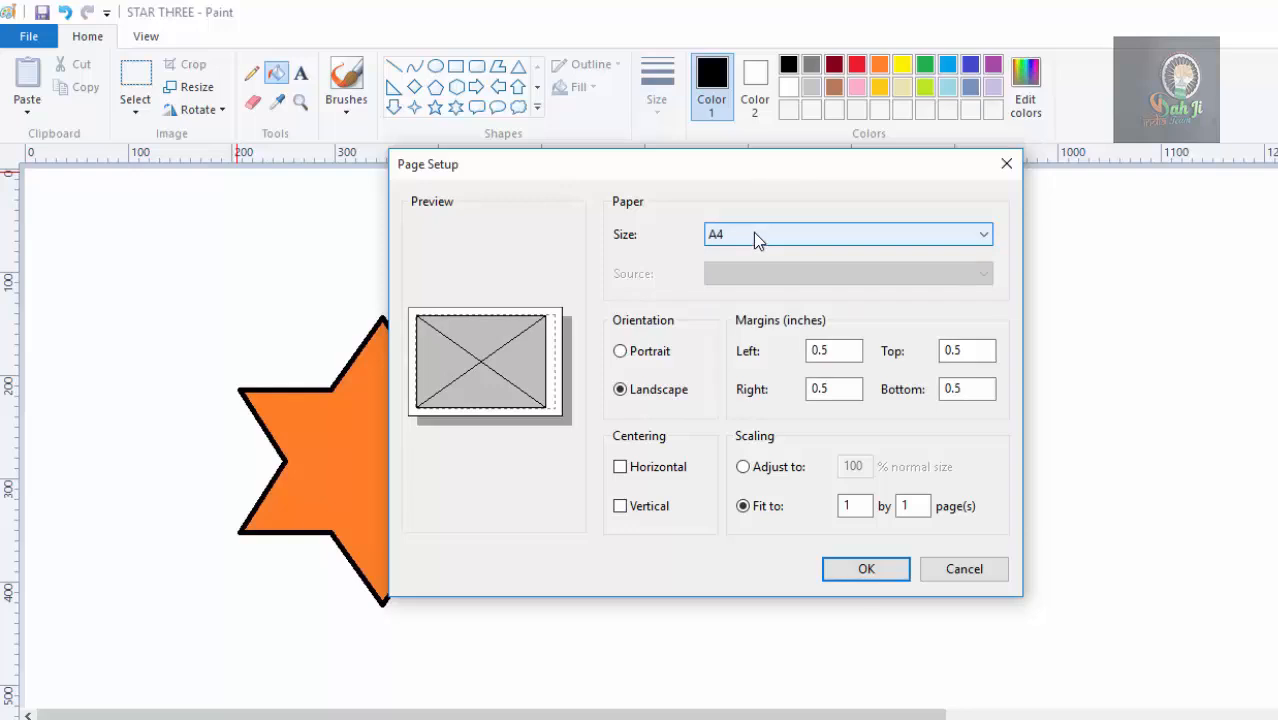
Step: Try the Legal and A3 paper sizes for the printed page
left_click(753, 232)
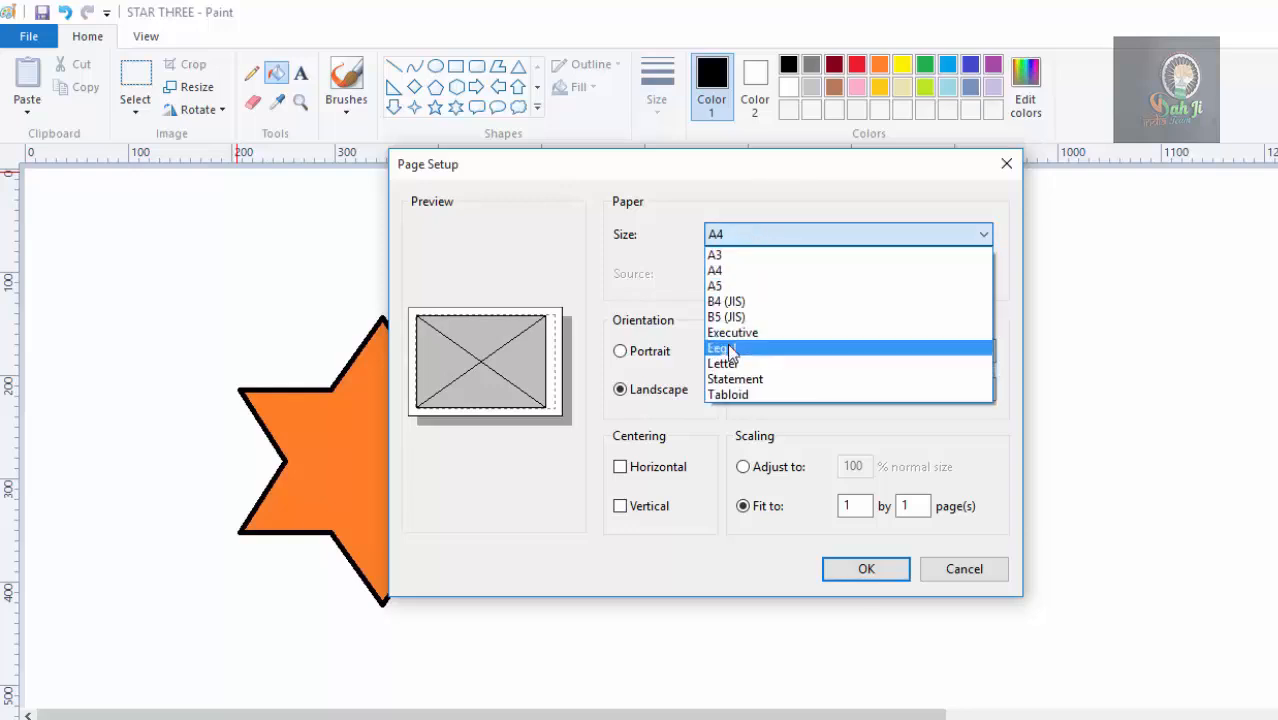
left_click(728, 349)
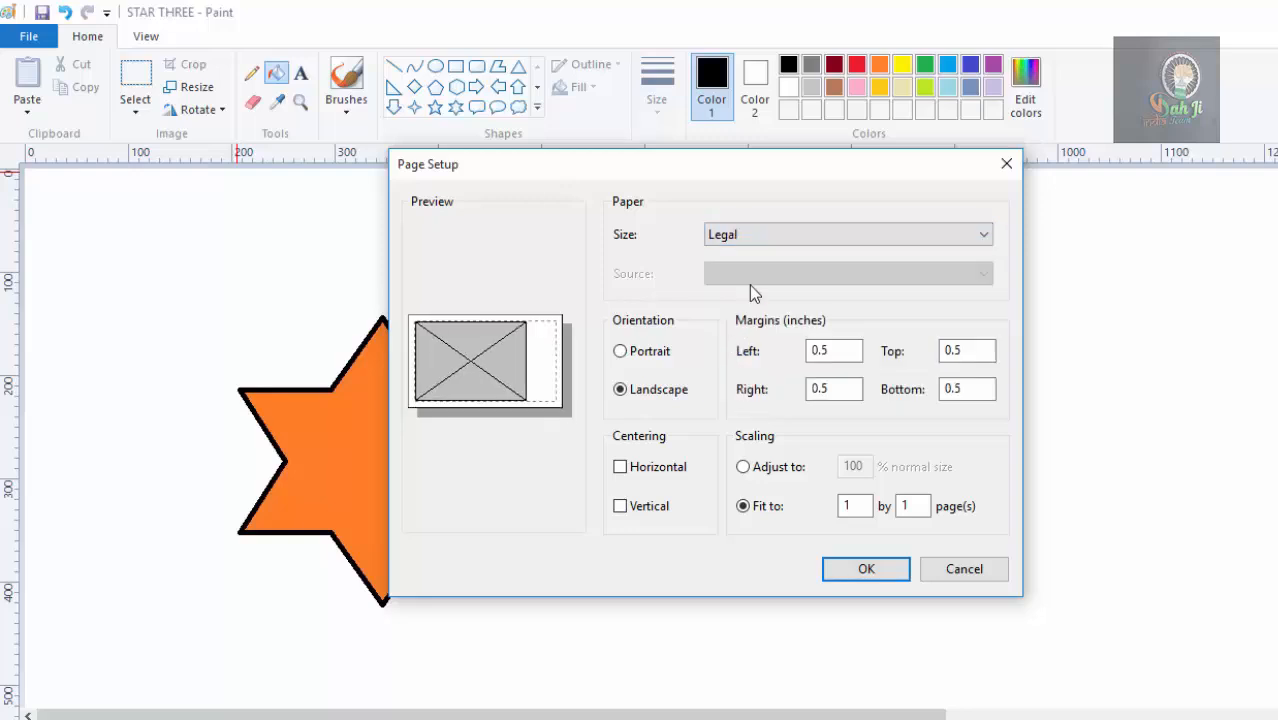
left_click(759, 237)
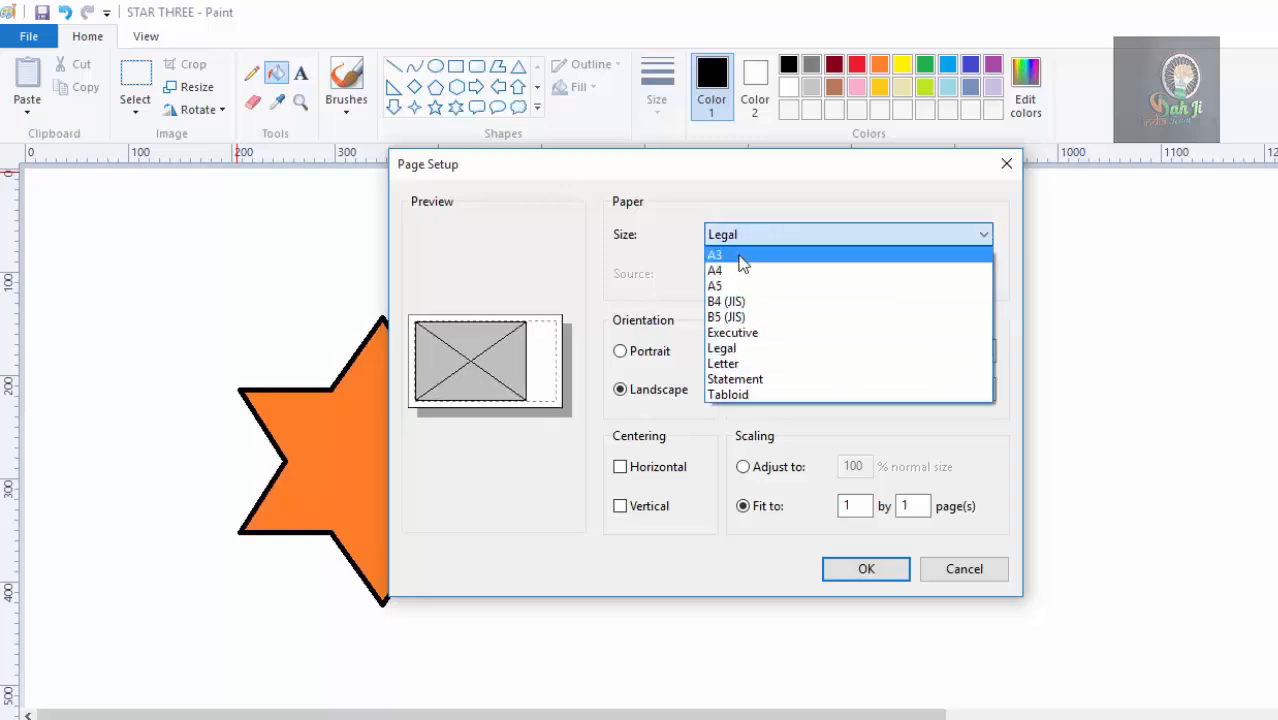
left_click(742, 257)
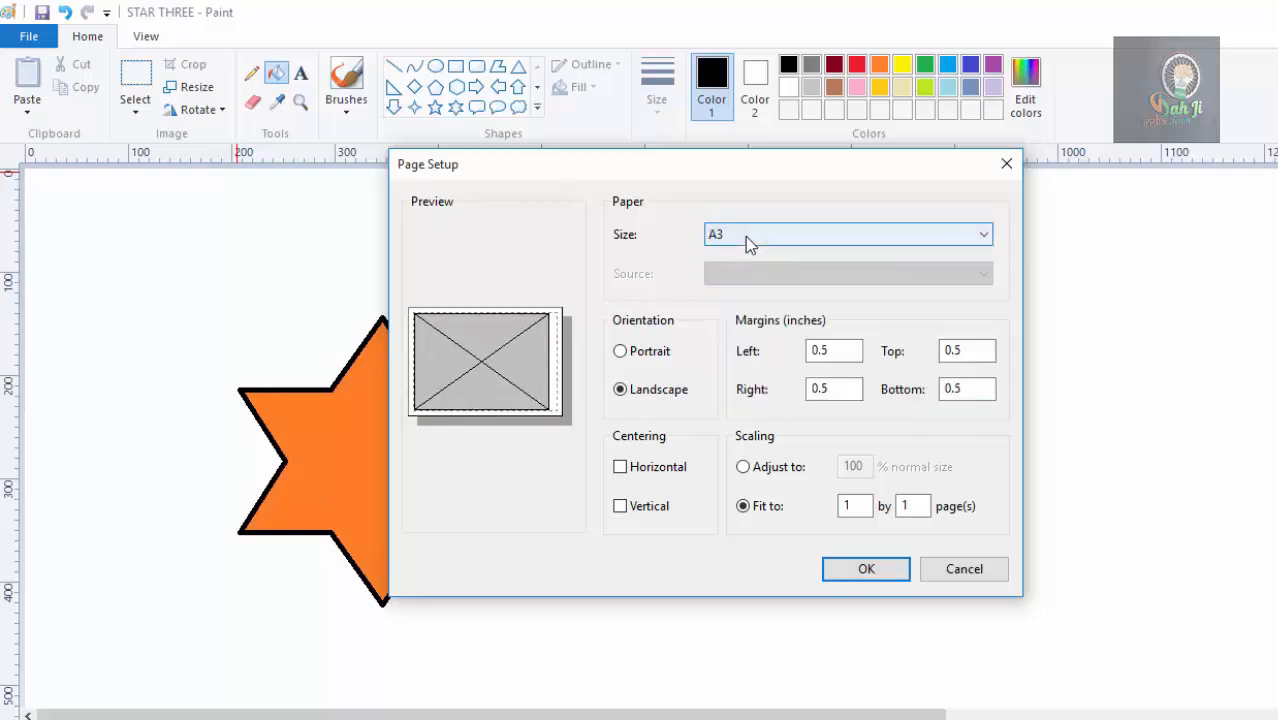
Step: Set the paper size of the printed page to A5
left_click(745, 236)
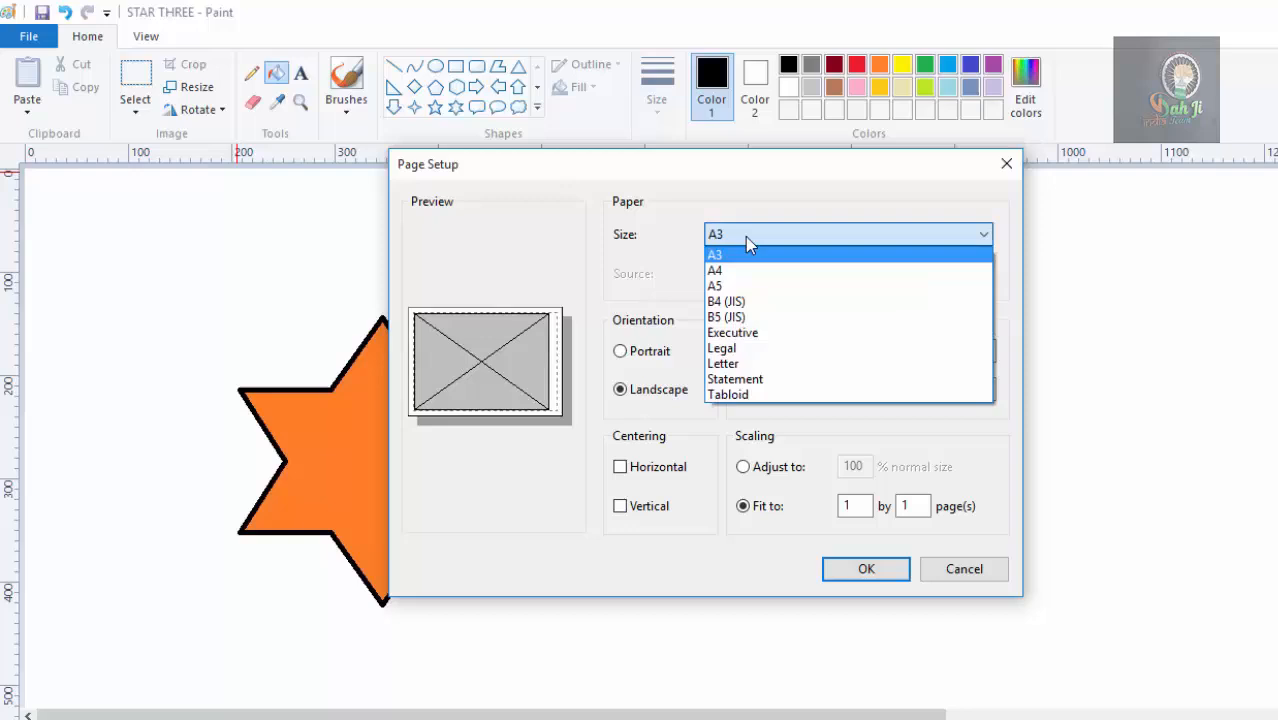
left_click(723, 286)
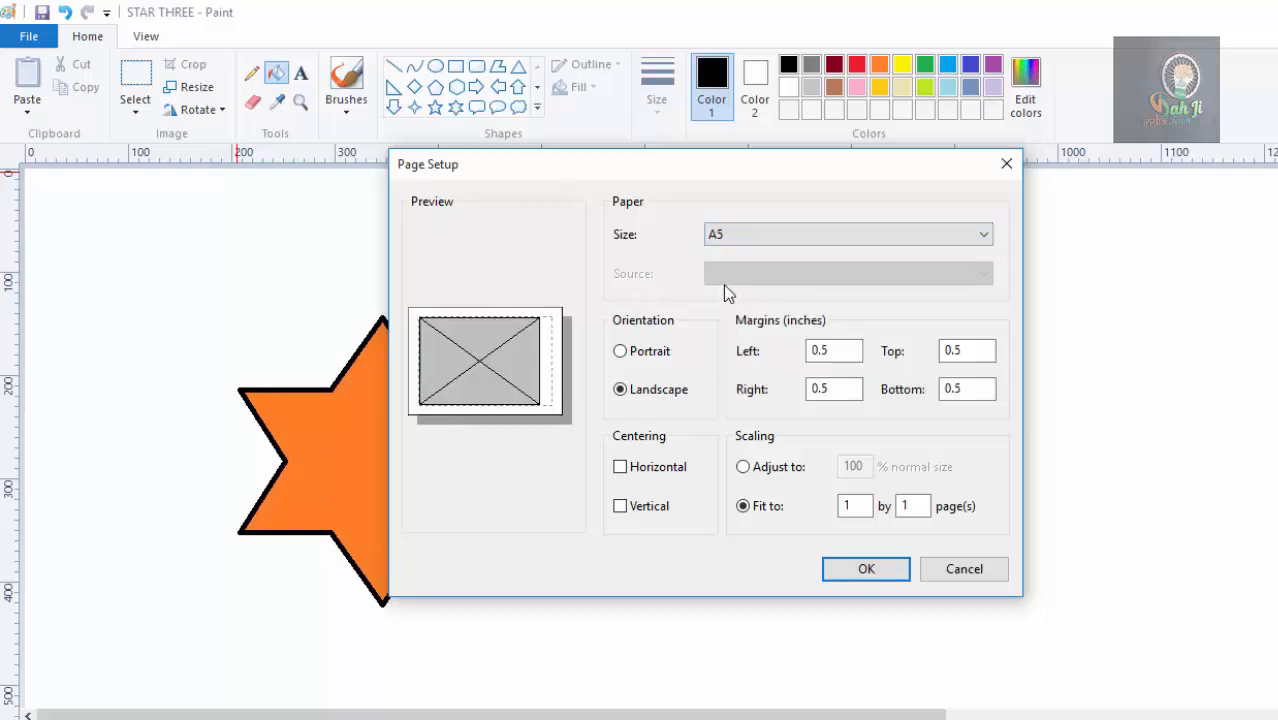
left_click(742, 238)
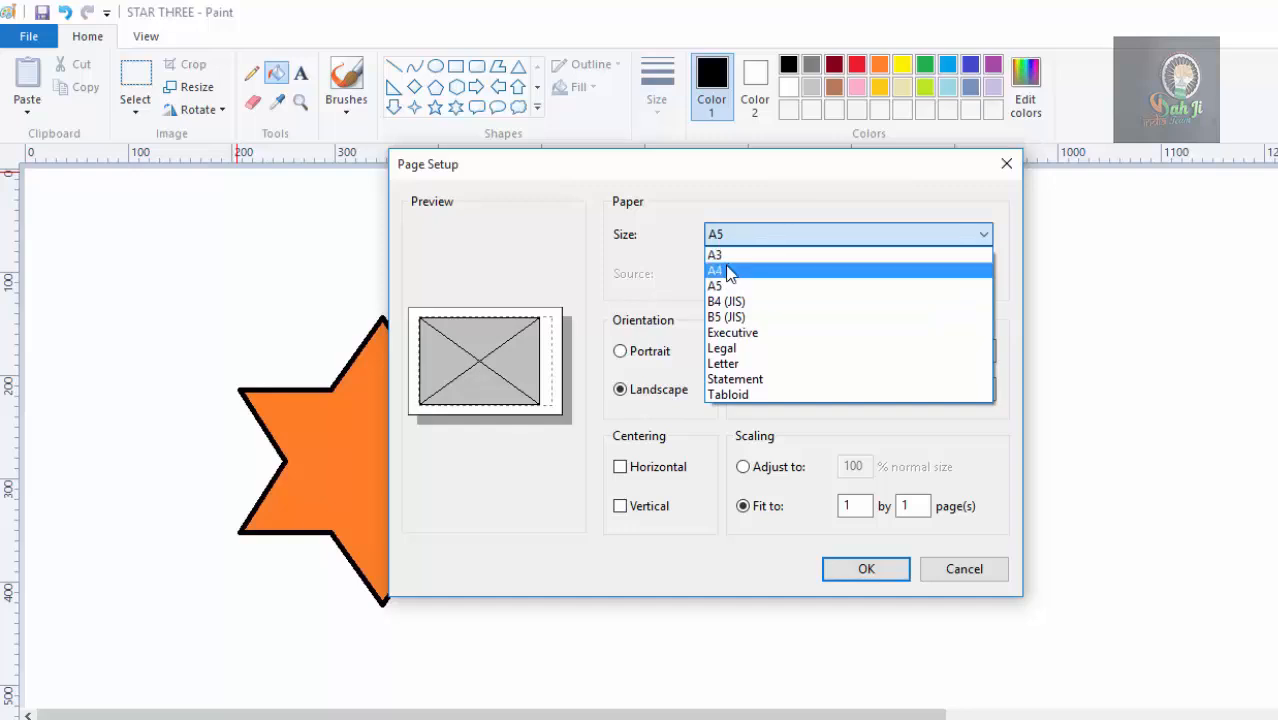
left_click(648, 244)
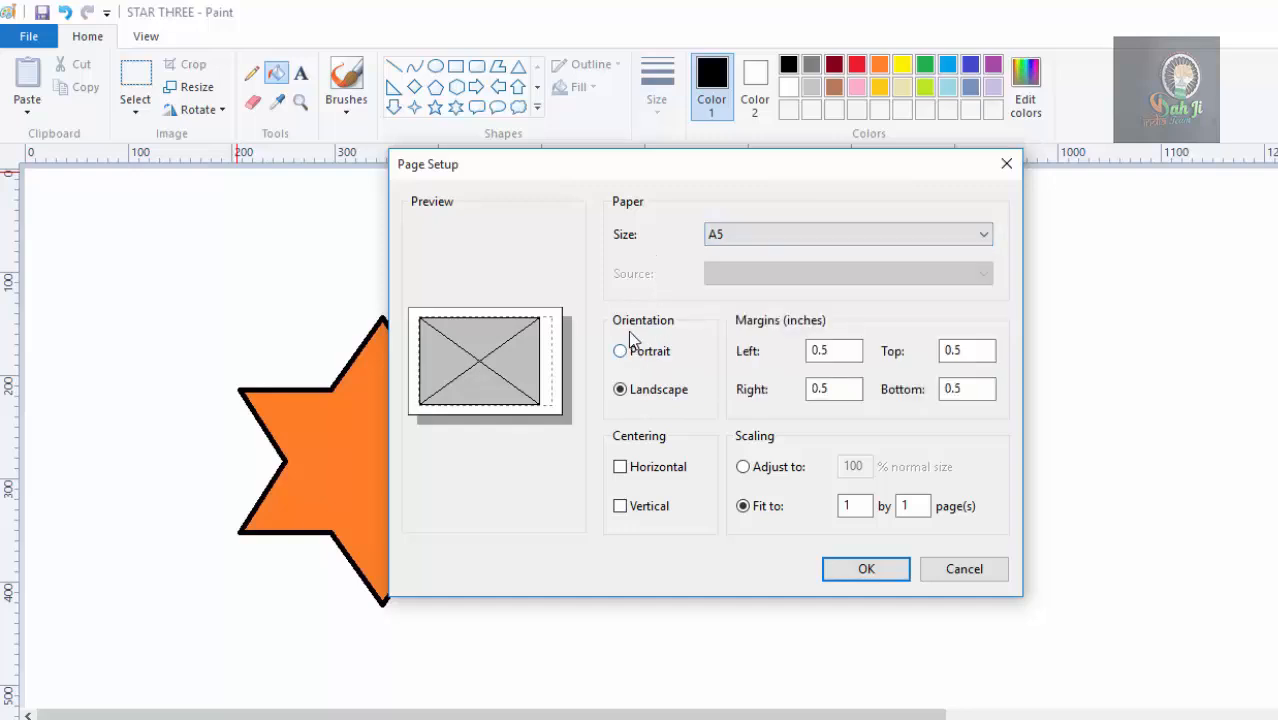
Step: Try portrait orientation and a 2.5-inch left margin, restoring landscape orientation and a 0.5-inch left margin
left_click(641, 358)
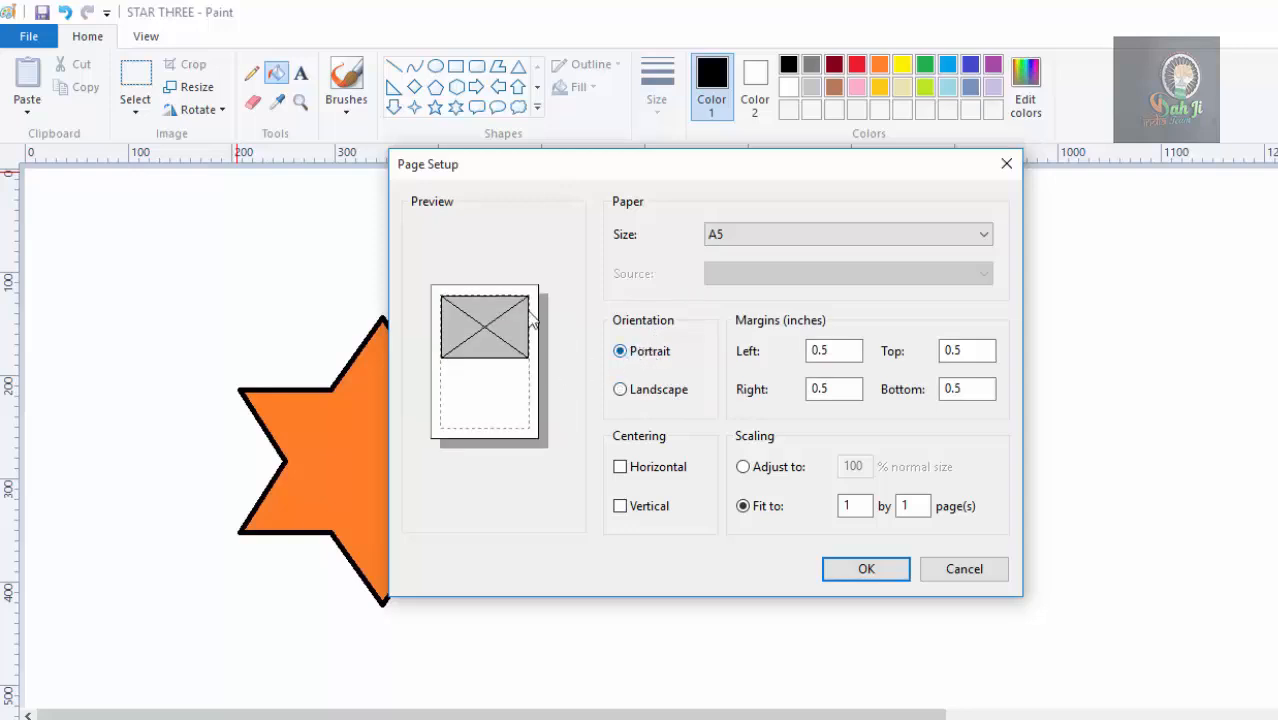
left_click(636, 398)
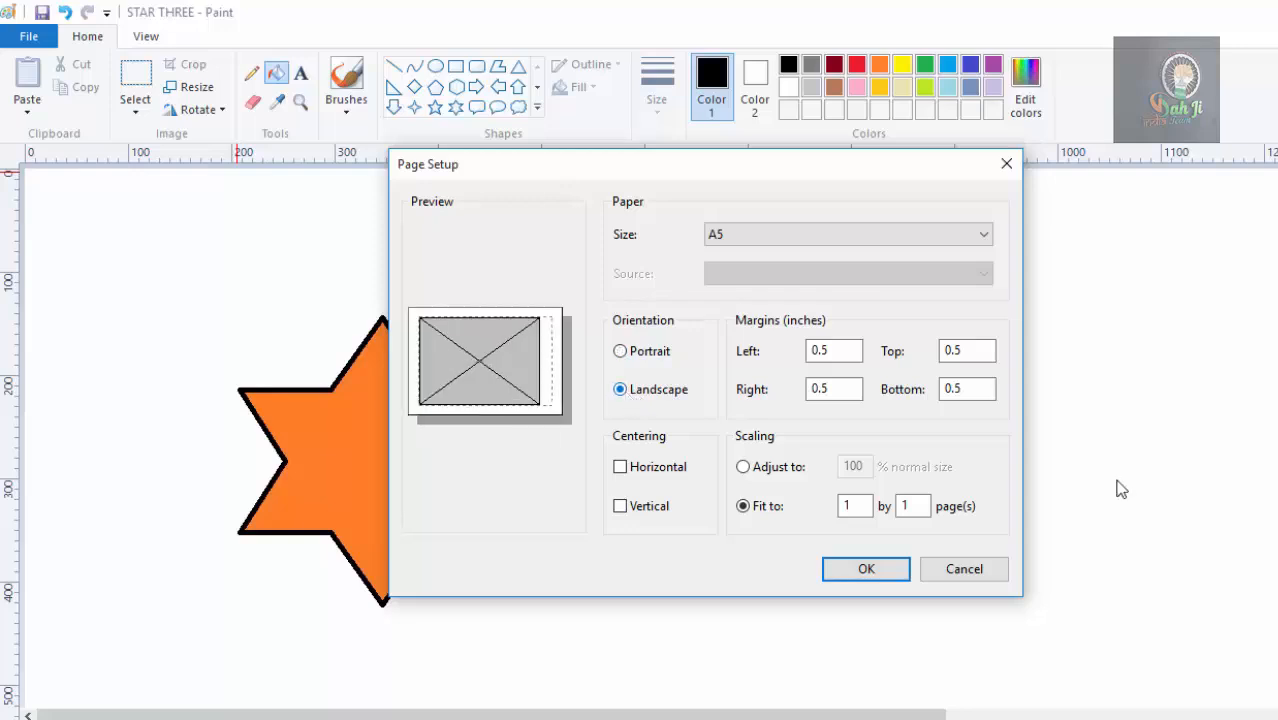
left_click(839, 348)
left_click_drag(820, 350, 810, 351)
type("2")
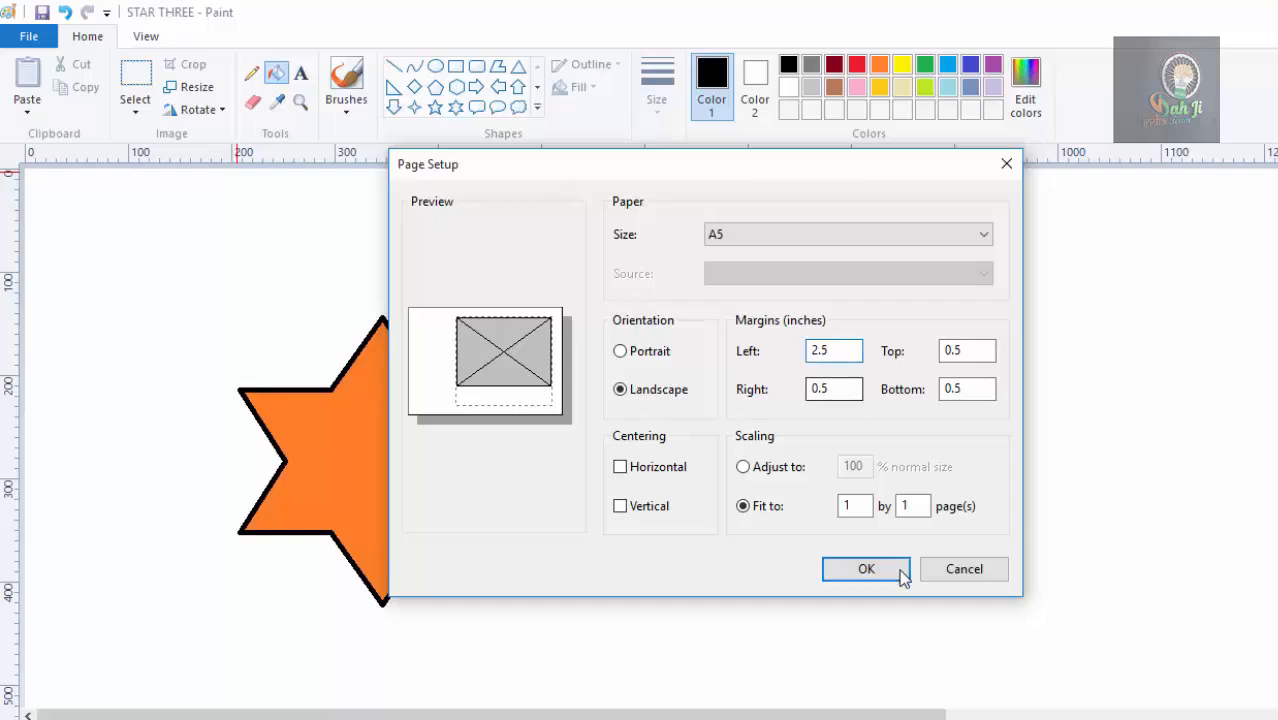
type(".")
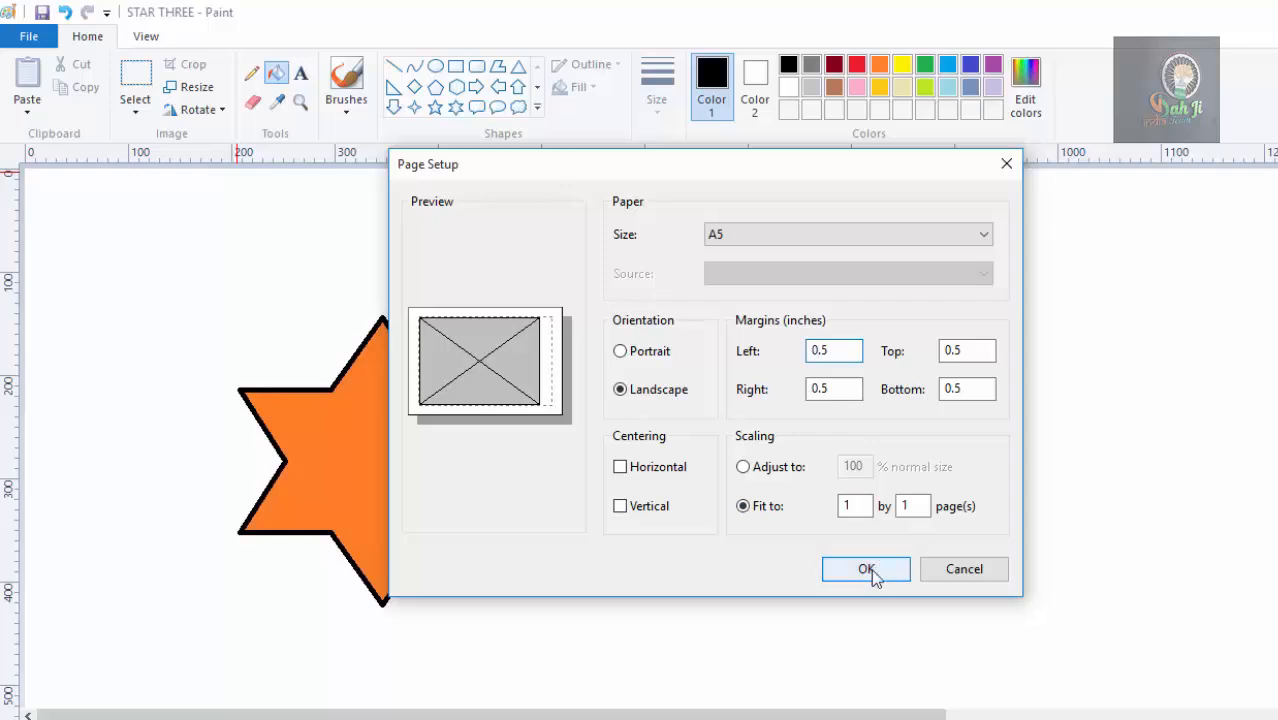
Step: Dismiss the page setup without applying its changes
left_click(970, 571)
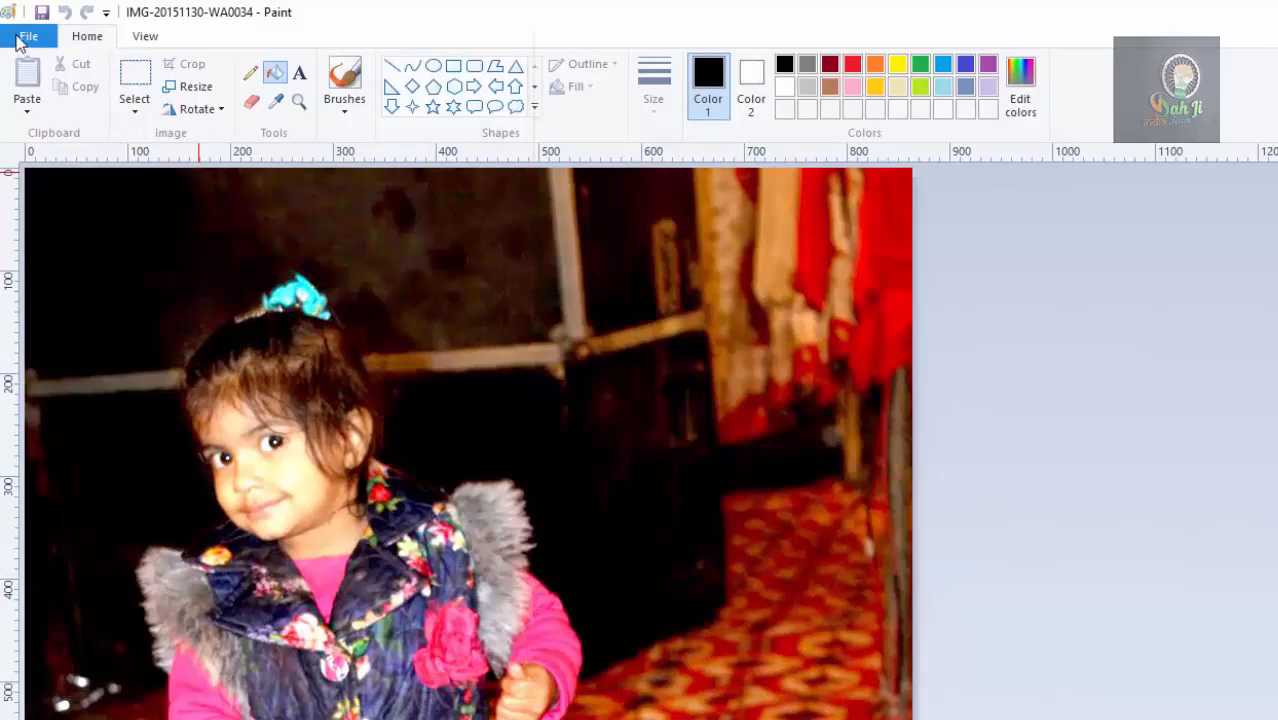
Step: Preview the photo's printed pages and open the print options from the preview, closing them without printing
left_click(18, 42)
mouse_move(110, 248)
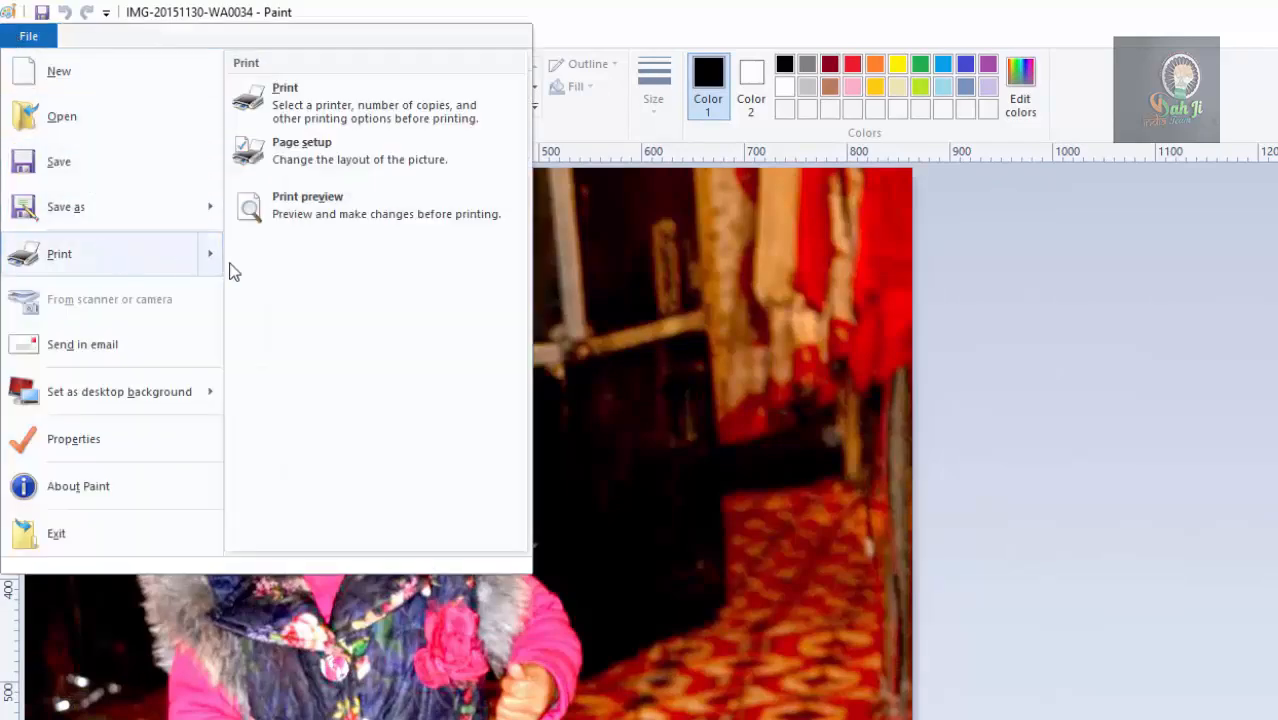
left_click(316, 222)
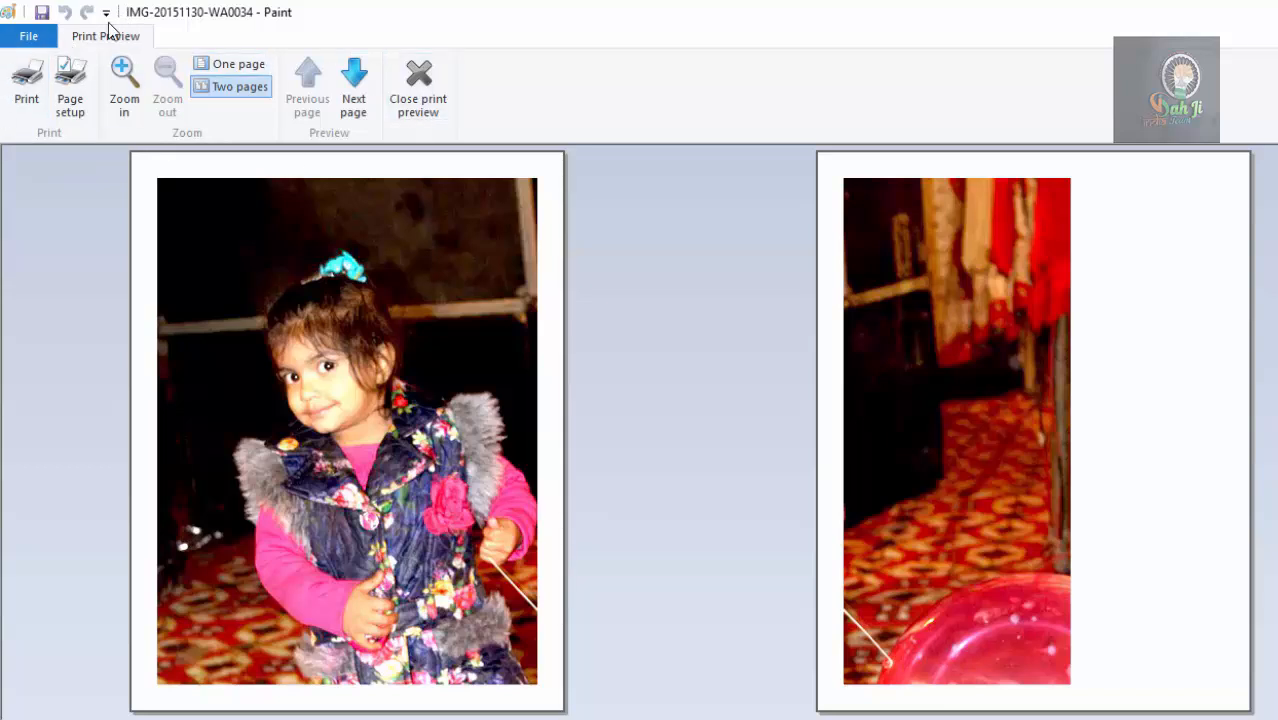
left_click(24, 100)
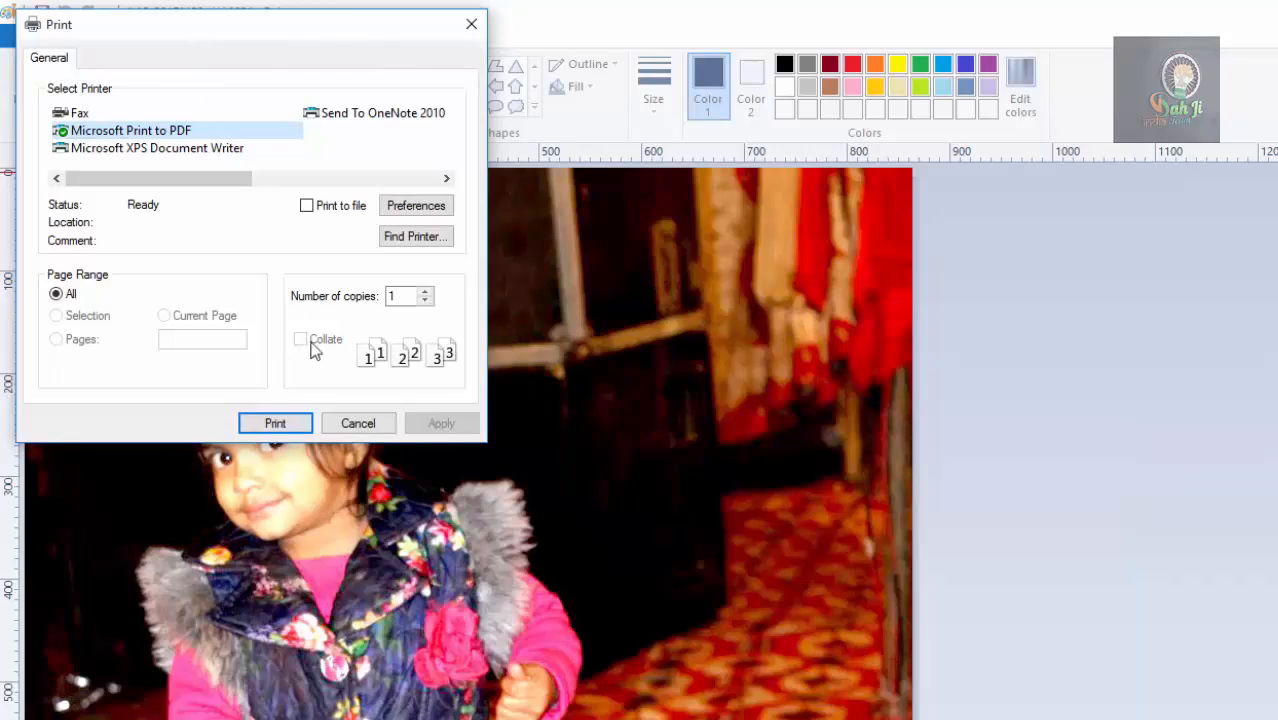
left_click(355, 424)
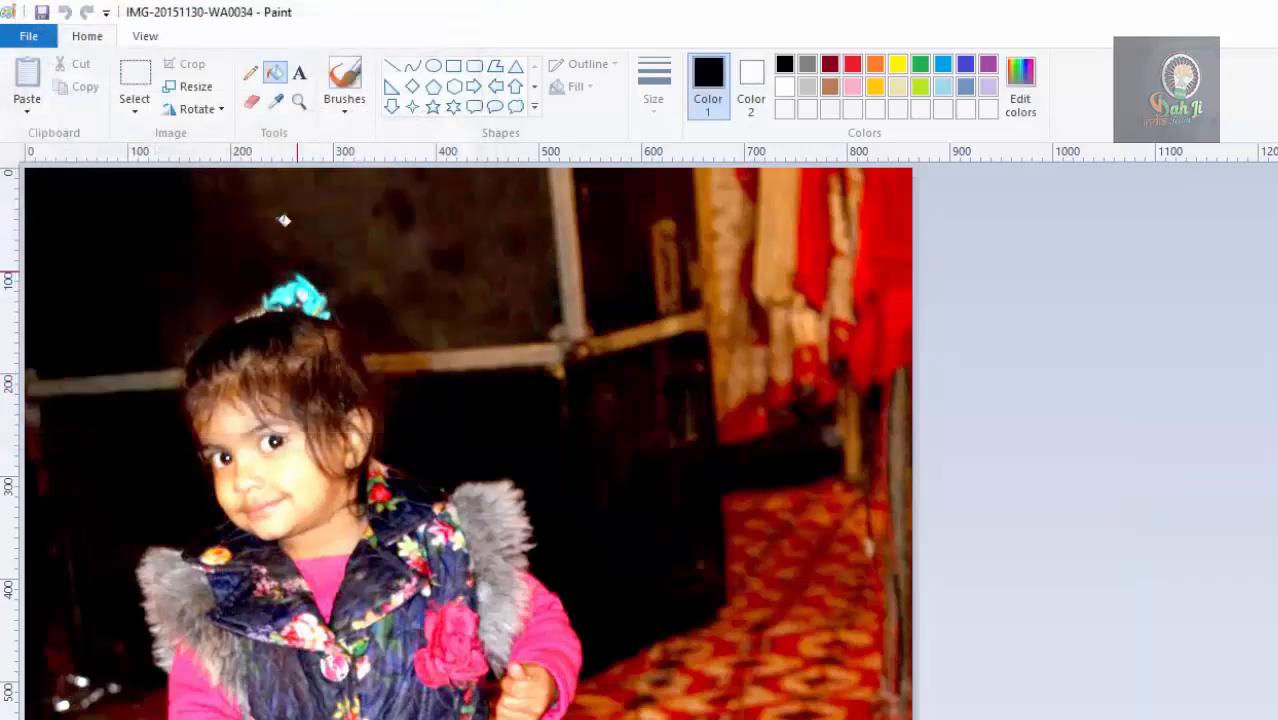
Step: Reopen the photo's print preview and examine its page setup options, closing them without changes
left_click(17, 37)
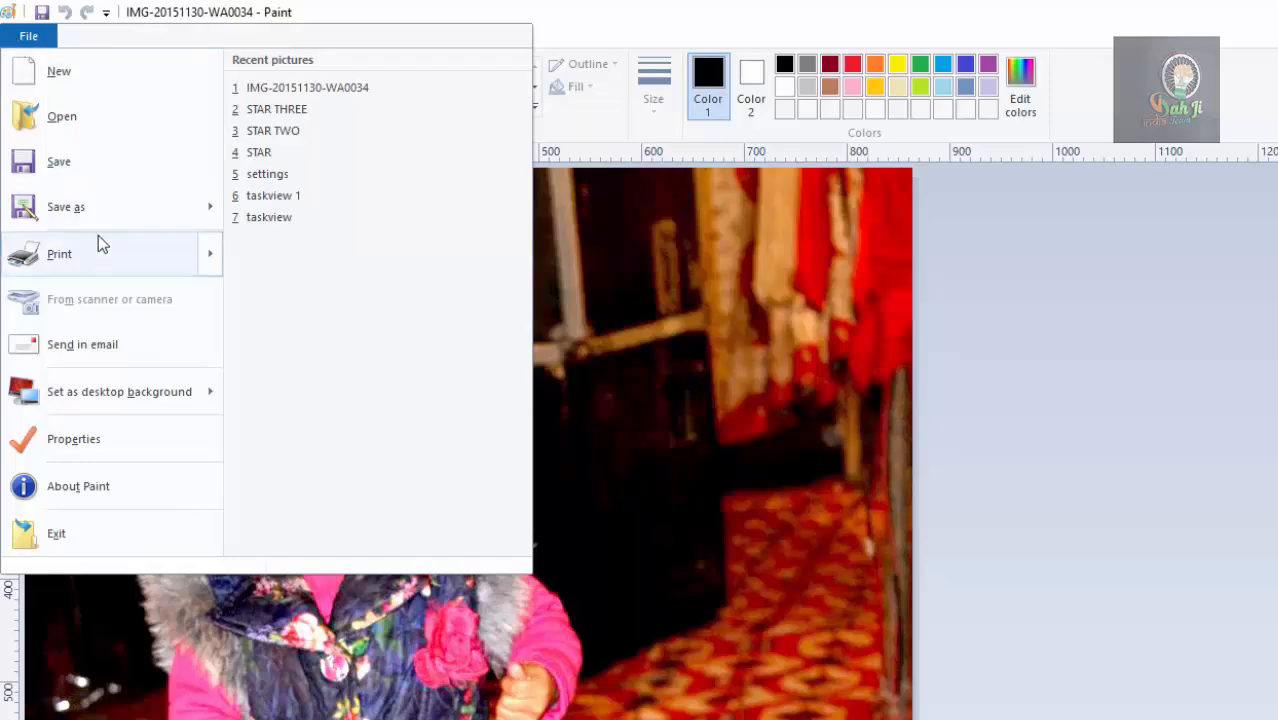
mouse_move(111, 258)
left_click(322, 218)
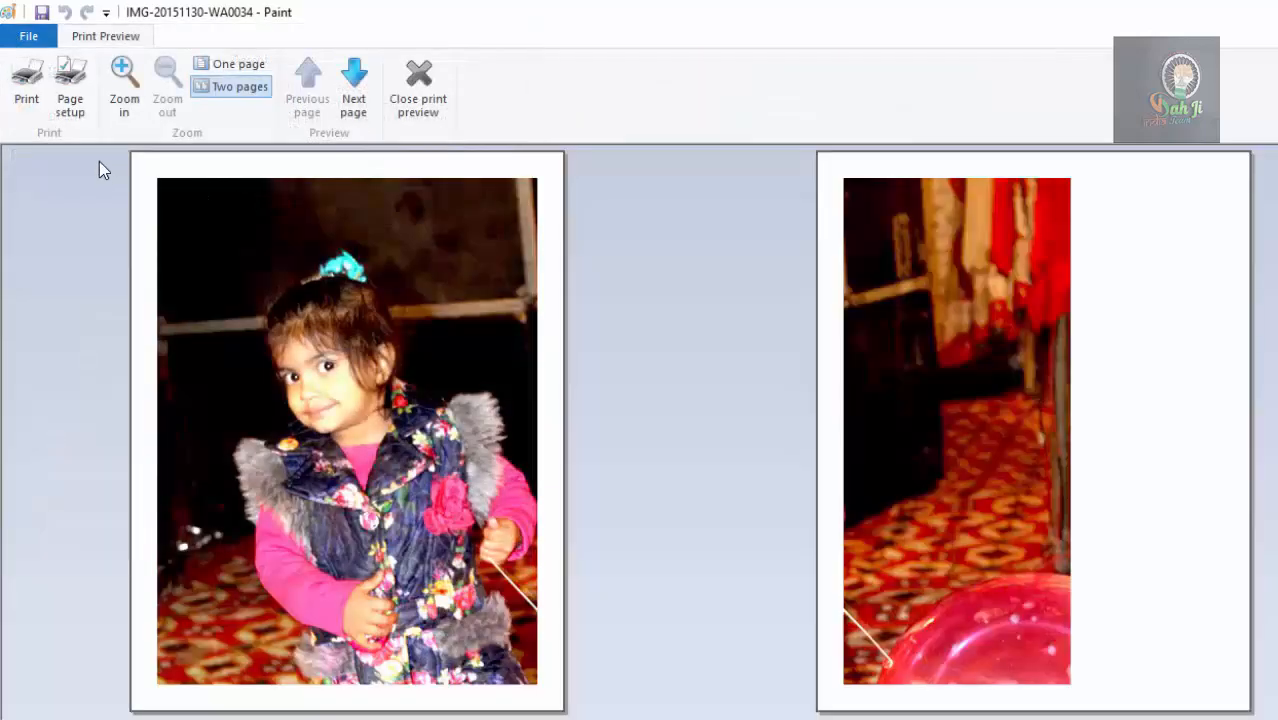
left_click(72, 95)
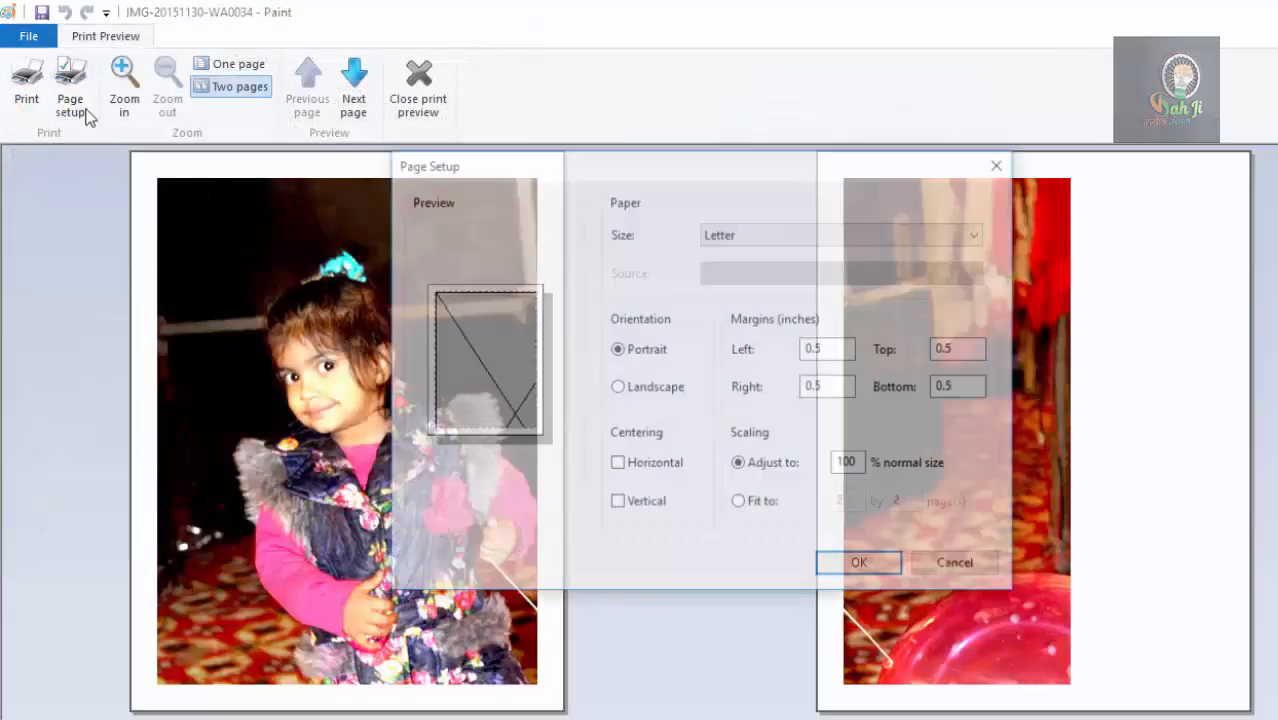
left_click_drag(581, 169, 736, 68)
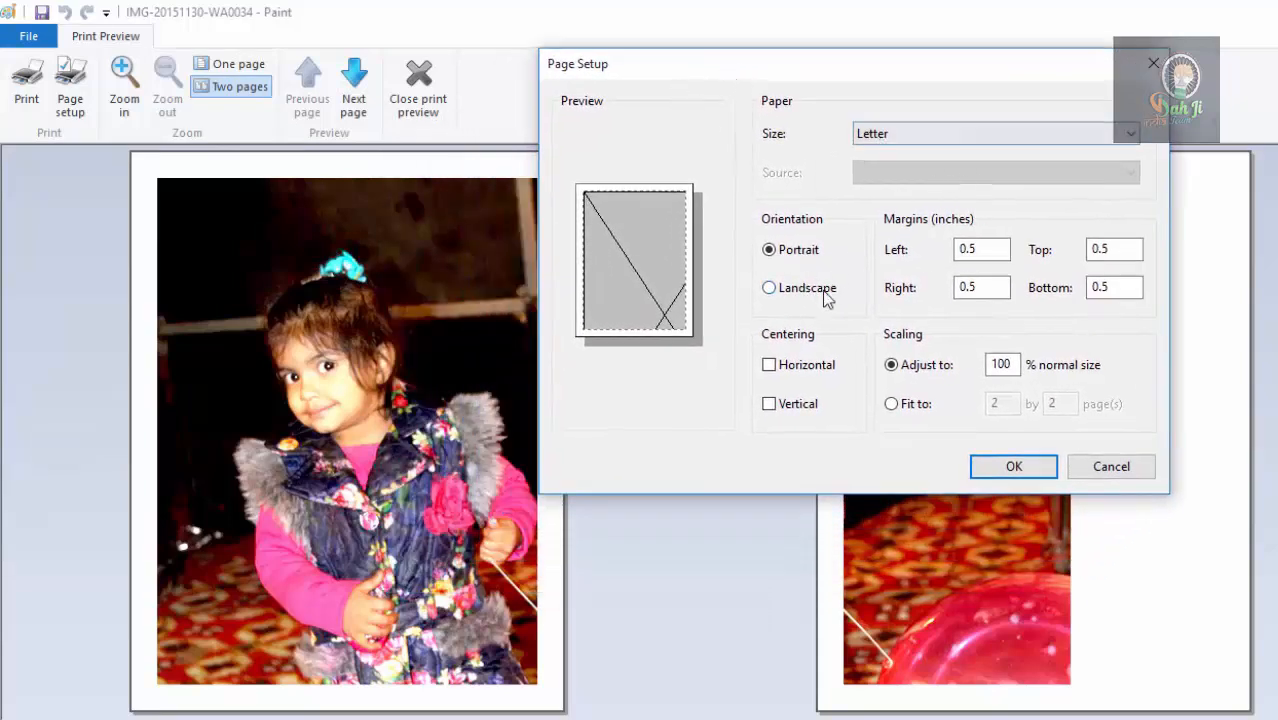
left_click_drag(881, 64, 892, 17)
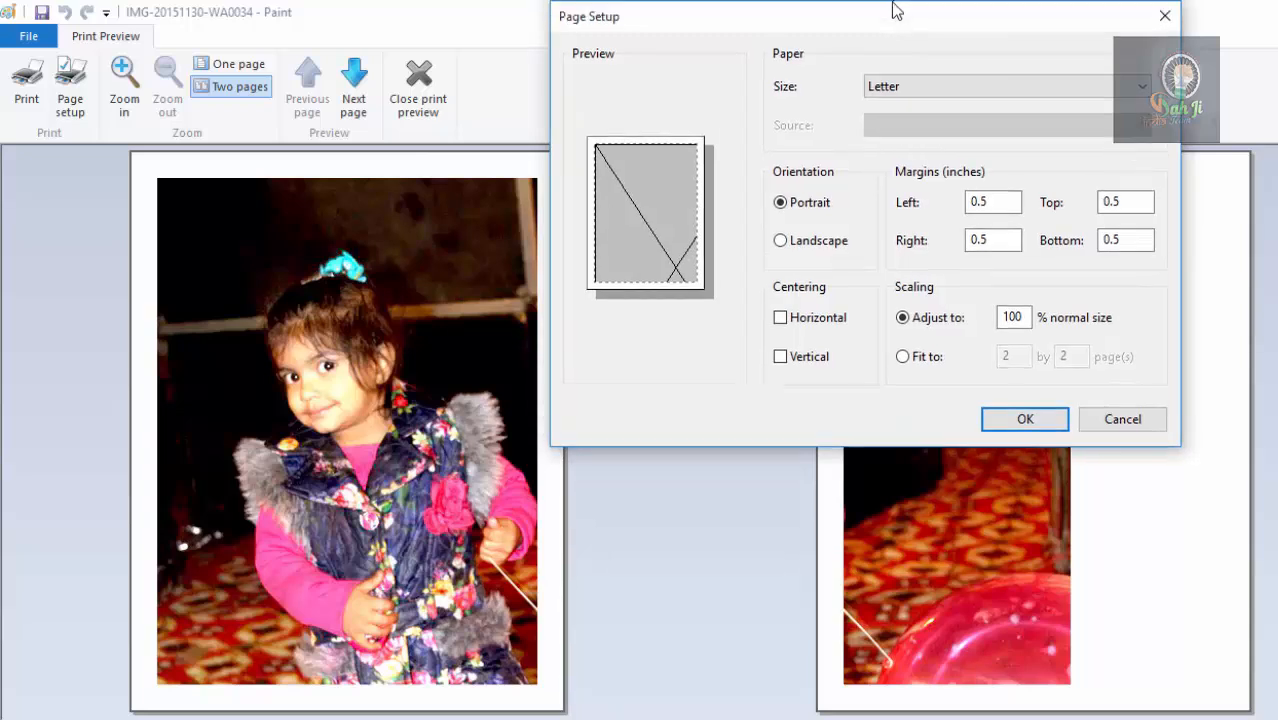
left_click(1117, 420)
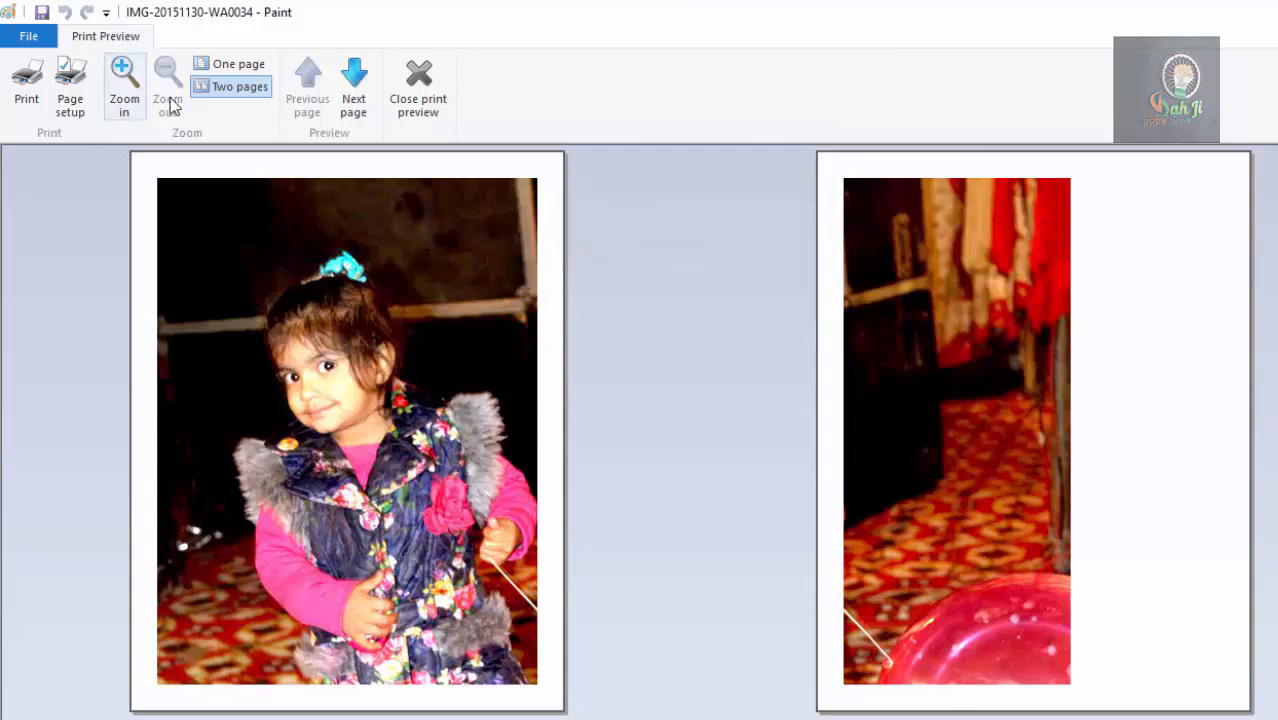
Step: Switch the print preview to a single page and back to two pages
left_click(233, 64)
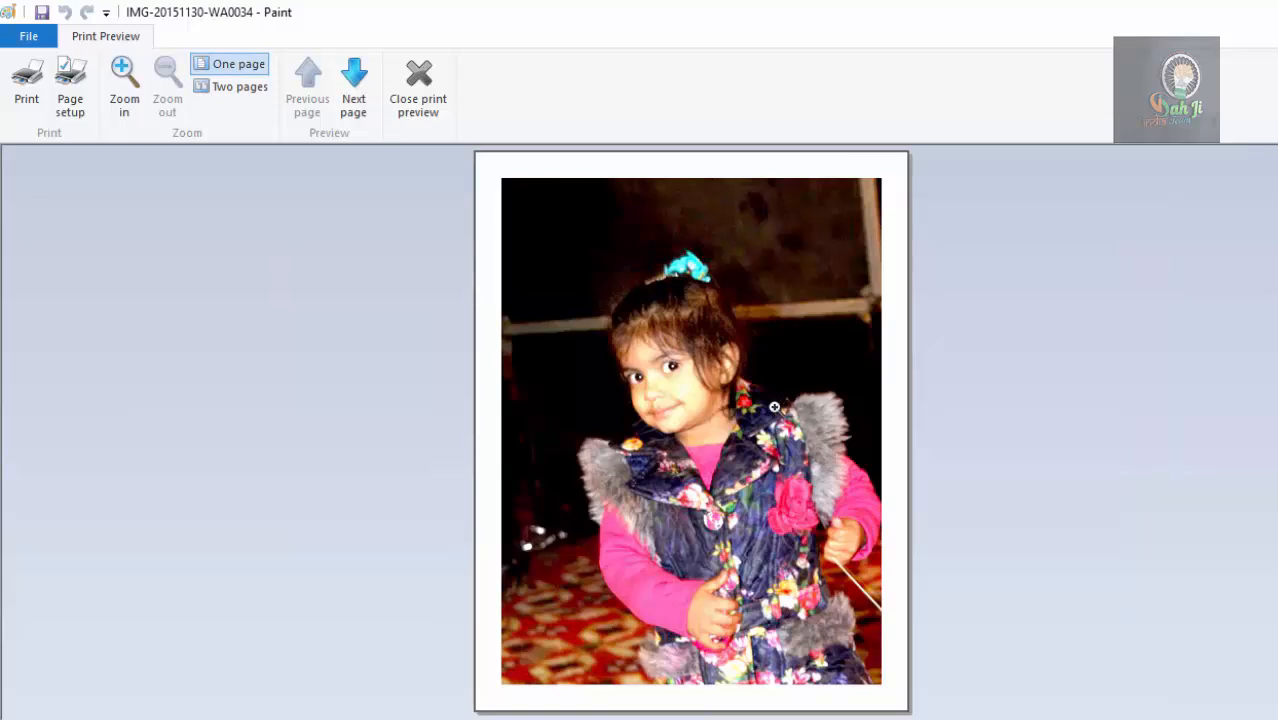
left_click(219, 88)
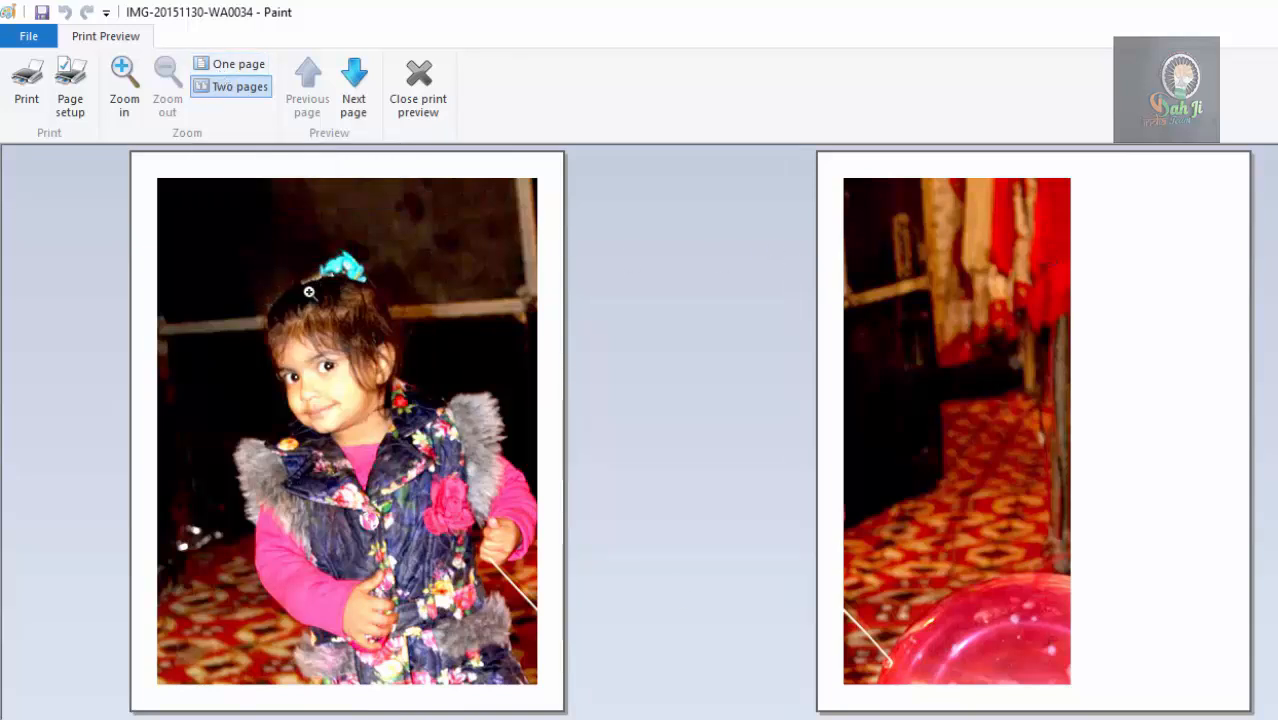
Step: Set the photo's print orientation to landscape in the page setup
left_click(72, 98)
left_click_drag(628, 188, 928, 62)
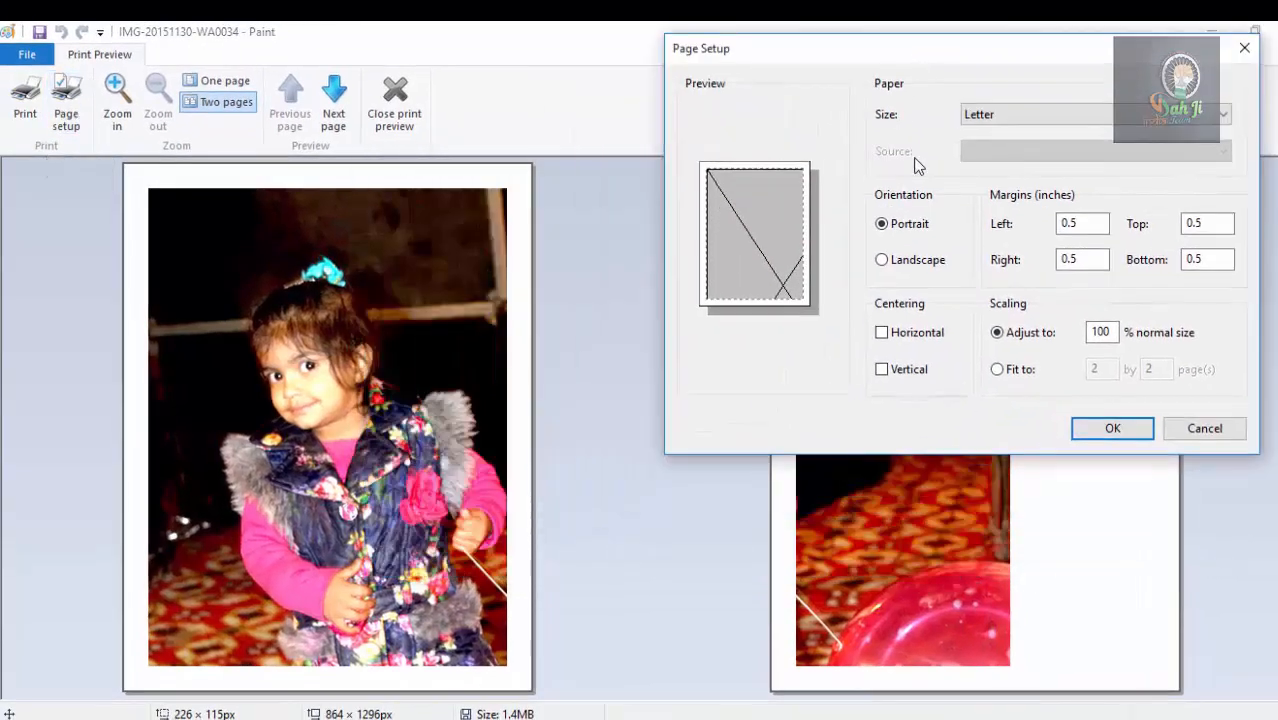
left_click(896, 263)
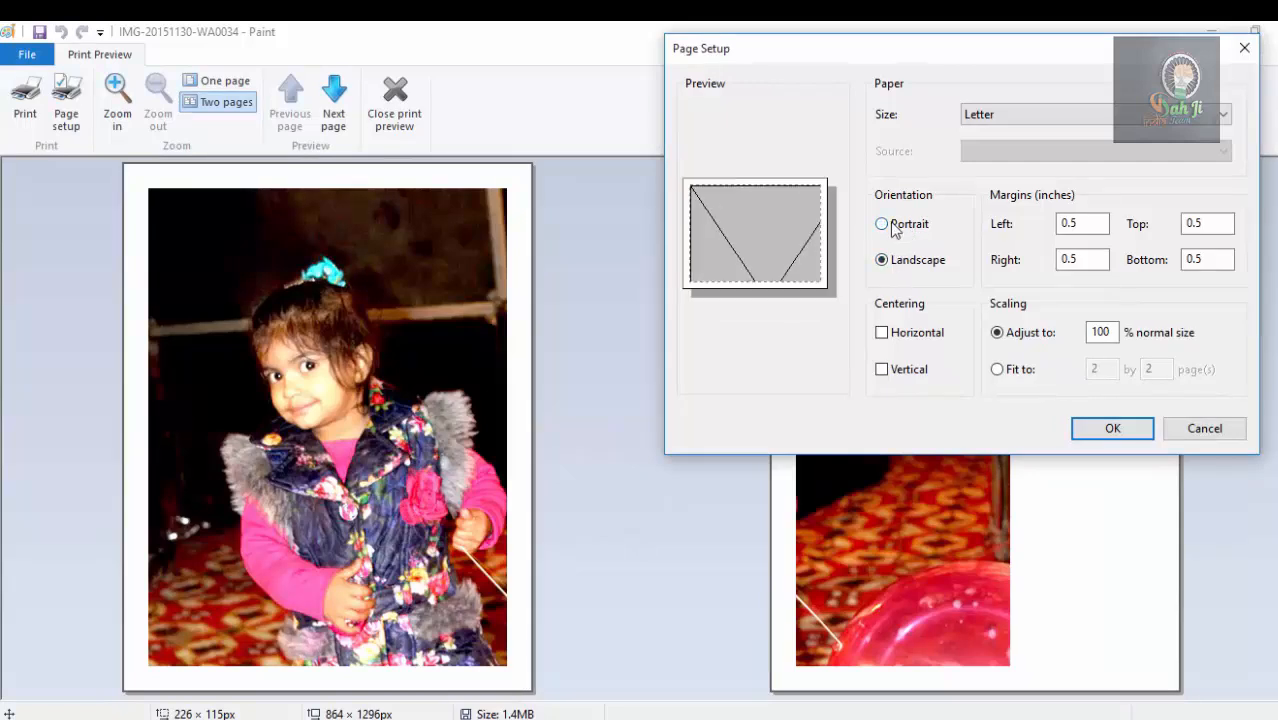
left_click(1110, 432)
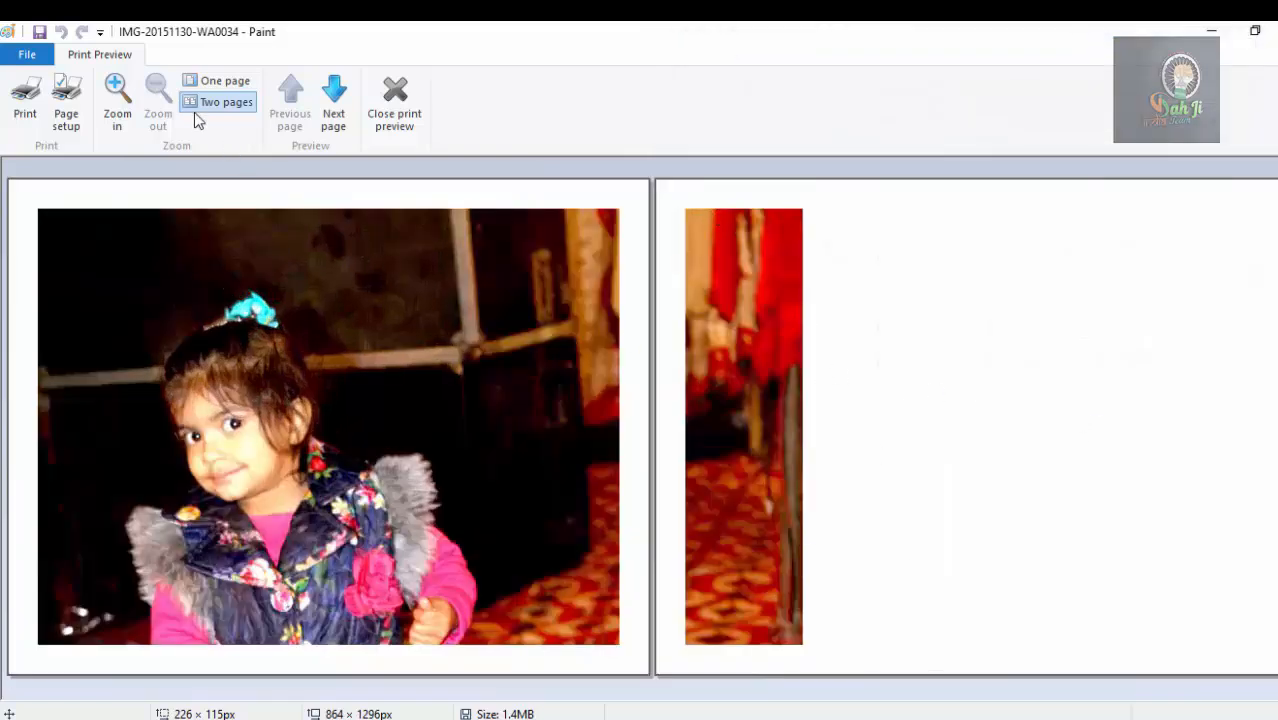
Step: Set the photo's print scaling to 50% of normal size
left_click(88, 112)
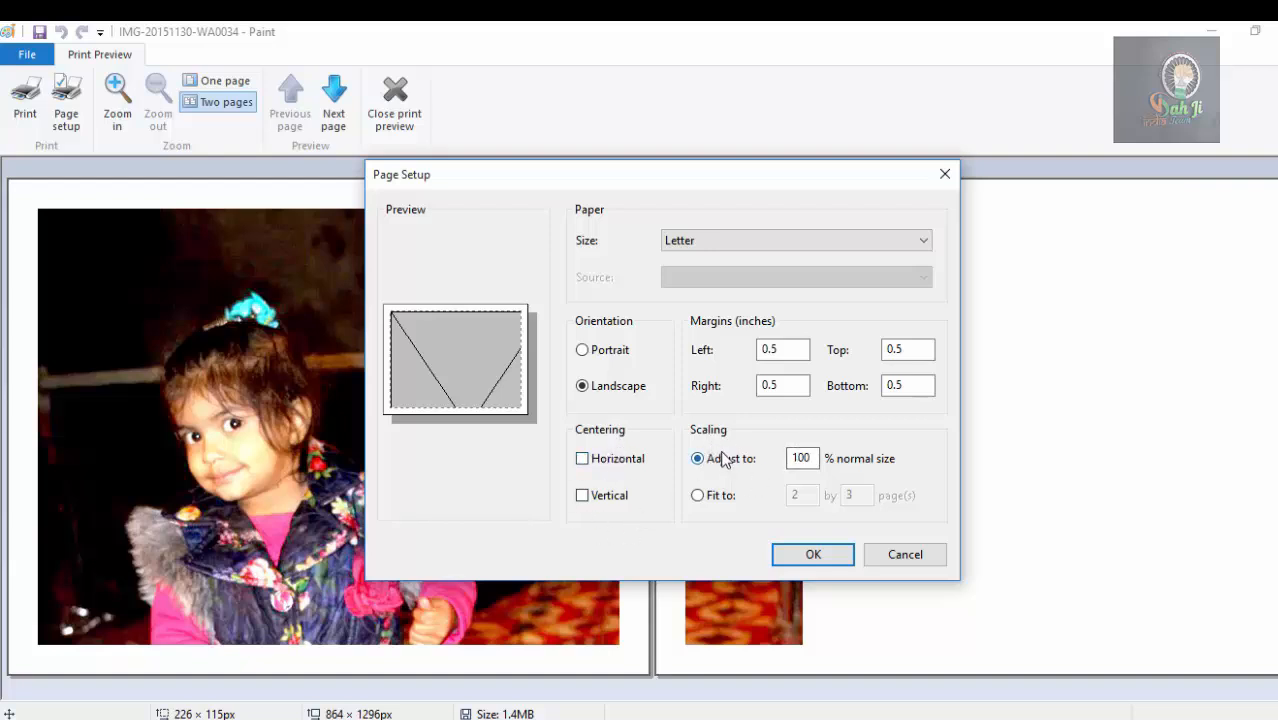
left_click(795, 458)
left_click_drag(795, 458, 820, 458)
type("50")
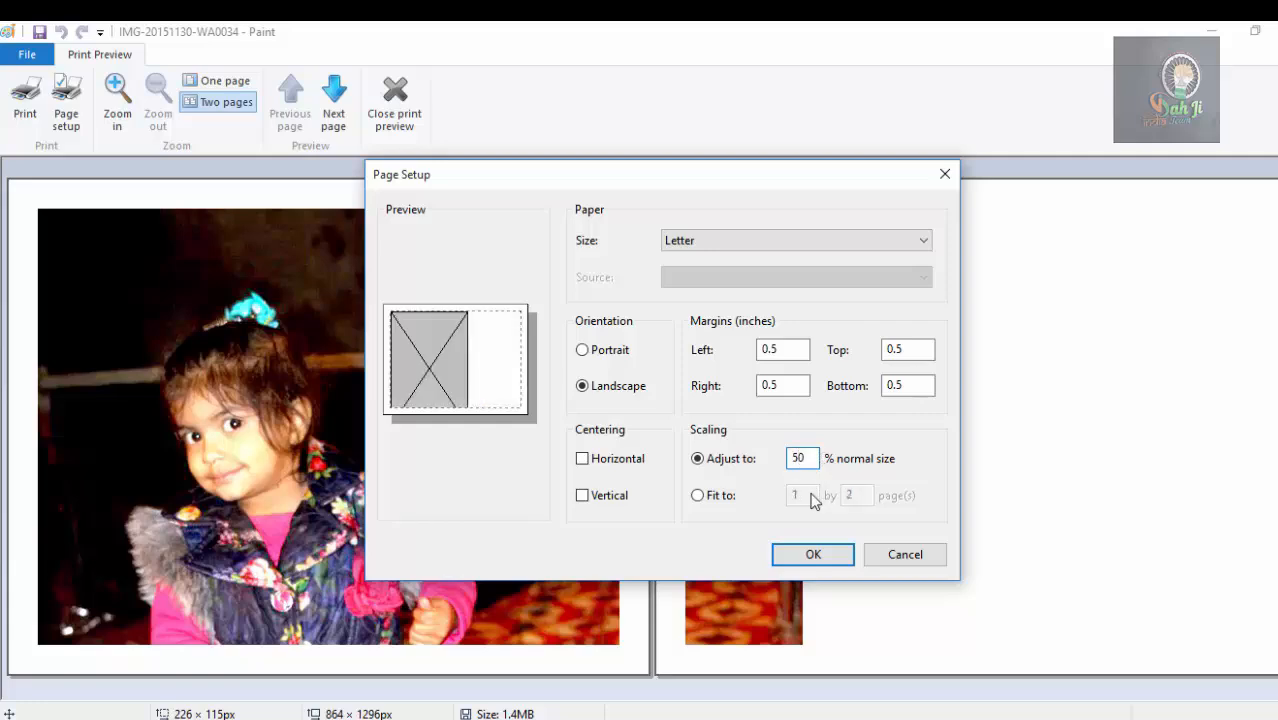
left_click(811, 552)
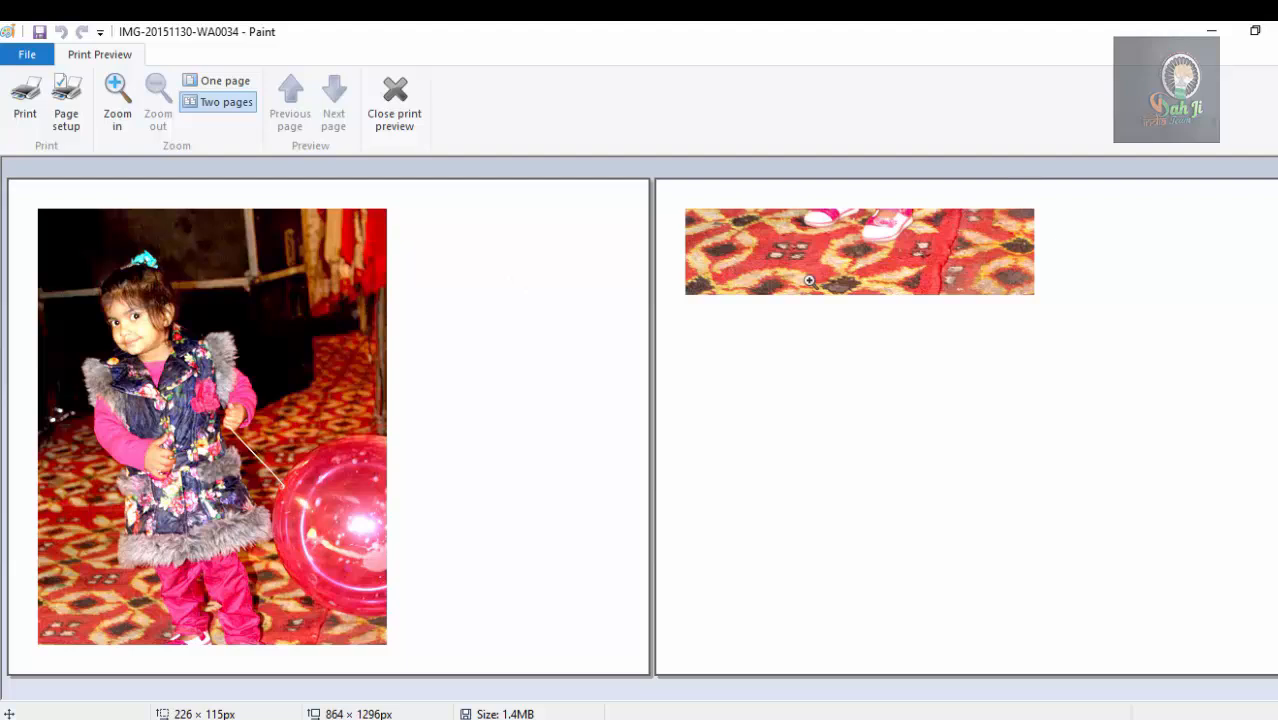
Step: Set the photo's print scaling to 40% of normal size
left_click(66, 105)
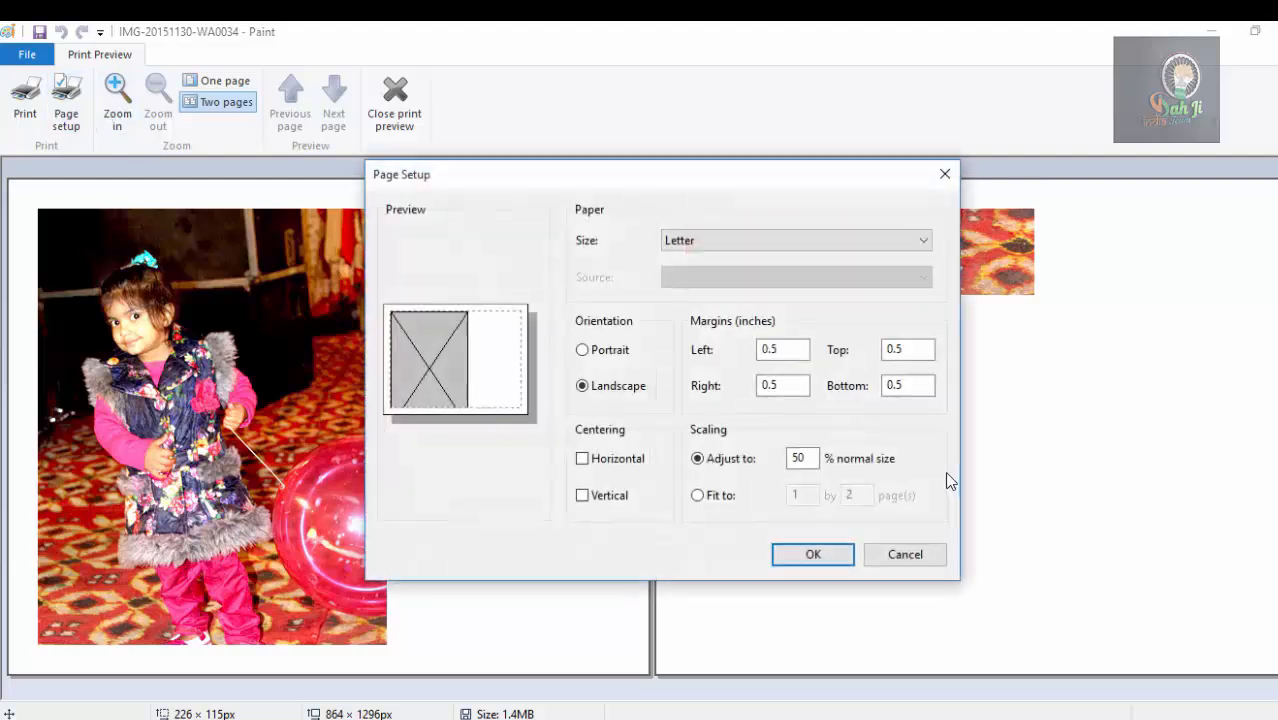
double_click(795, 458)
type("40")
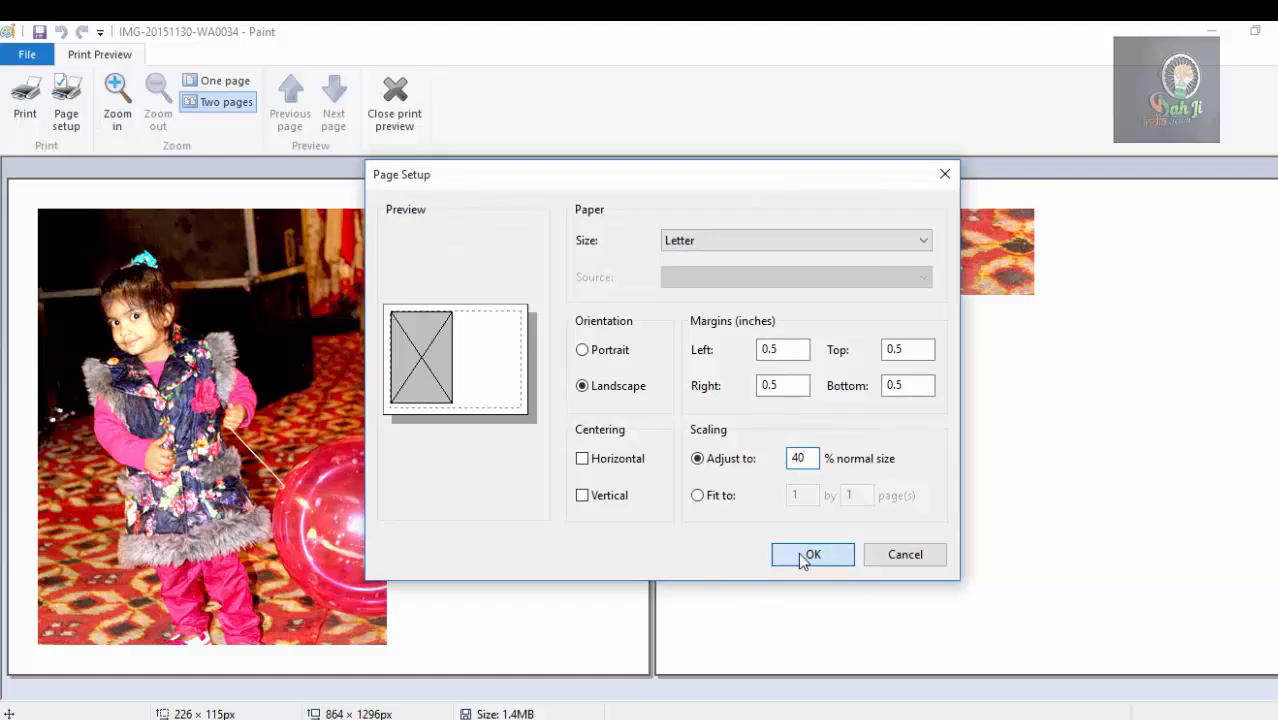
left_click(810, 555)
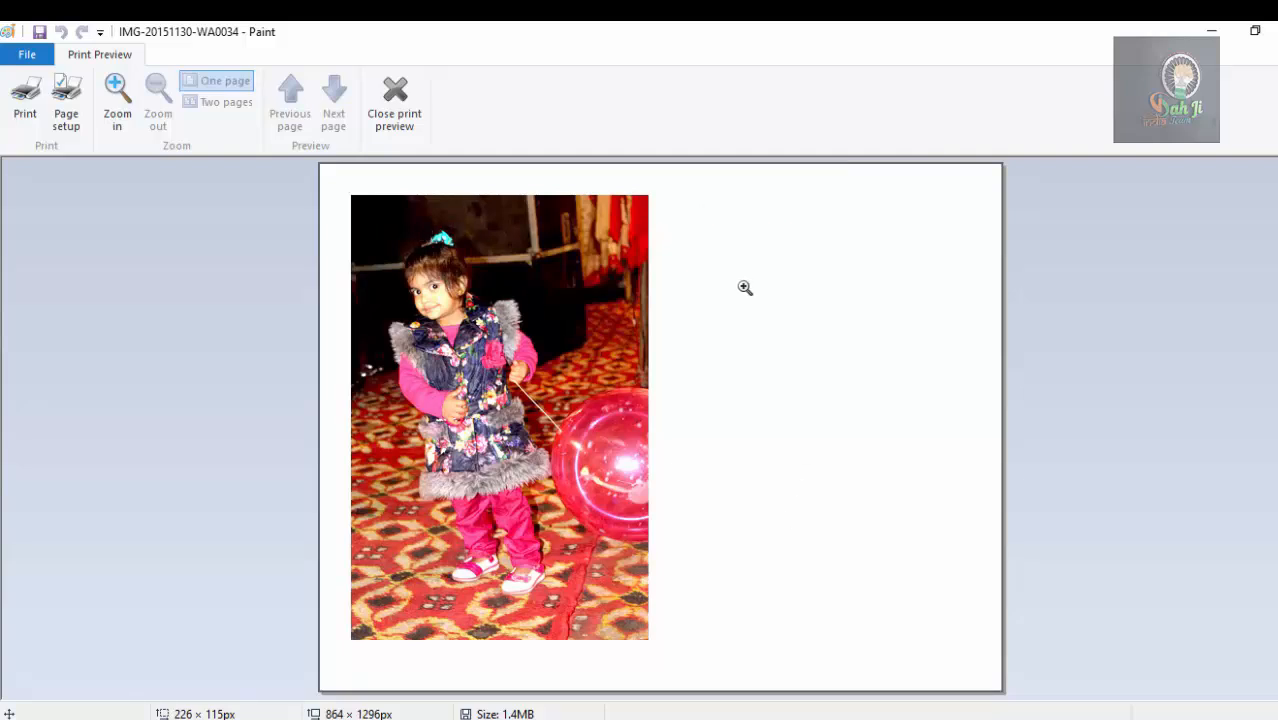
Step: Center the photo both horizontally and vertically on the printed page
left_click(64, 125)
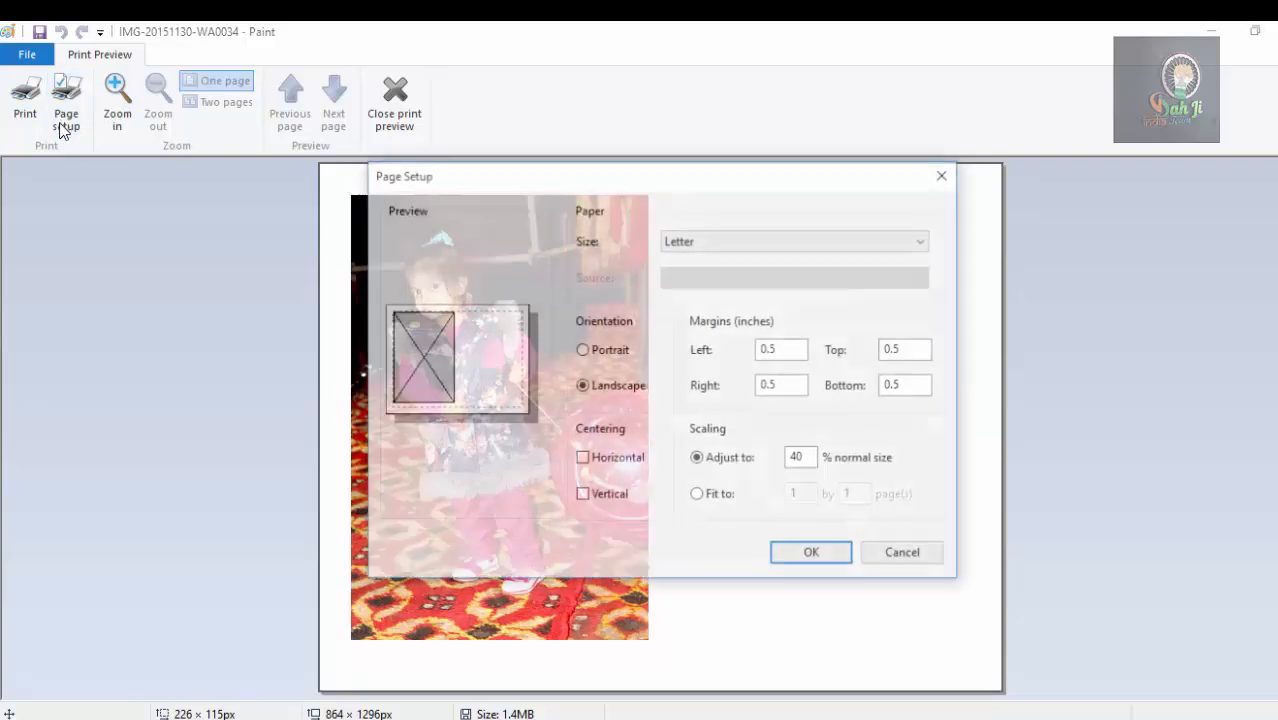
left_click_drag(644, 176, 1032, 41)
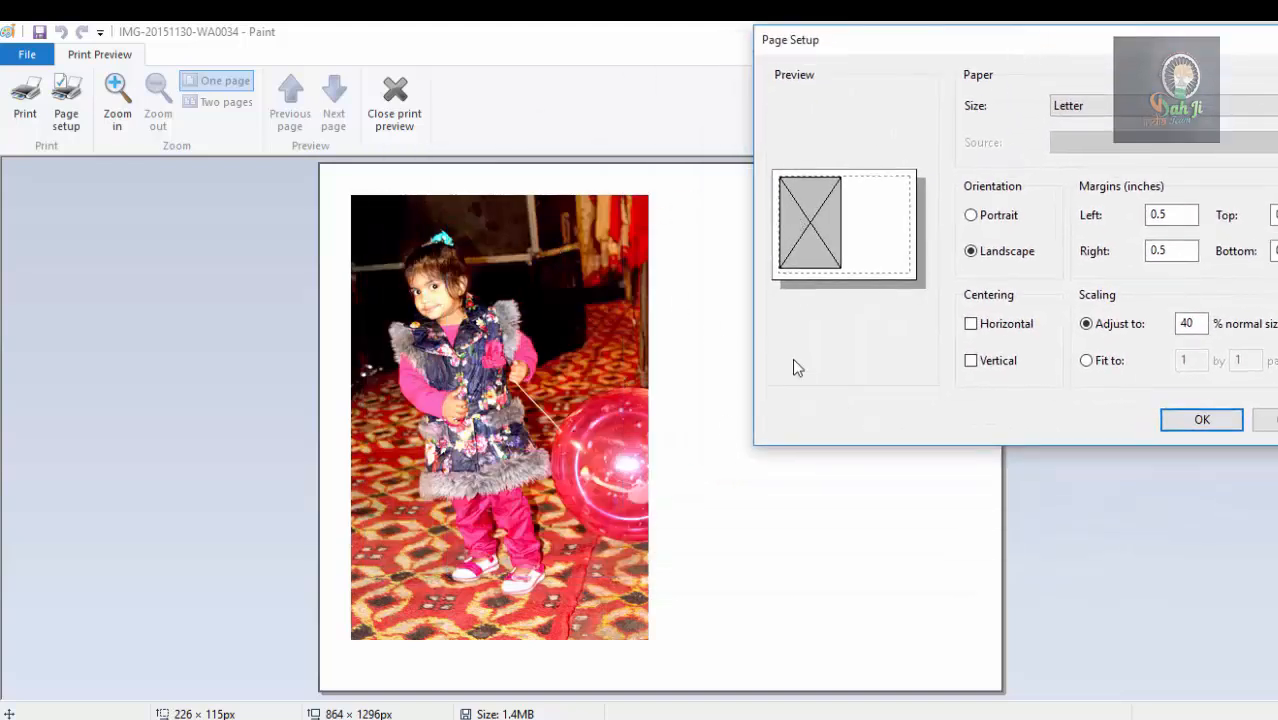
left_click(971, 325)
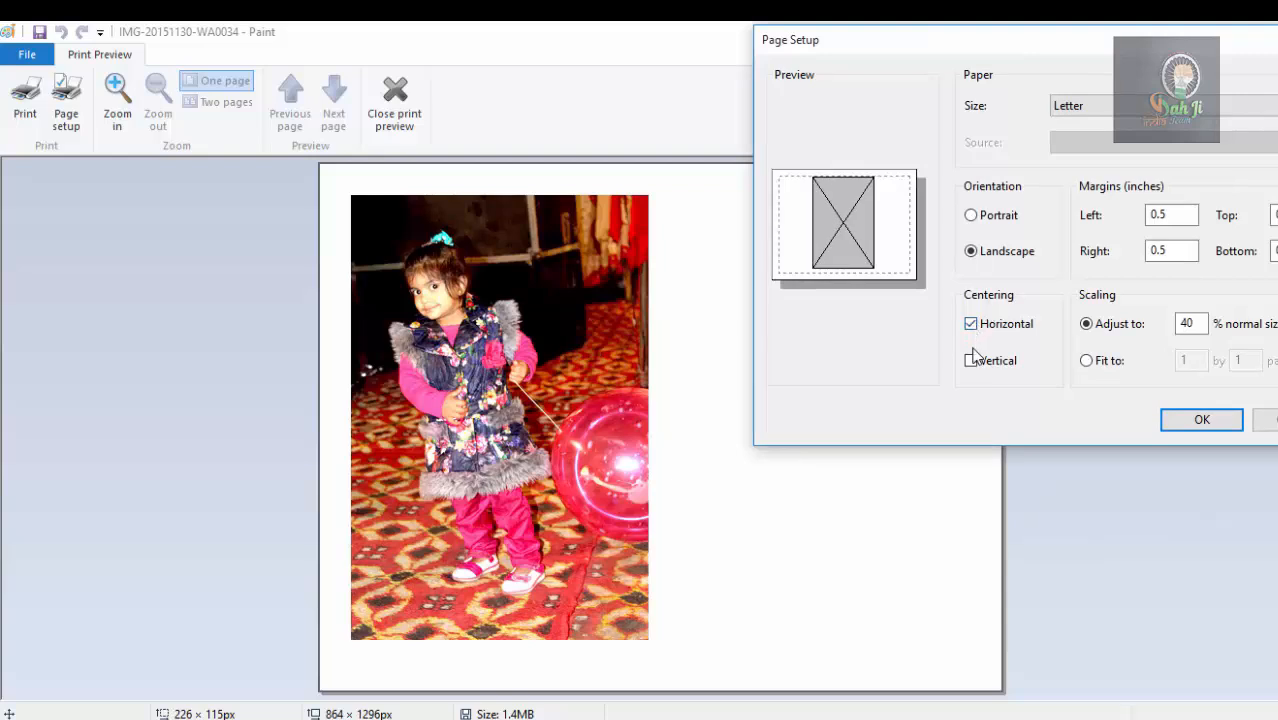
left_click(971, 362)
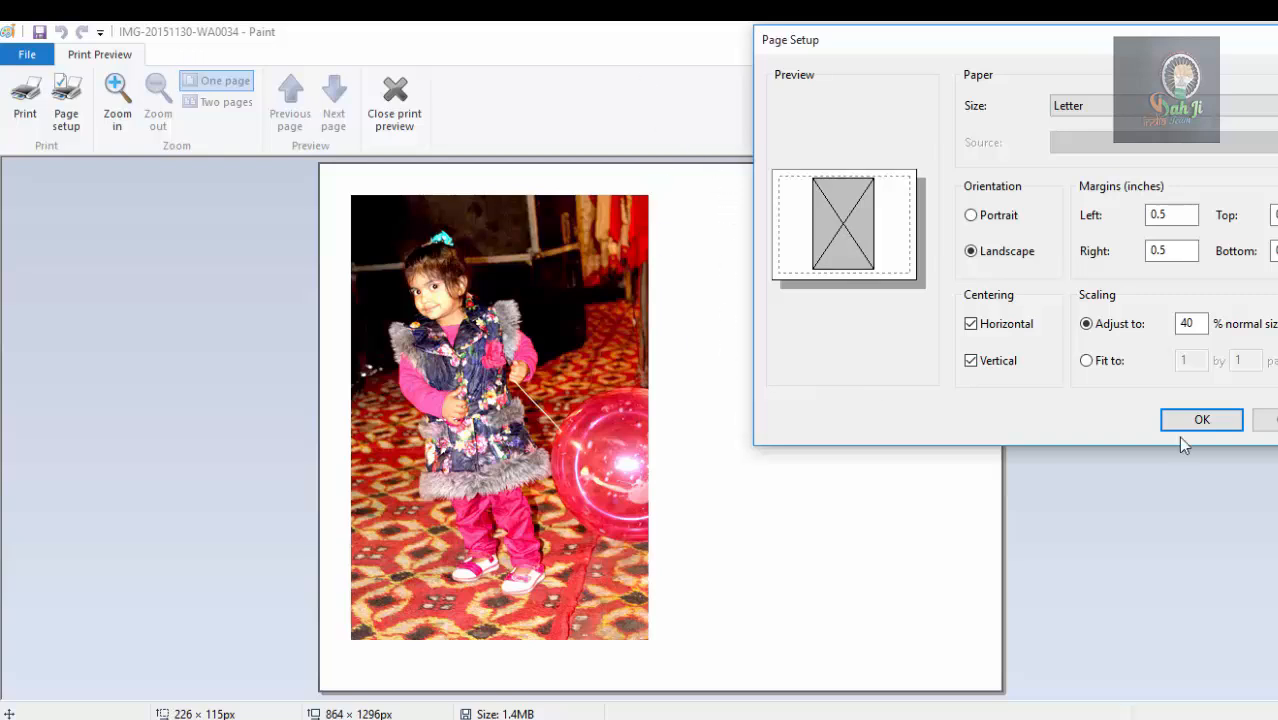
left_click_drag(1157, 47, 1042, 44)
left_click(1118, 424)
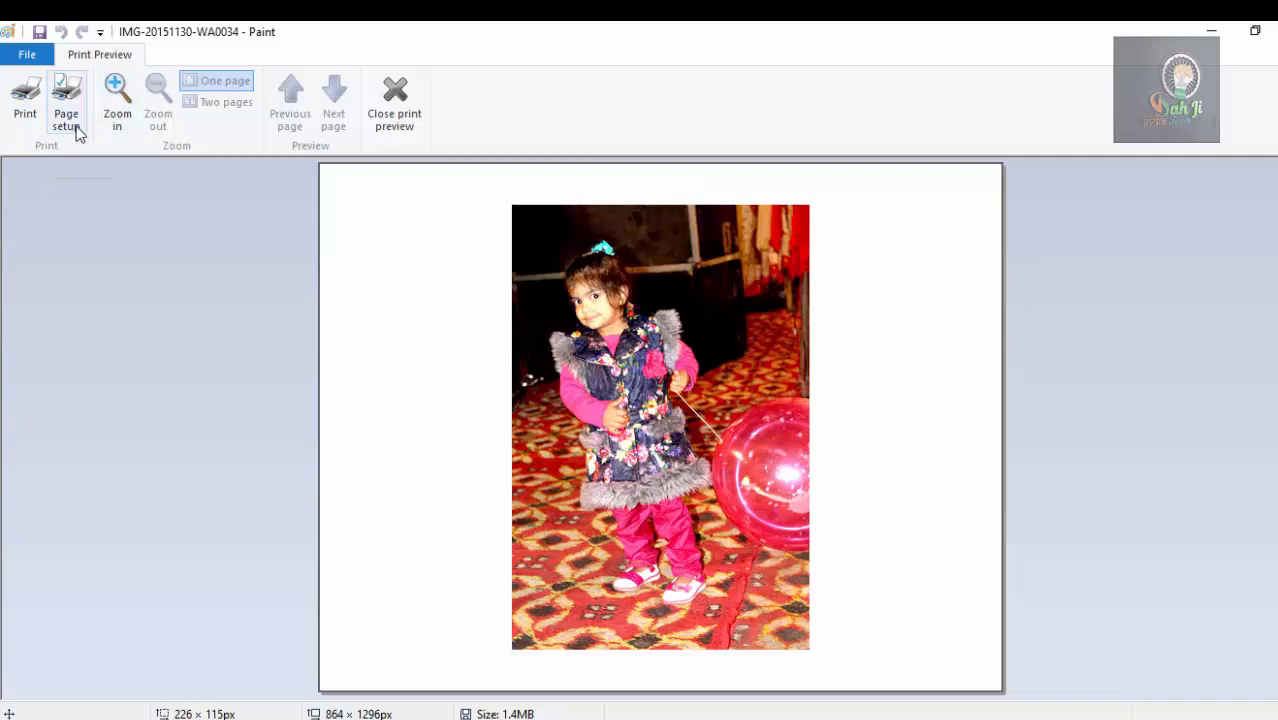
Step: Zoom the print preview in twice and out once, and close the preview
left_click(118, 118)
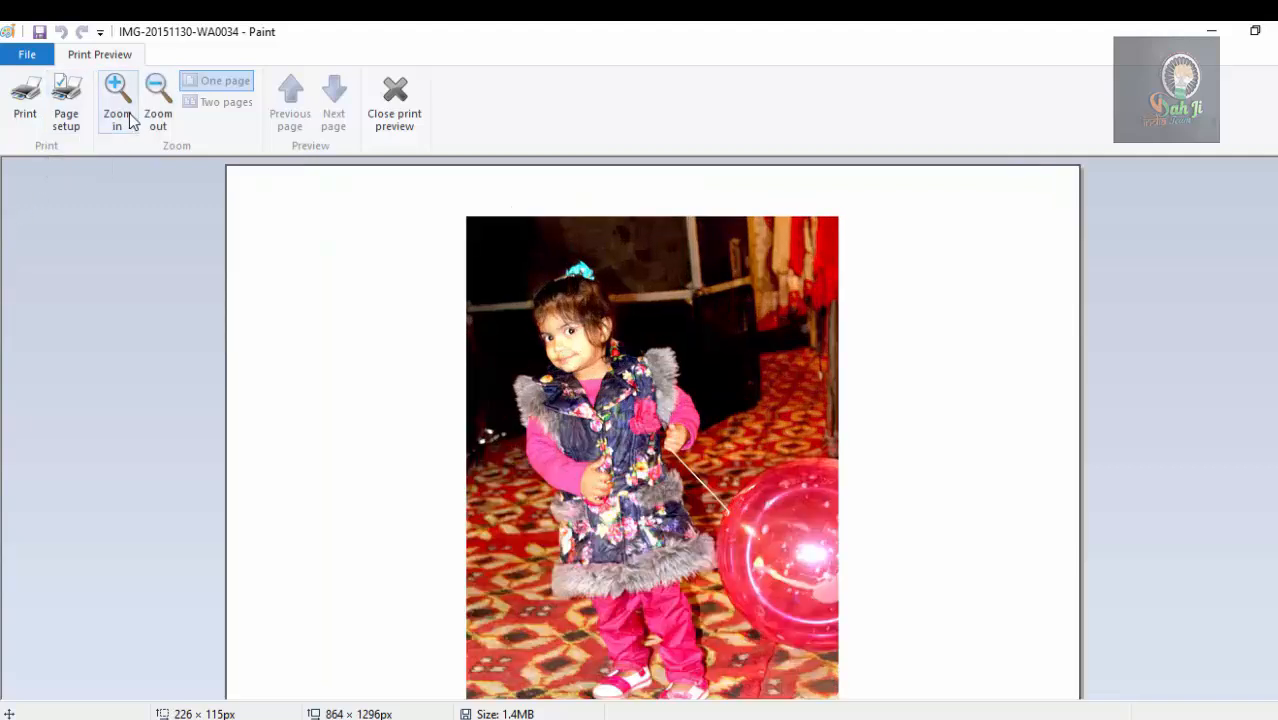
left_click(130, 120)
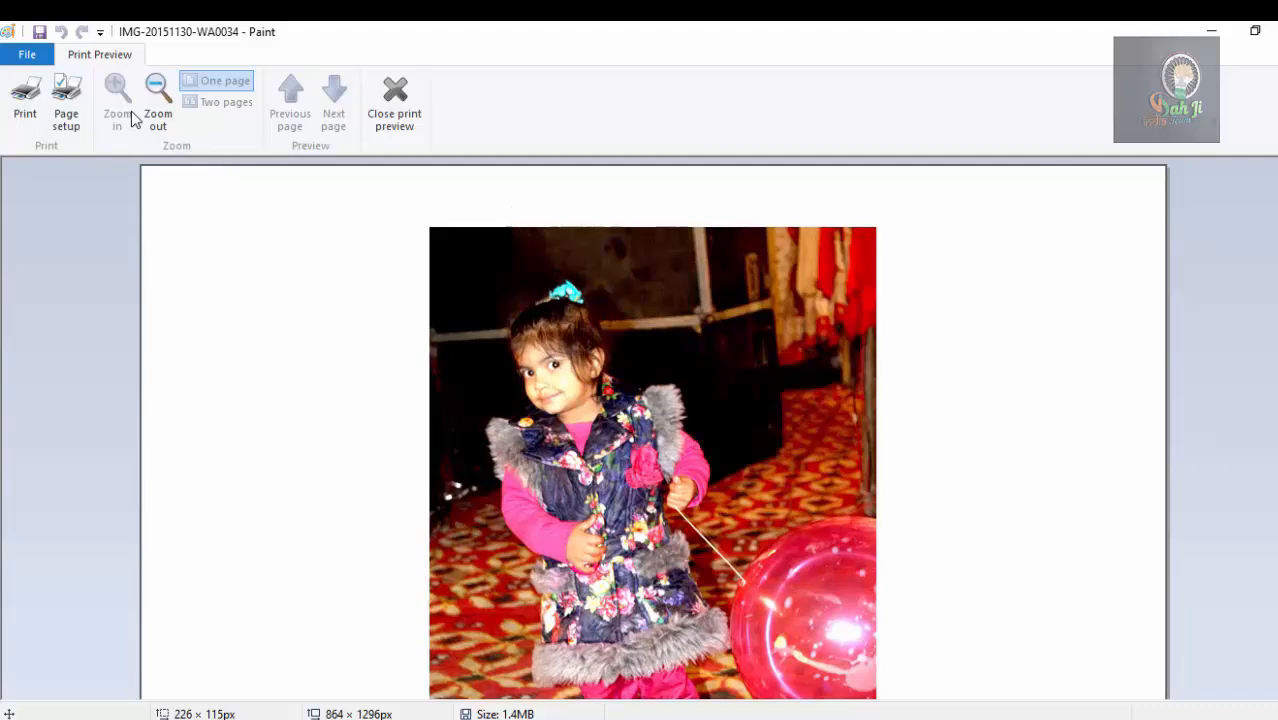
left_click(153, 118)
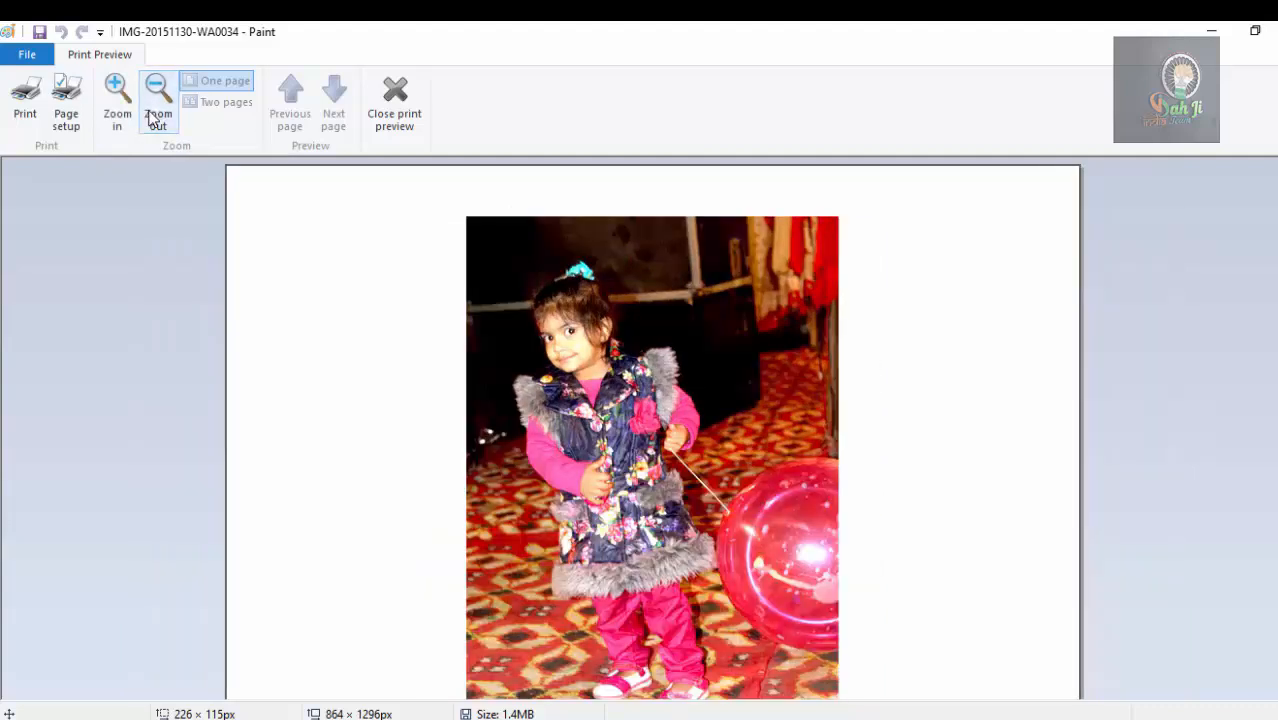
left_click(395, 122)
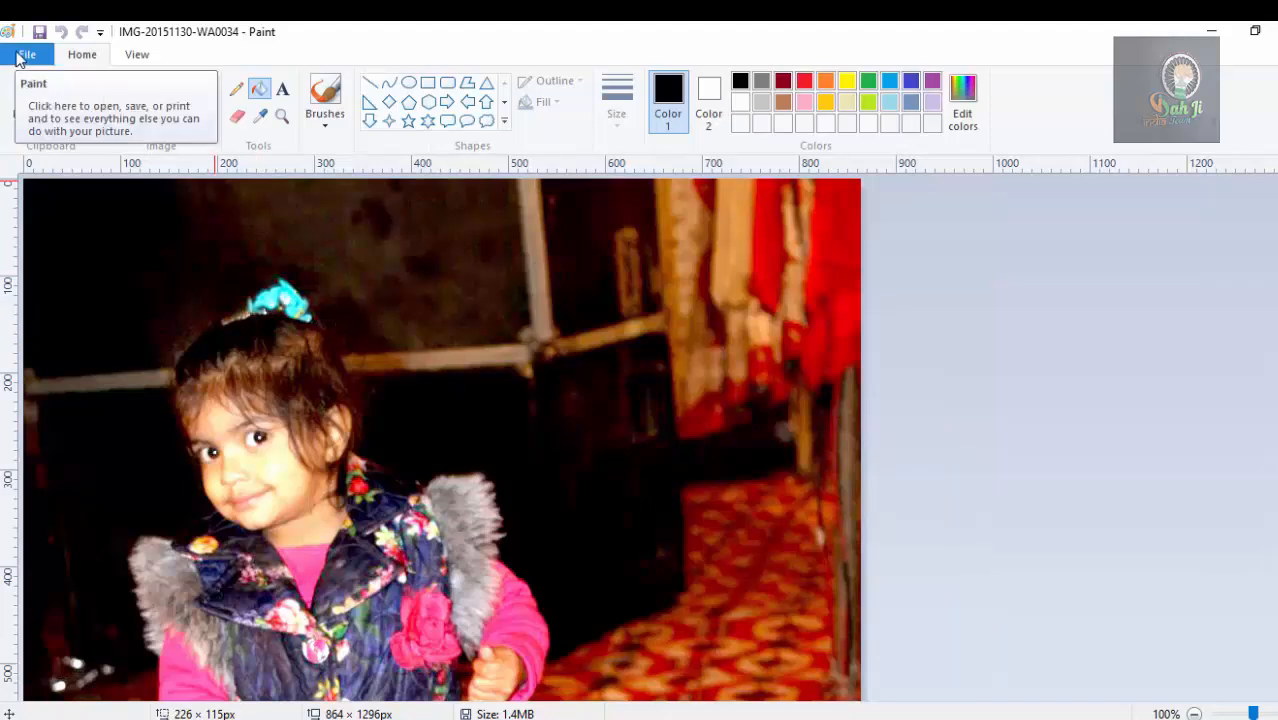
Step: Try the Center desktop background option for the photo and minimize the window to check the desktop
left_click(24, 56)
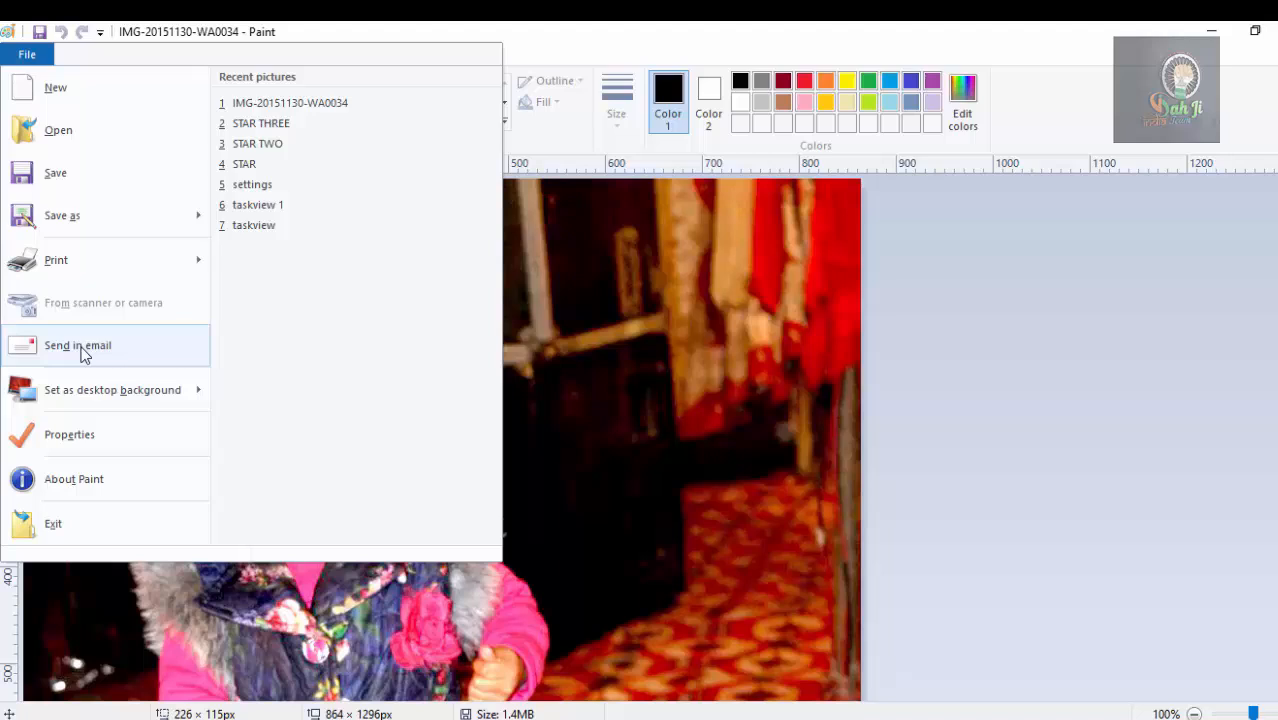
mouse_move(82, 395)
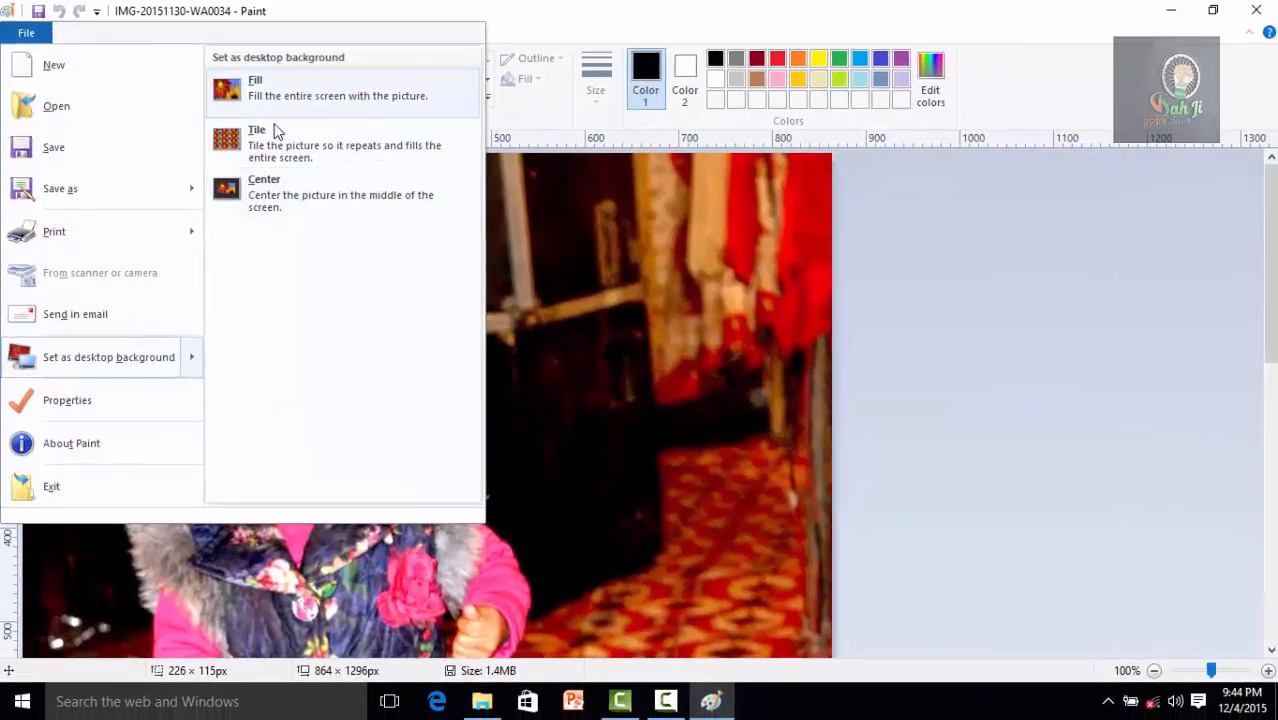
left_click(262, 195)
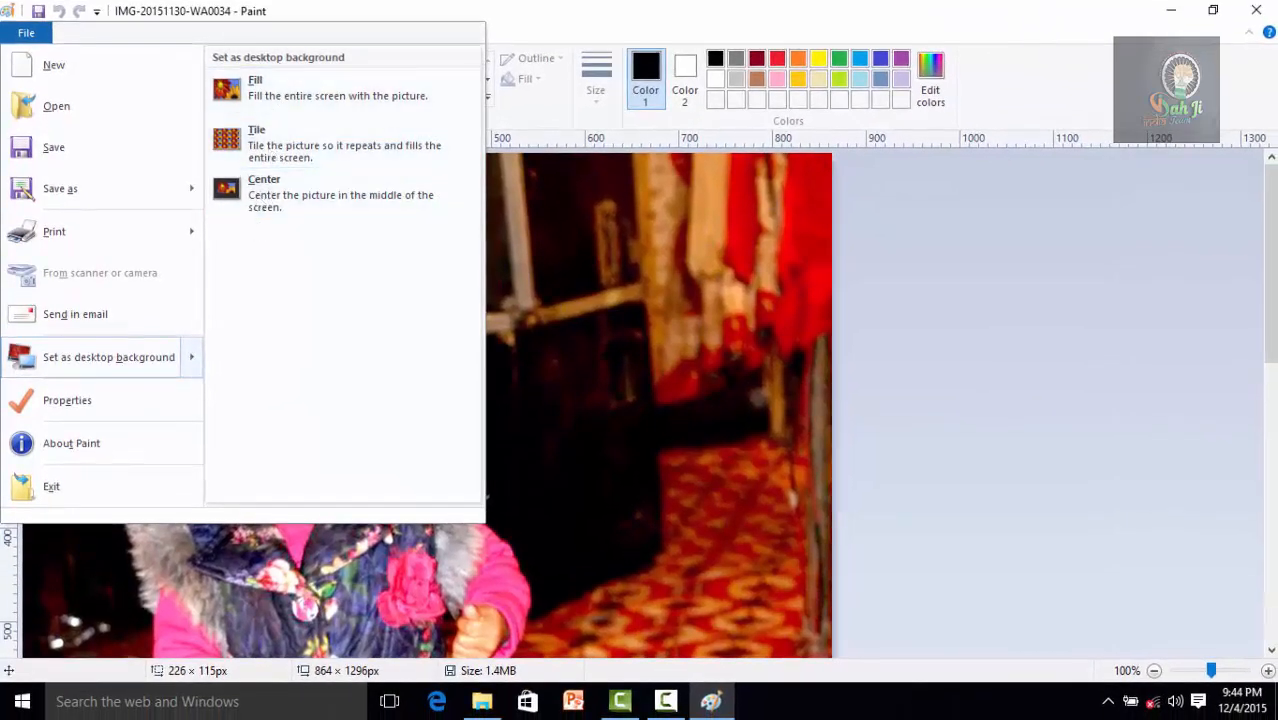
left_click(1176, 13)
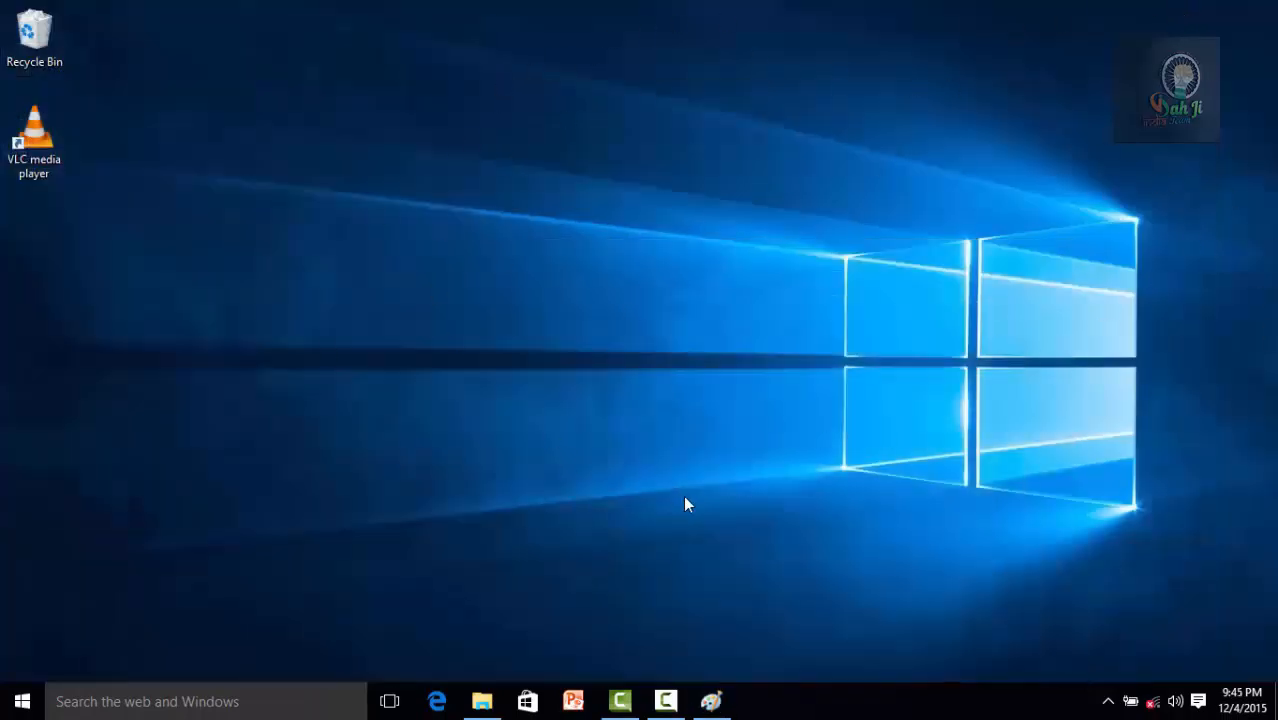
Step: Set the photo as the desktop background with the Fill option and minimize Paint to check the desktop
left_click(709, 701)
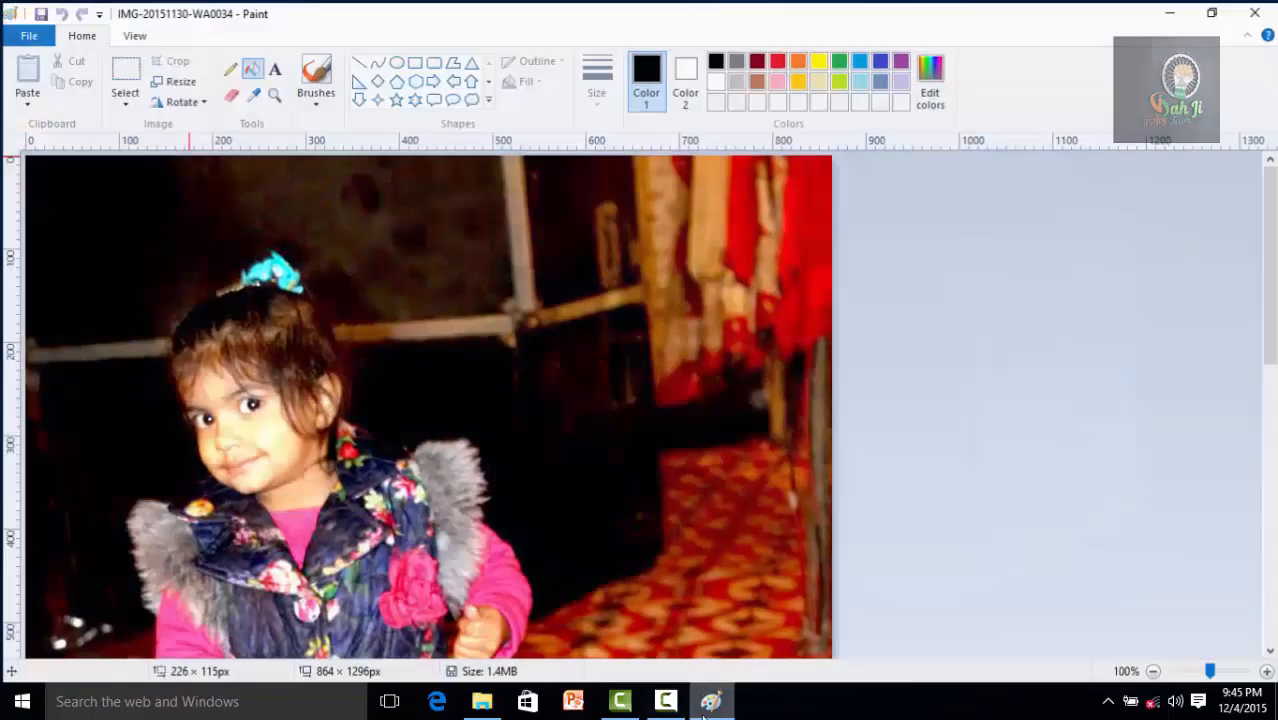
left_click(26, 33)
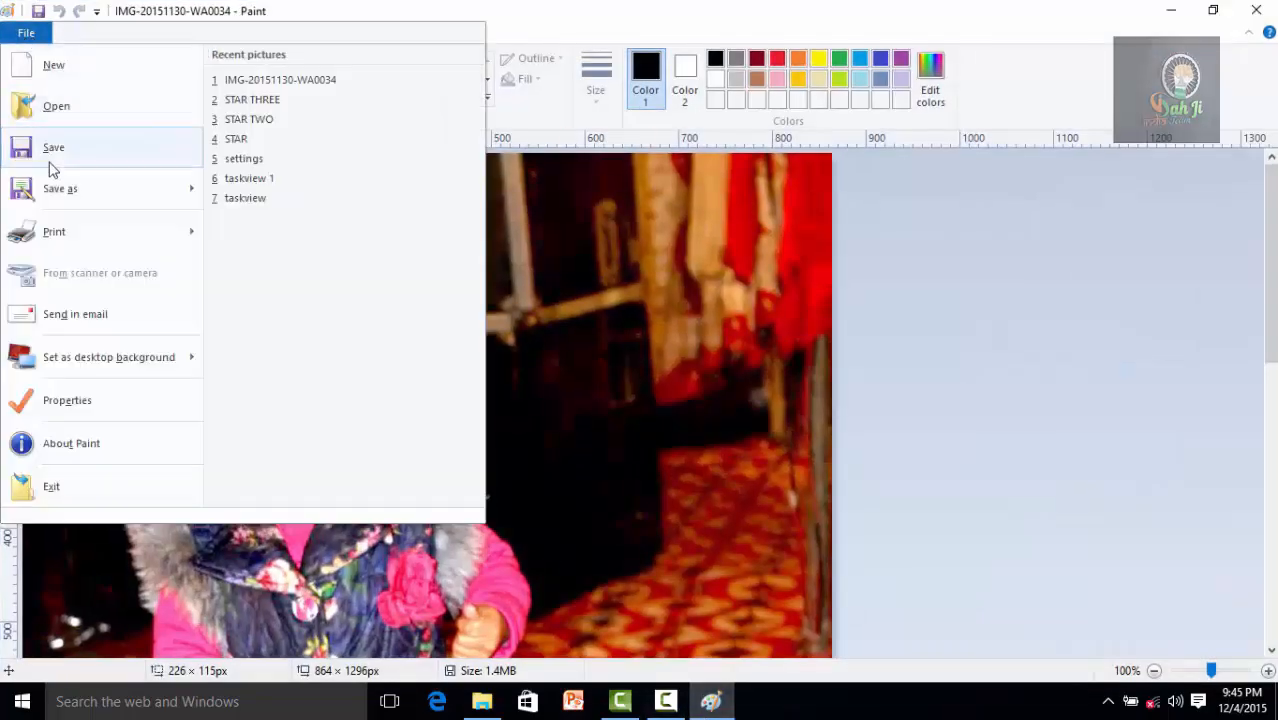
mouse_move(113, 358)
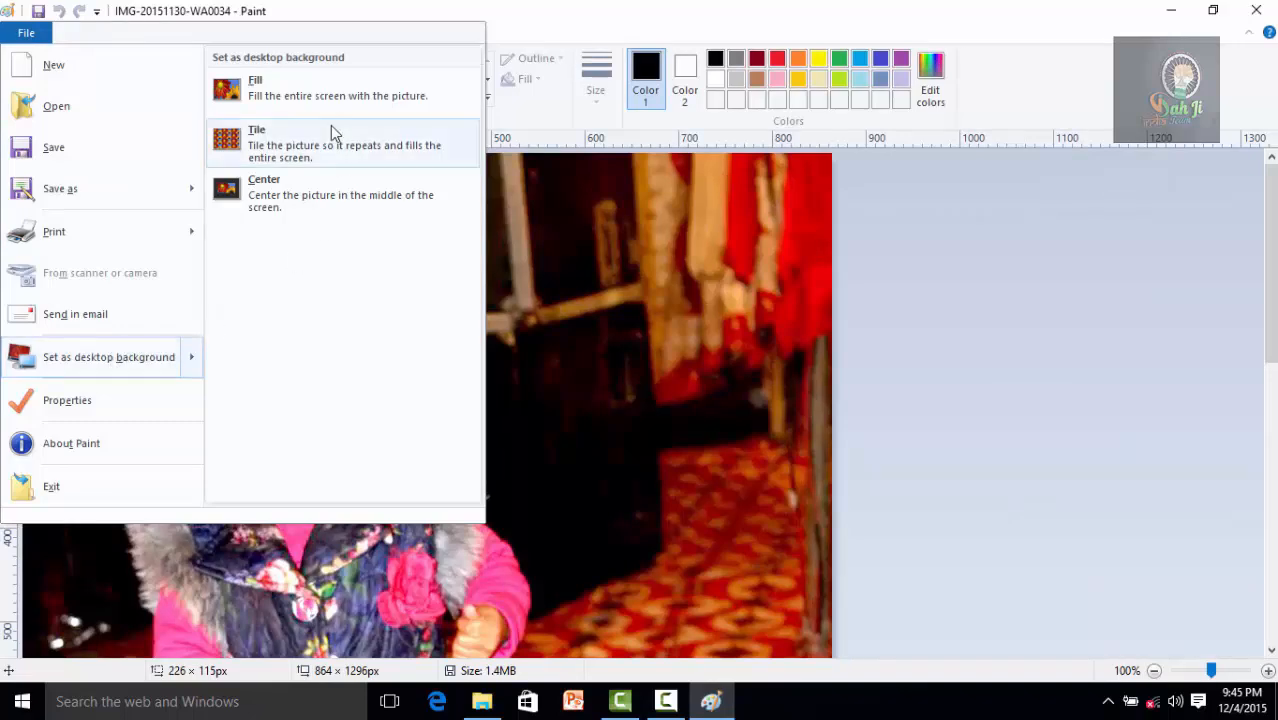
left_click(268, 90)
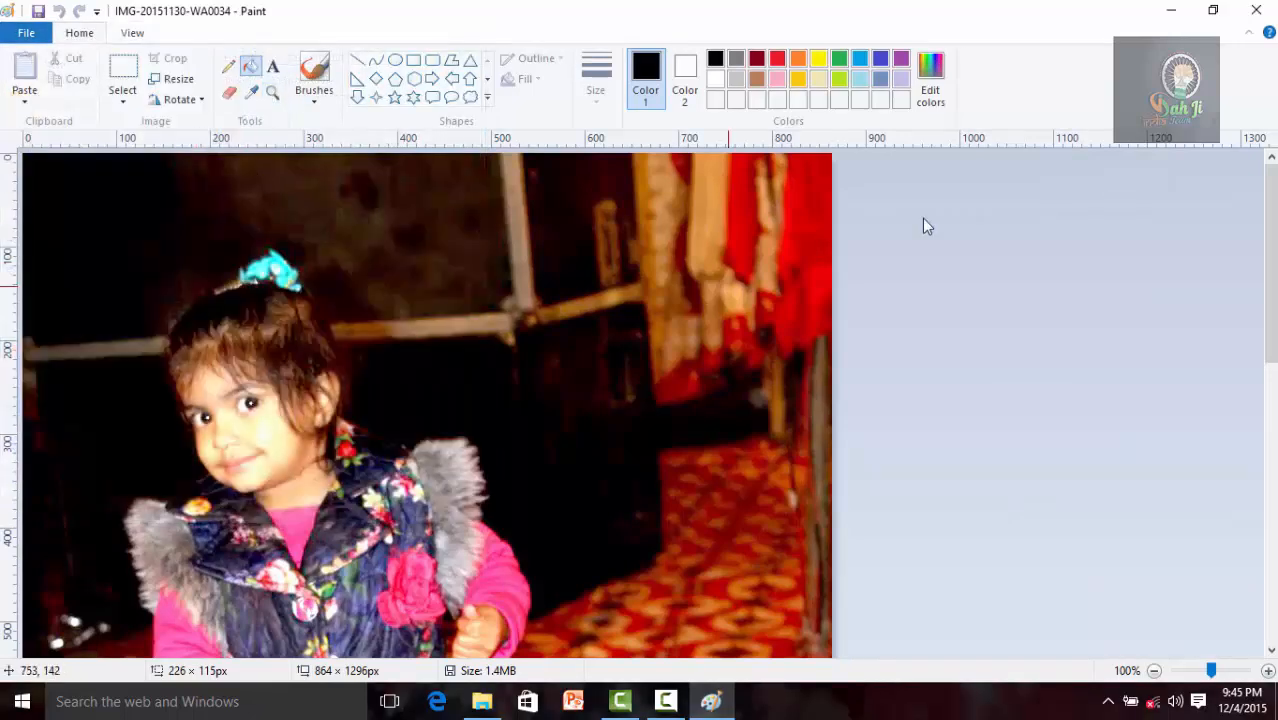
left_click(1170, 10)
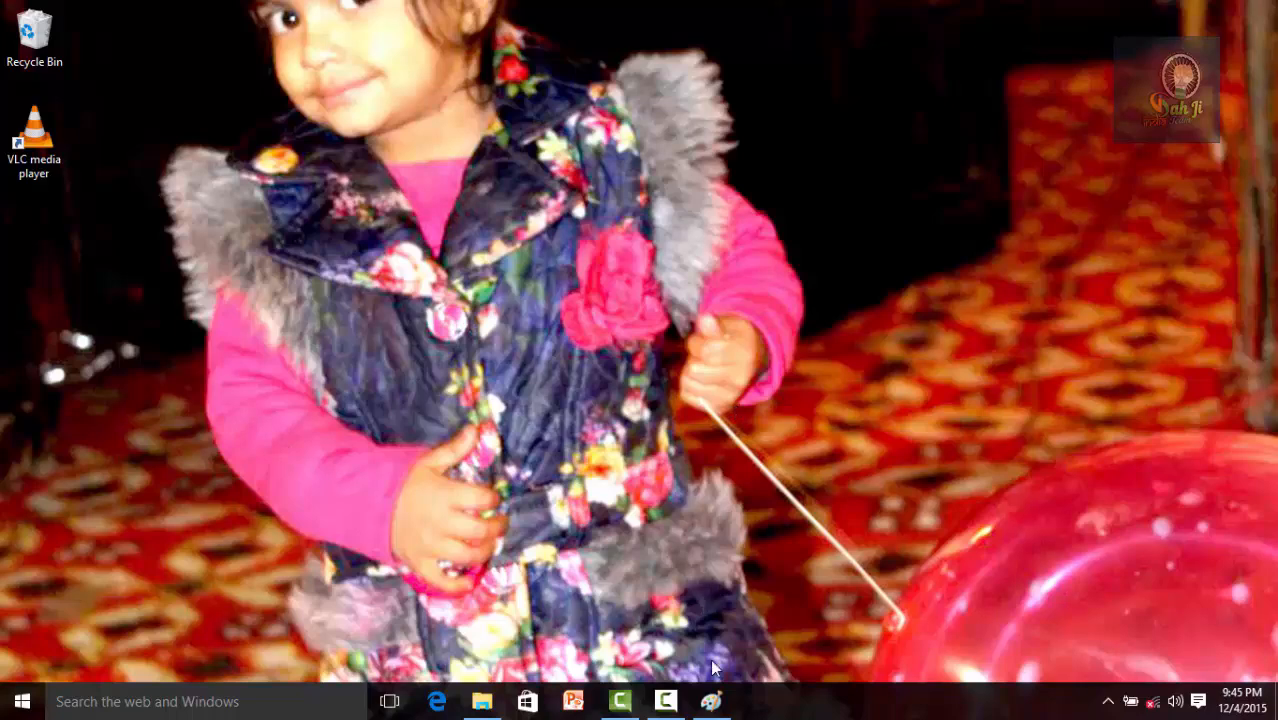
Step: Restore Paint, switch the photo's desktop background to the Tile option, and check the repeated picture on the desktop
left_click(711, 700)
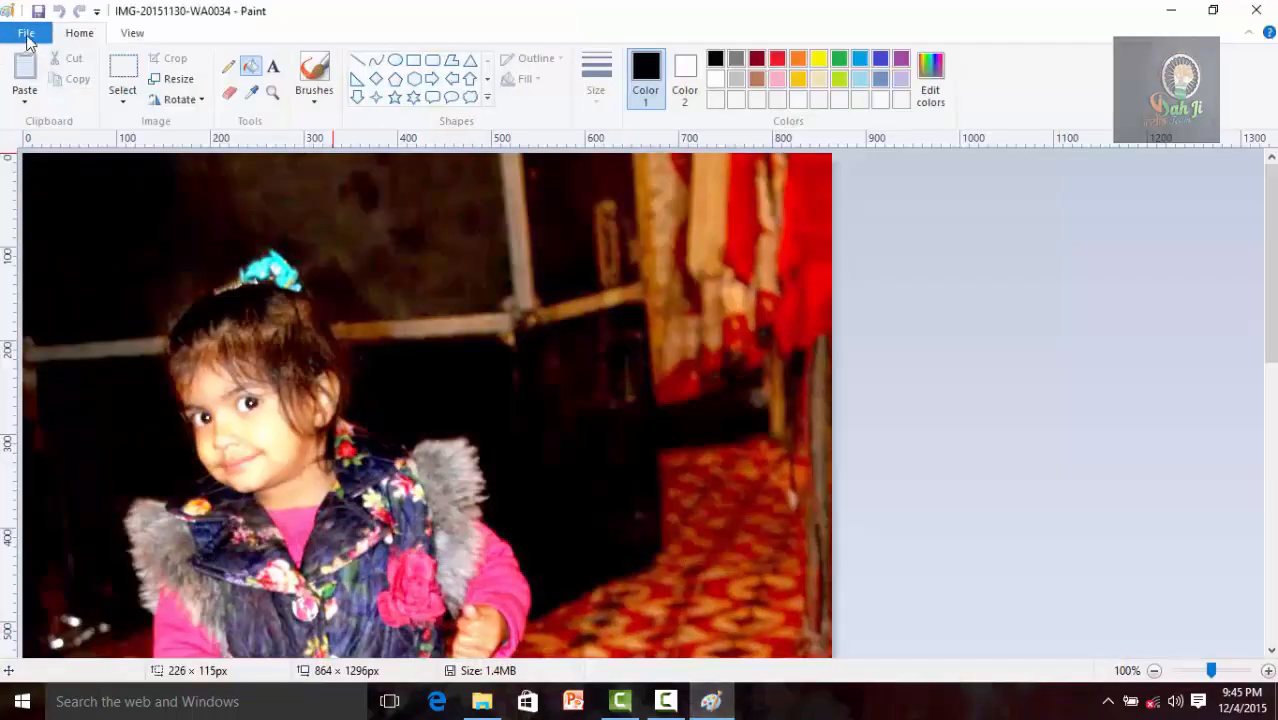
left_click(26, 33)
mouse_move(155, 359)
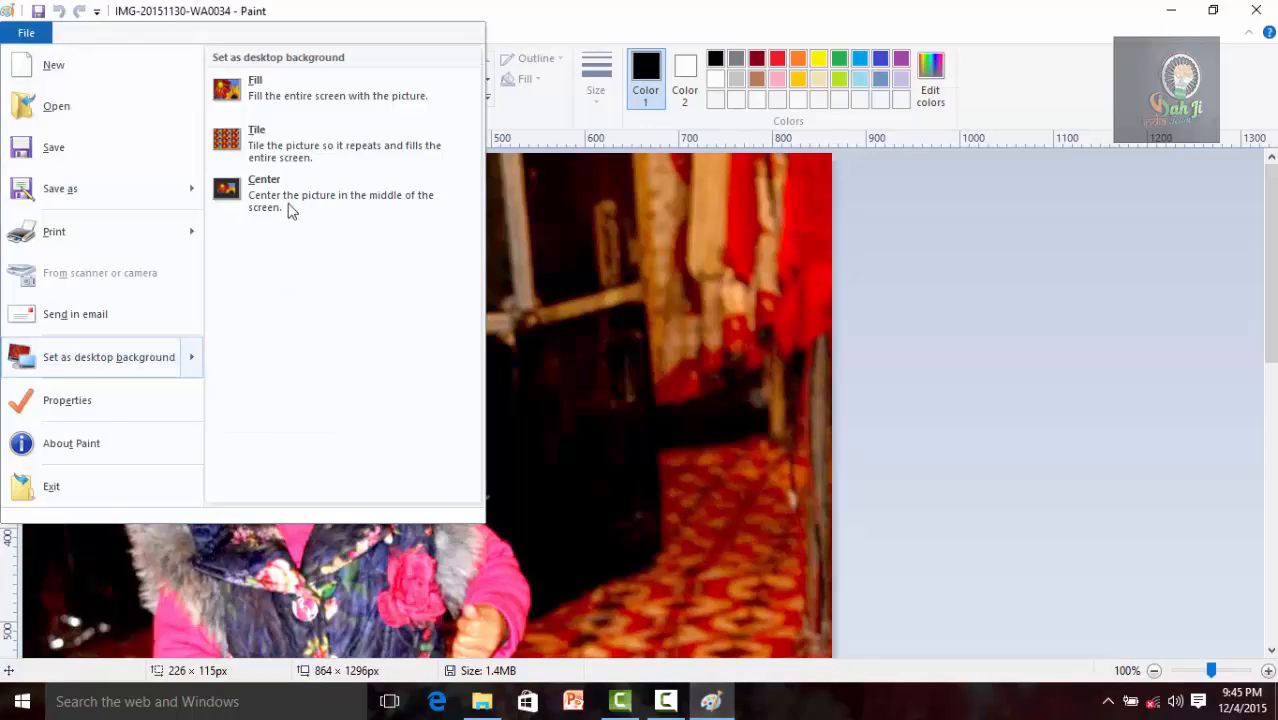
left_click(265, 150)
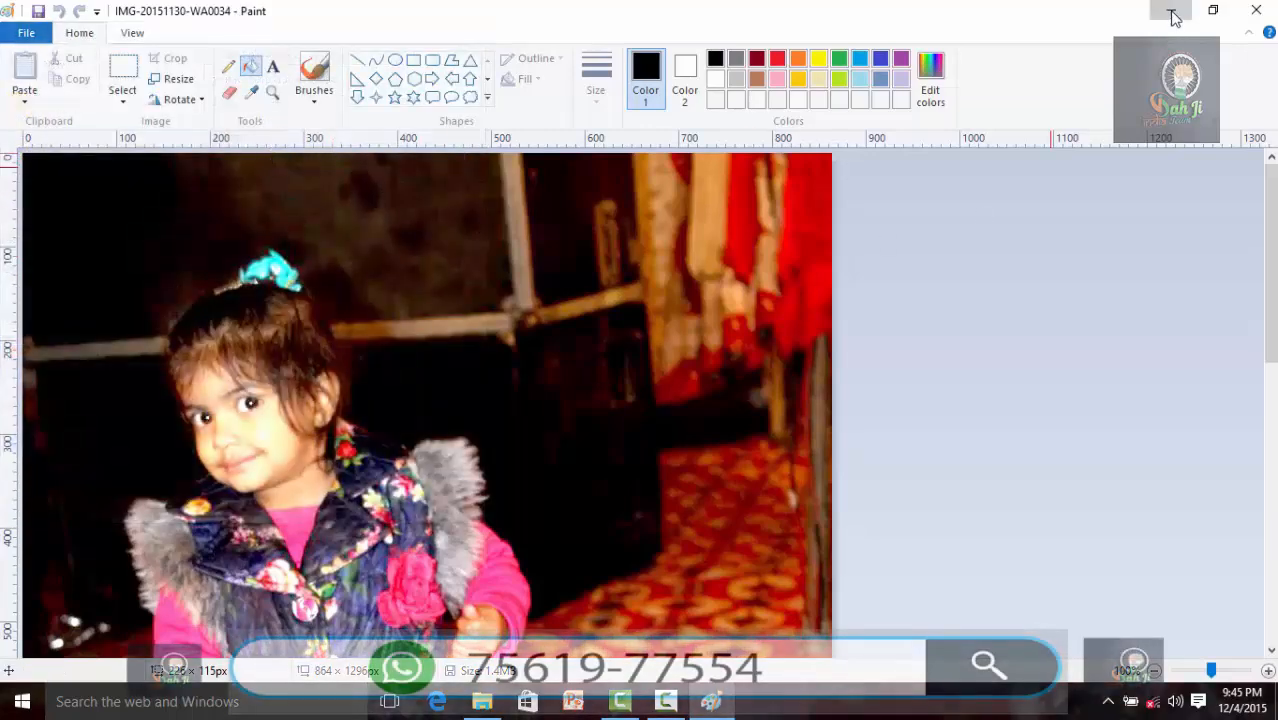
left_click(1171, 10)
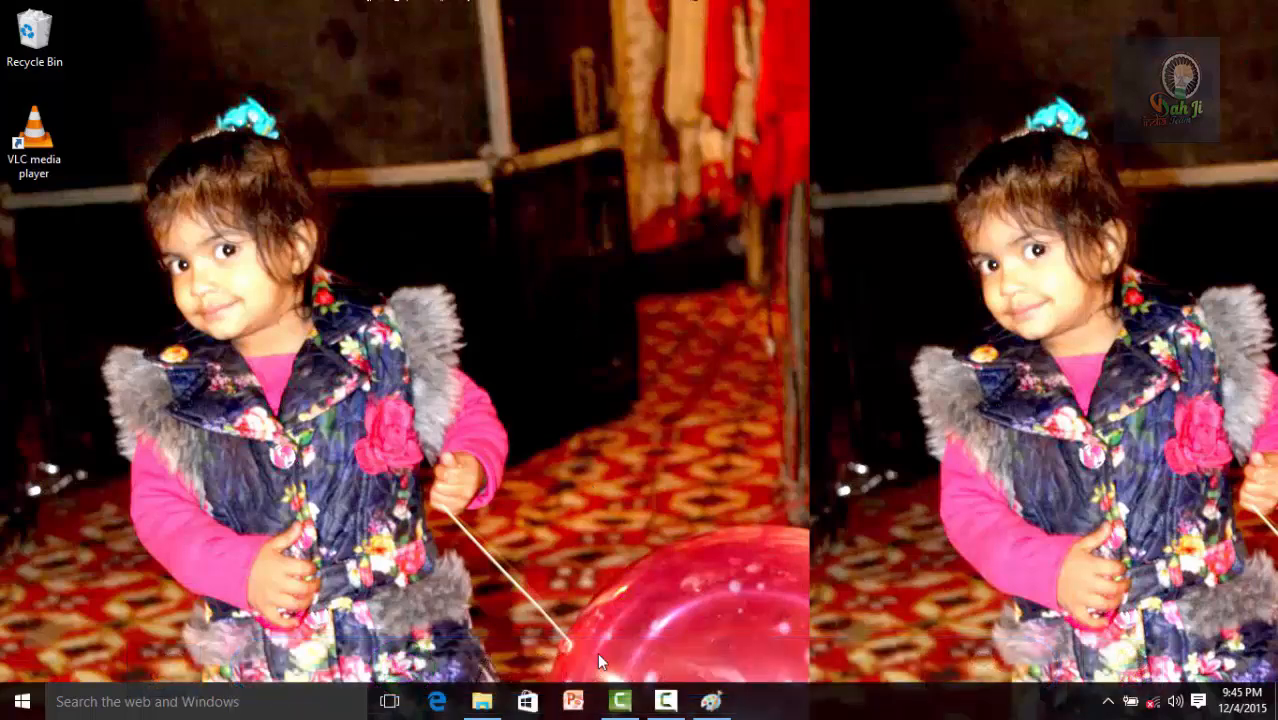
Step: Restore Paint, set the photo as a Center desktop background, and minimize the window to check the desktop
left_click(709, 702)
left_click(40, 34)
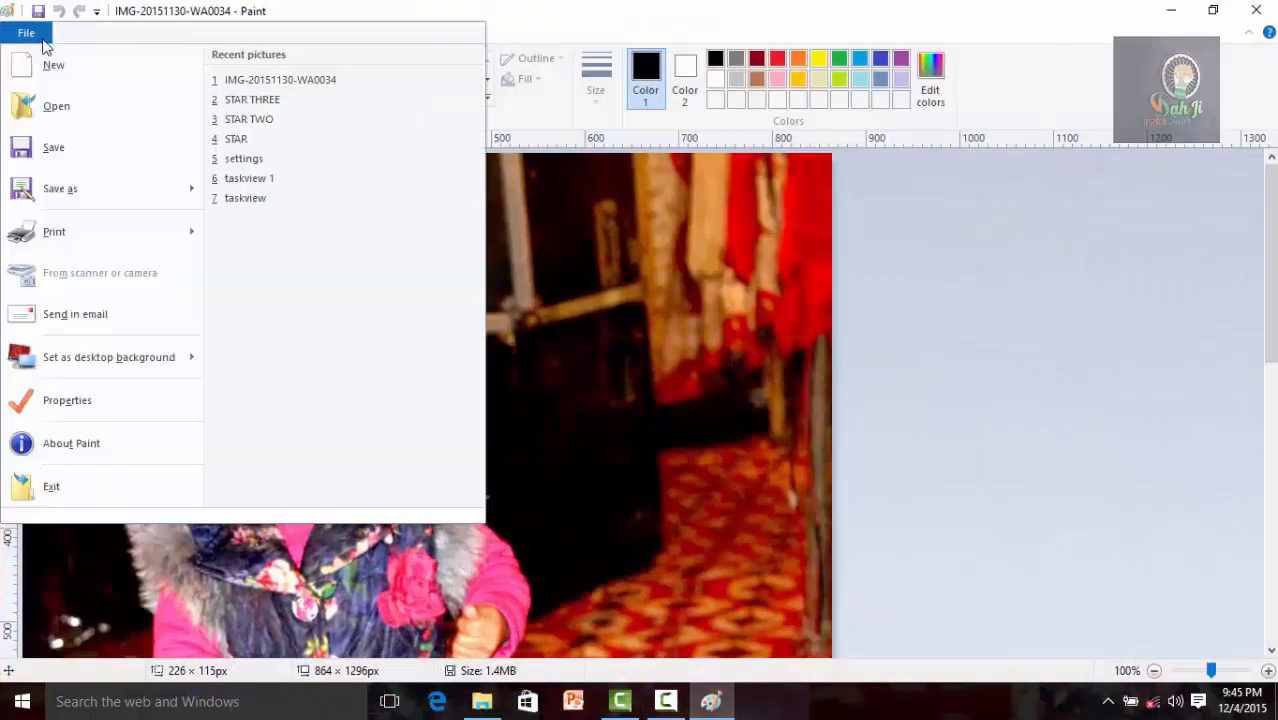
mouse_move(143, 357)
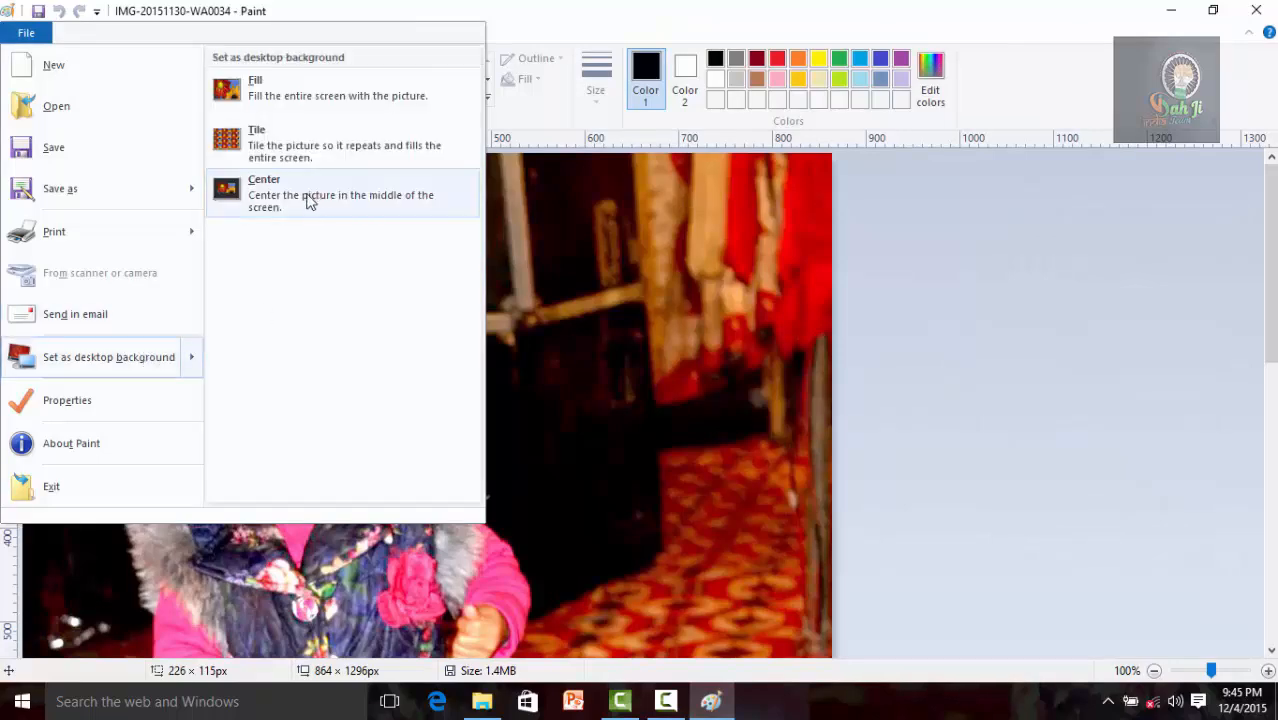
left_click(312, 200)
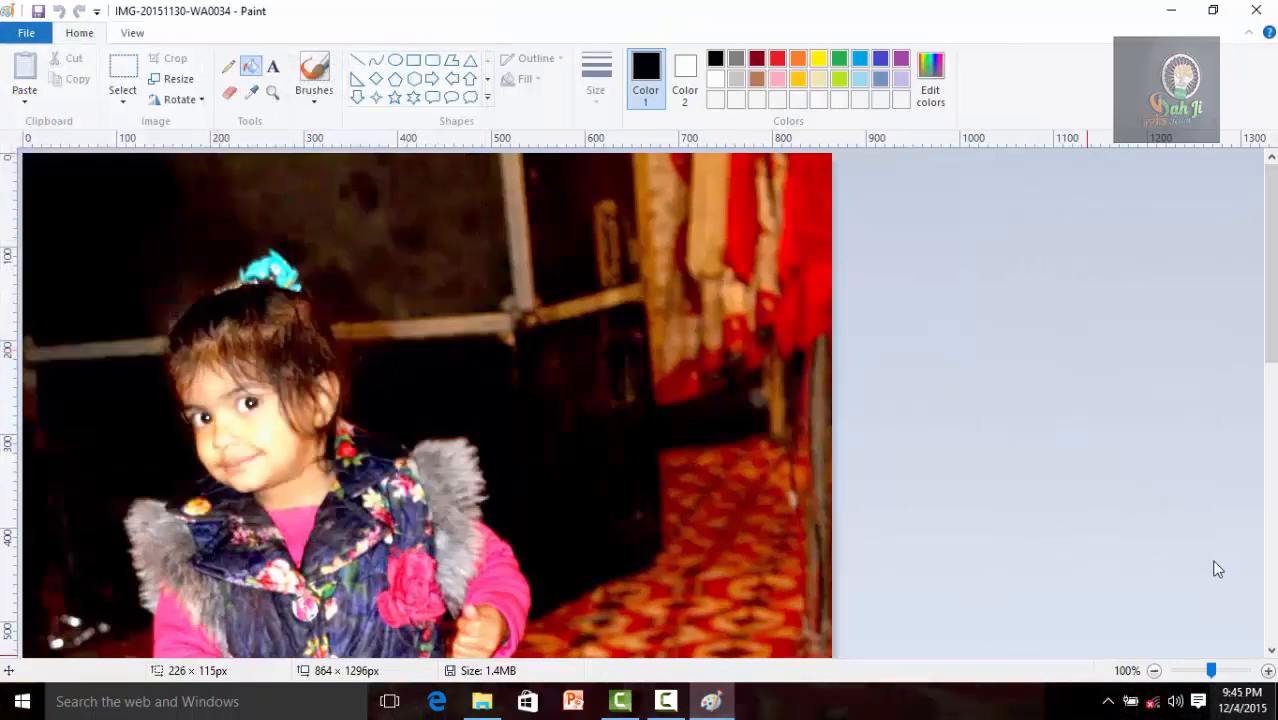
left_click(1170, 11)
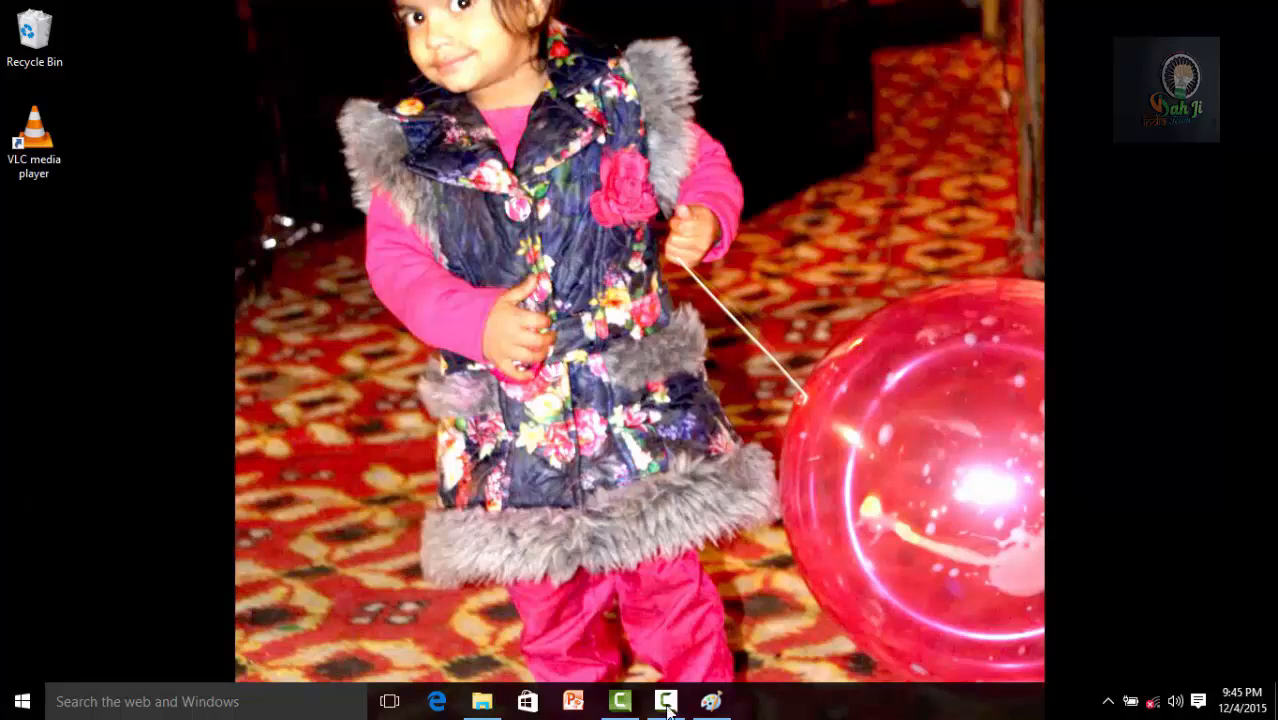
Step: Restore Paint and examine the photo's dimensions in its image properties, switching units to inches, centimeters and back to pixels
left_click(710, 701)
left_click(30, 35)
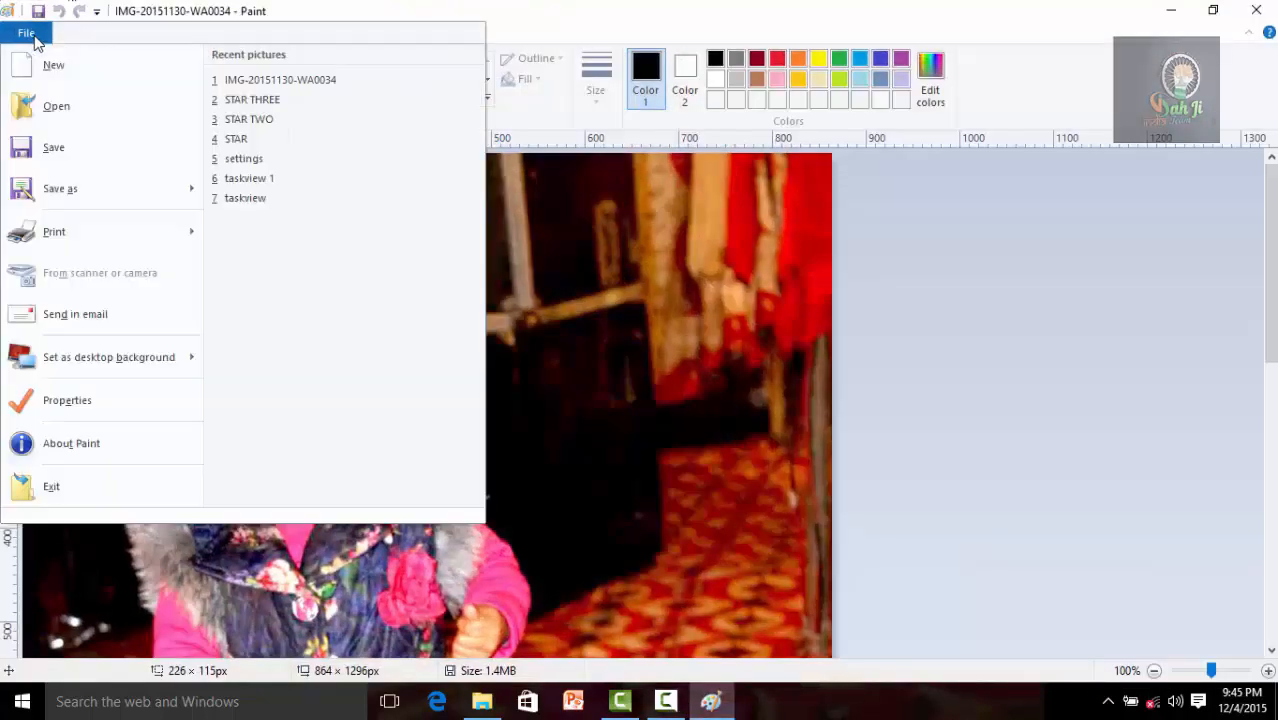
mouse_move(194, 361)
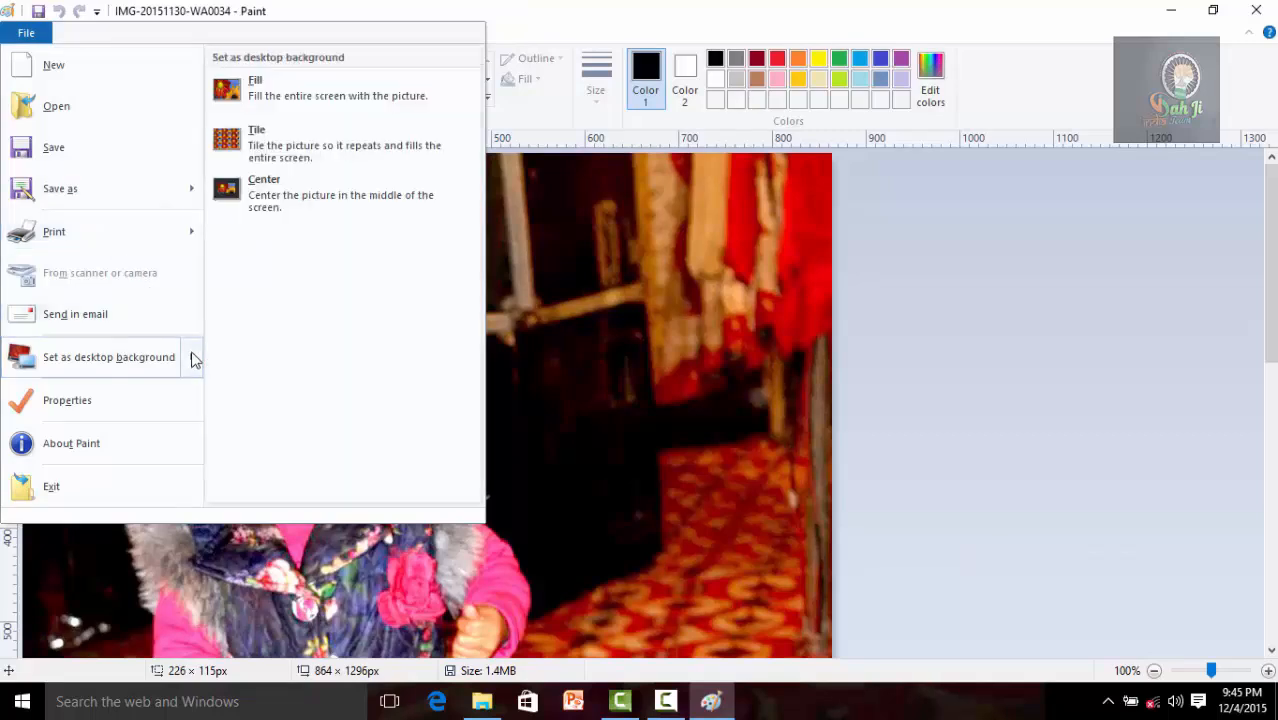
left_click(114, 402)
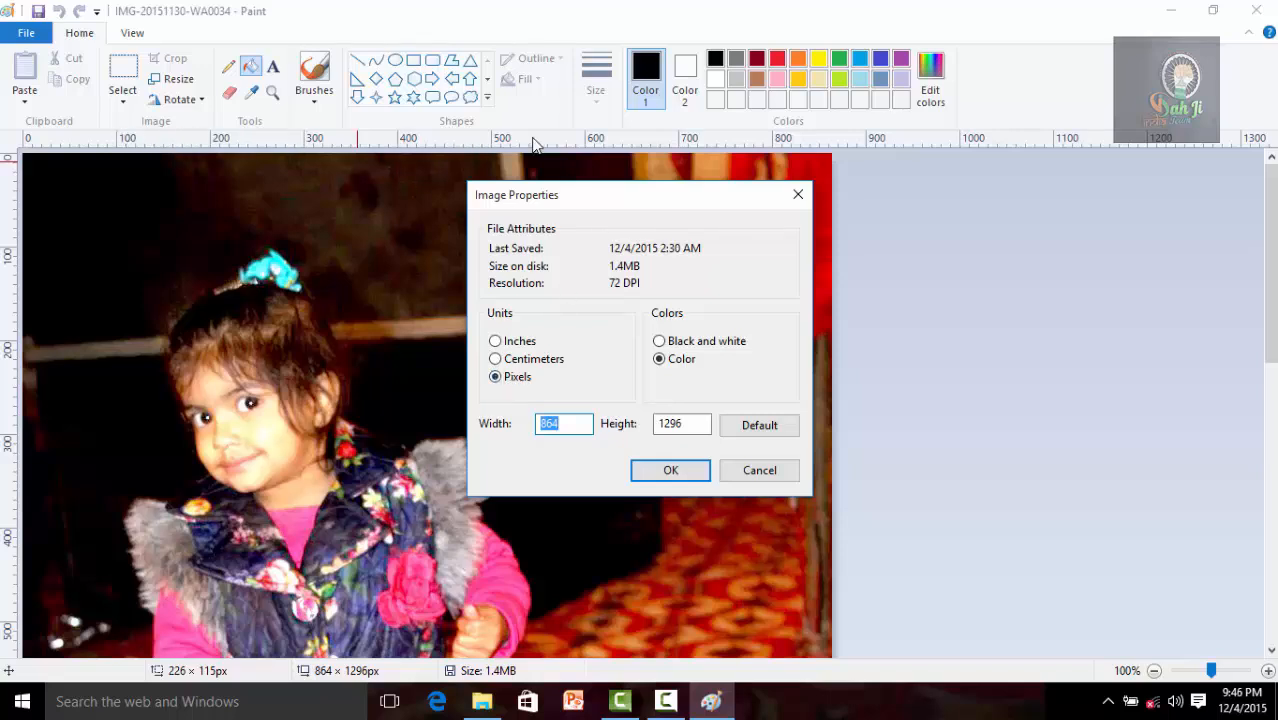
left_click(497, 342)
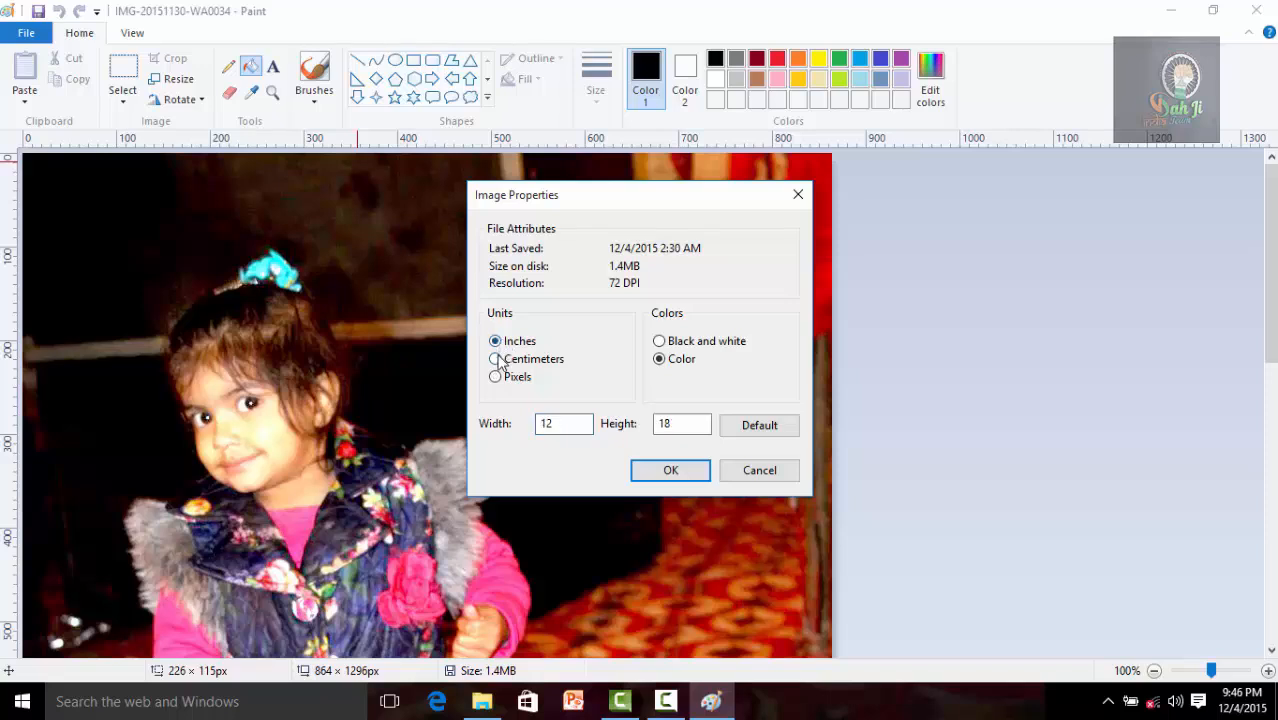
left_click(497, 359)
left_click(497, 377)
Step: Try converting the photo's colors to black and white, accepting the loss of color, and undo the conversion
left_click(672, 344)
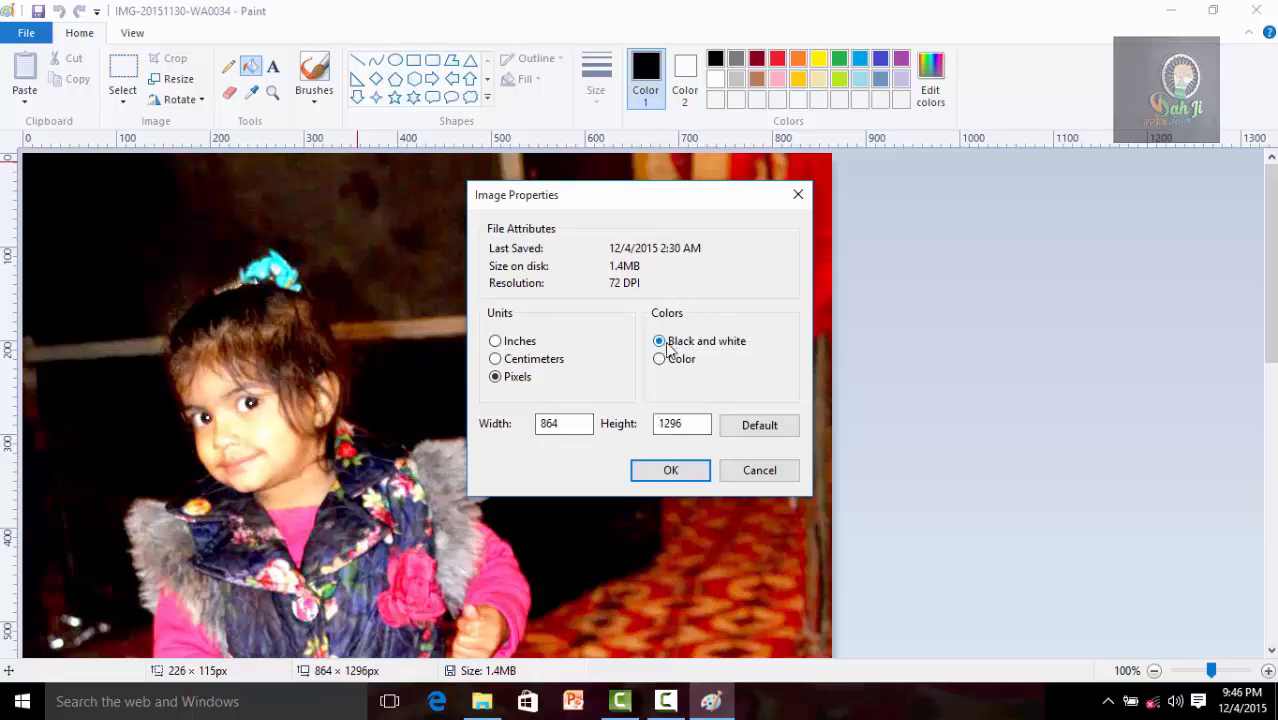
left_click(669, 472)
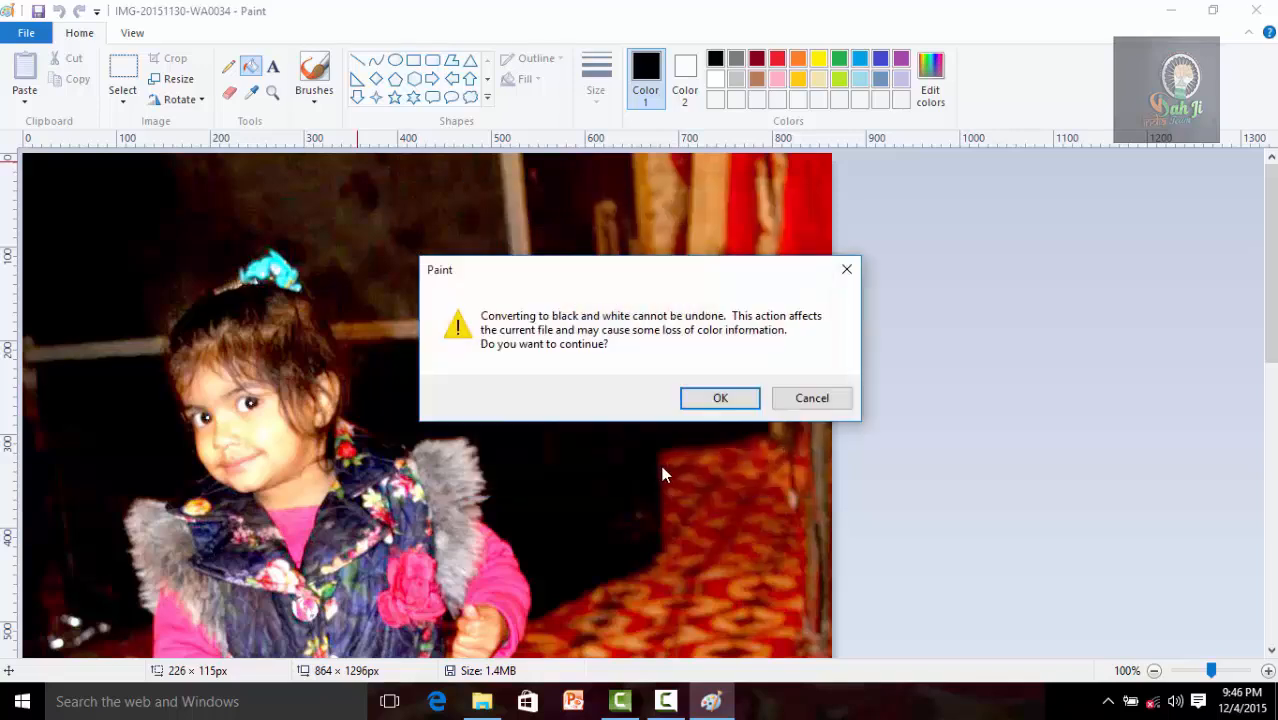
left_click(714, 400)
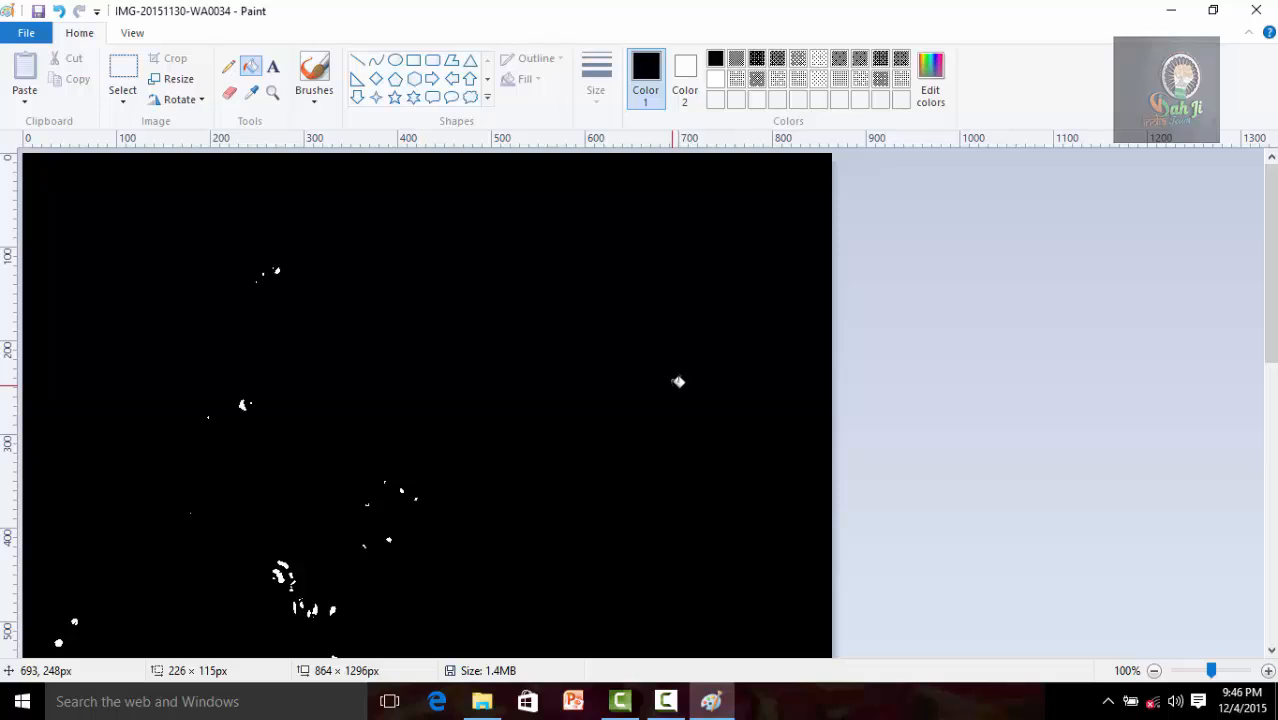
key("ctrl+z")
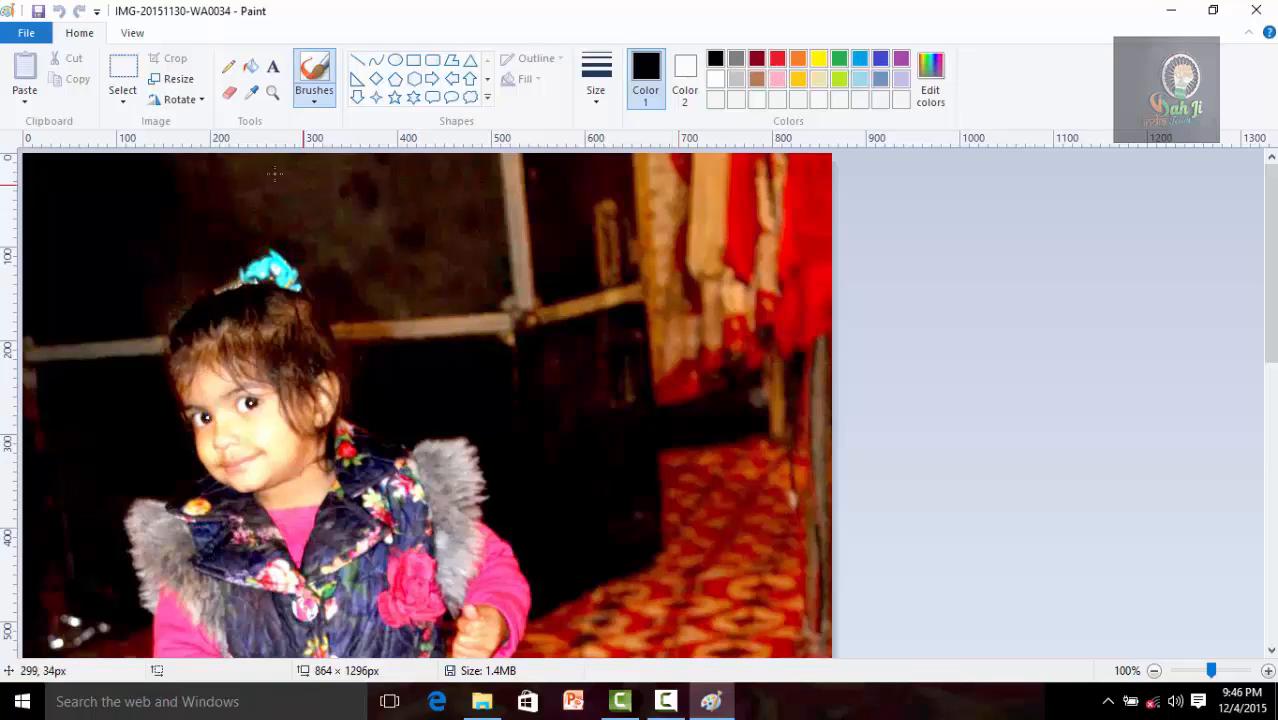
Step: View the About Paint version information and exit Paint
left_click(16, 35)
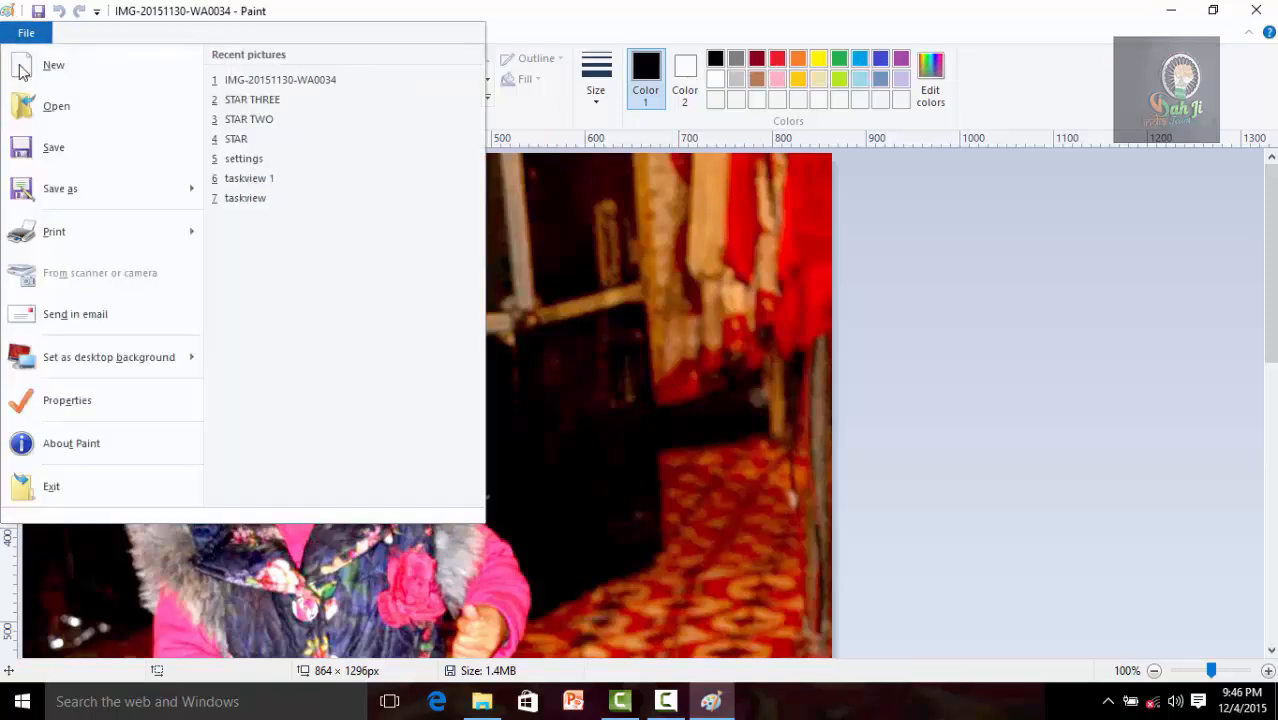
left_click(97, 443)
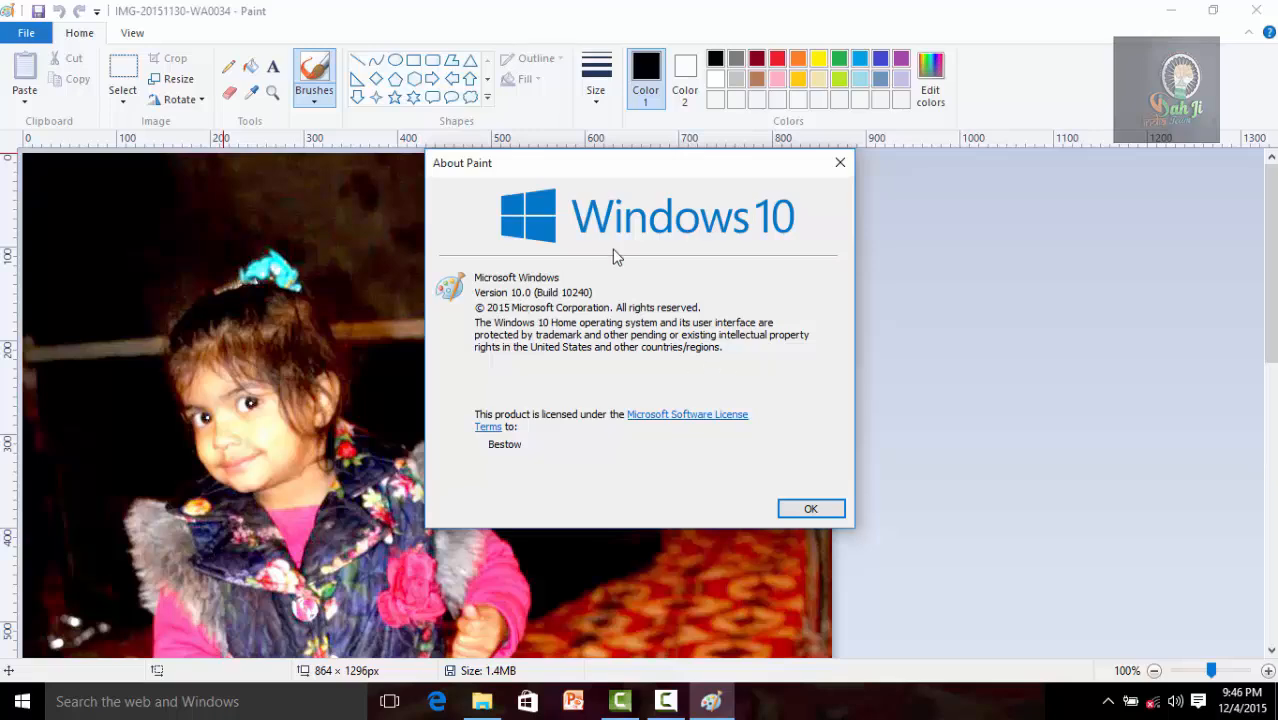
left_click(812, 510)
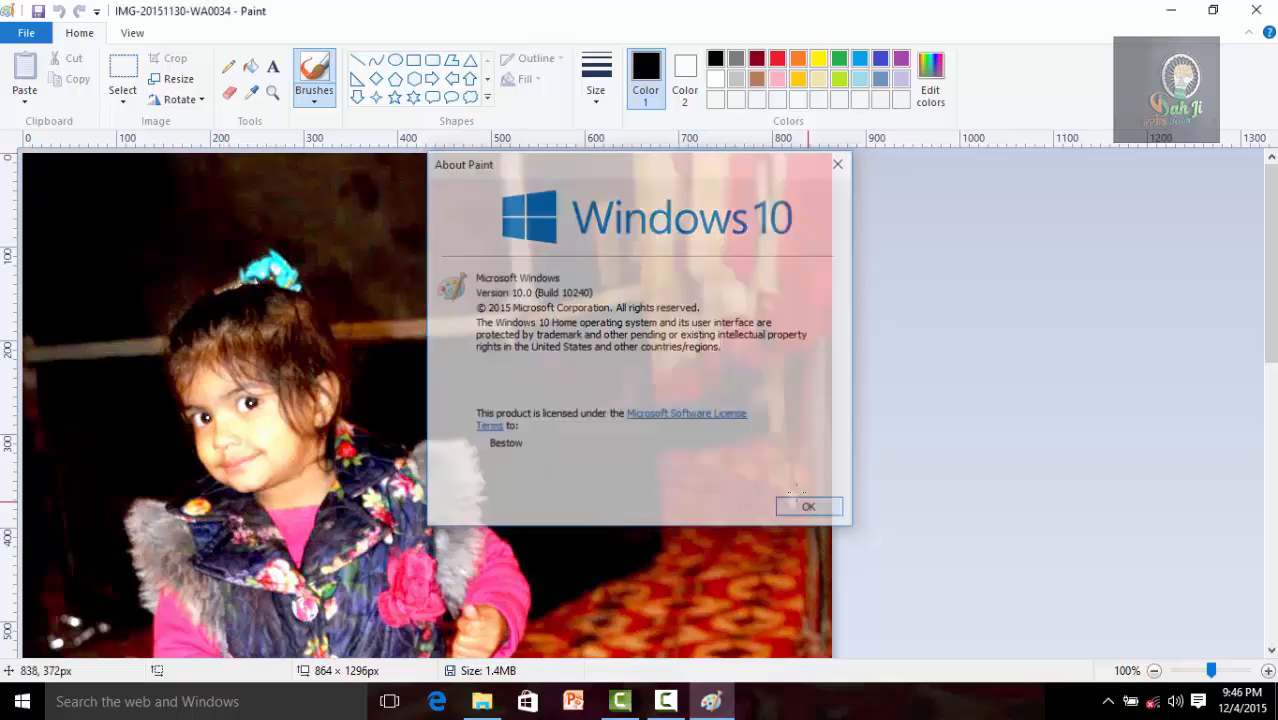
left_click(26, 33)
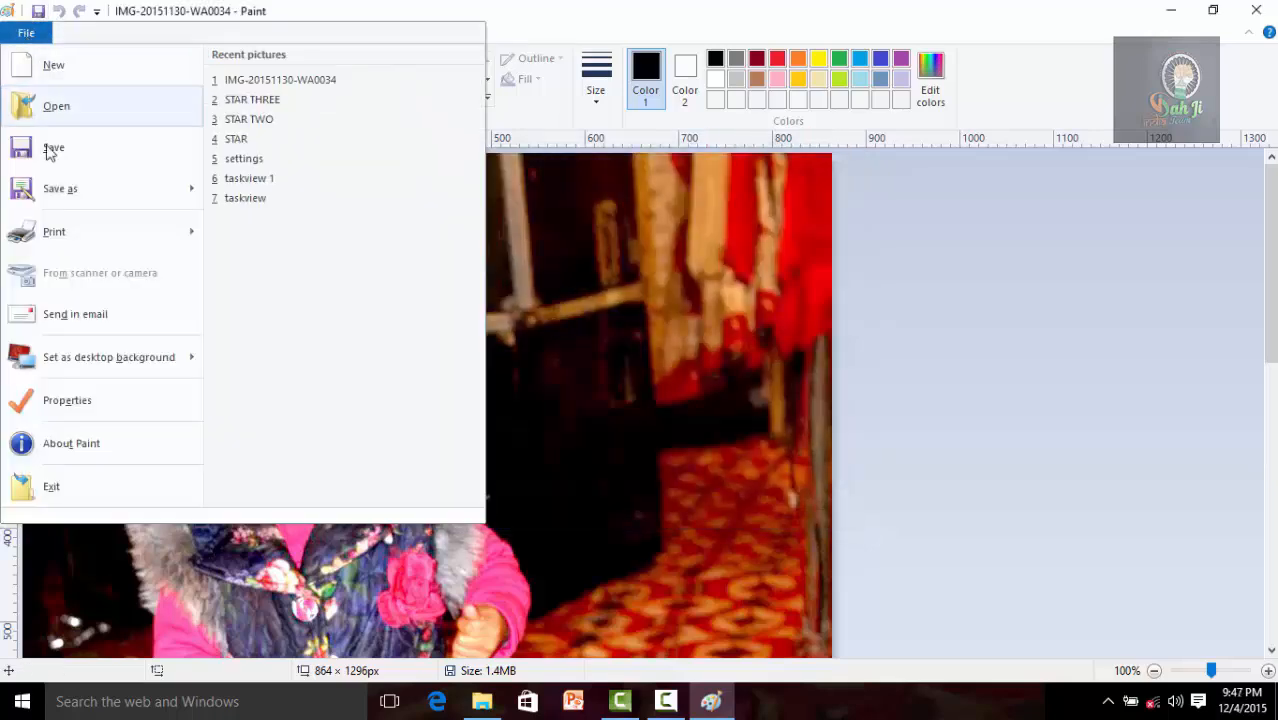
left_click(45, 490)
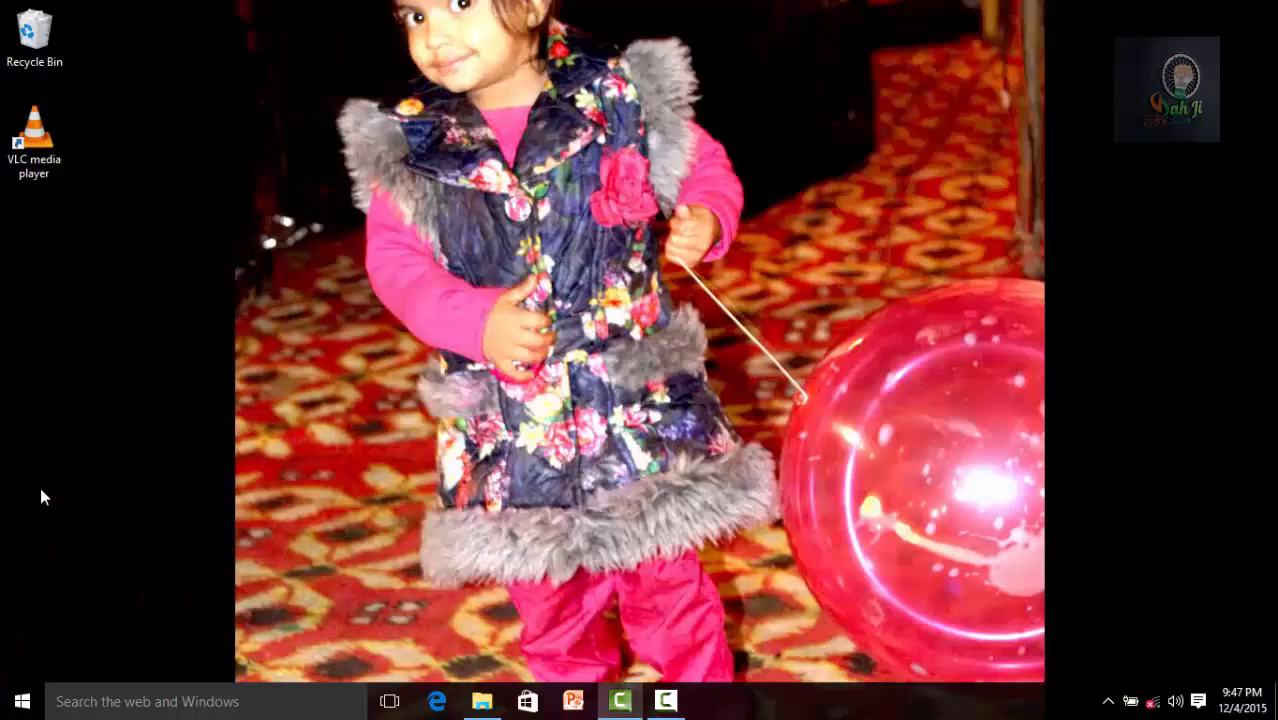